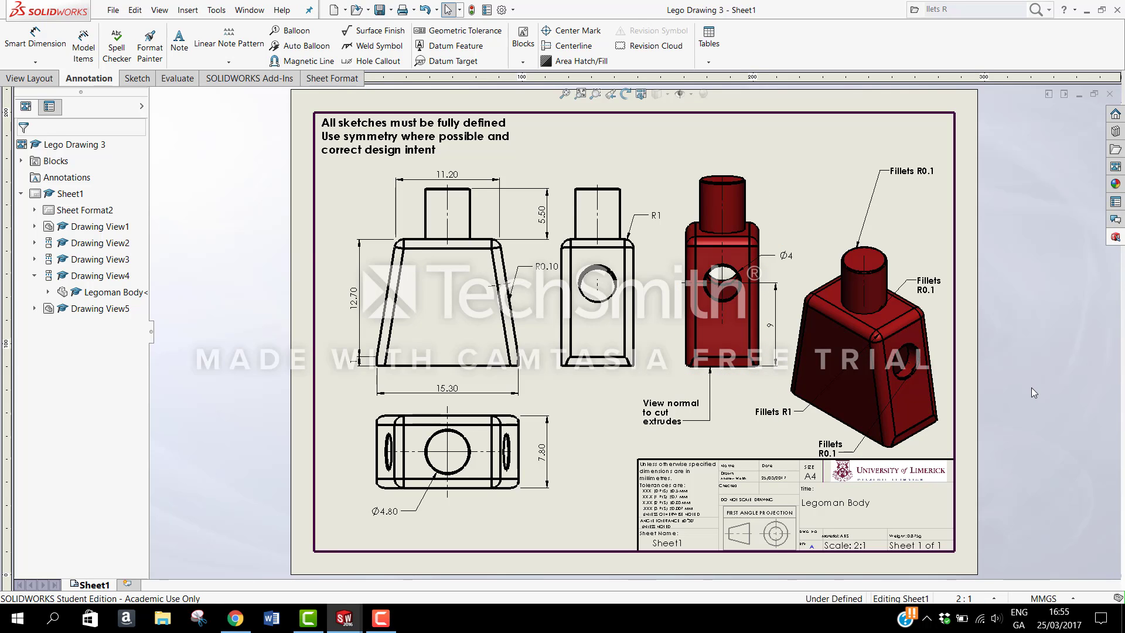
# Step: Switch to the part document and sketch a vertical centerline about 55 mm long upward from the origin on the Front Plane, viewed straight on
pyautogui.hotkey('ctrl', 'Tab')
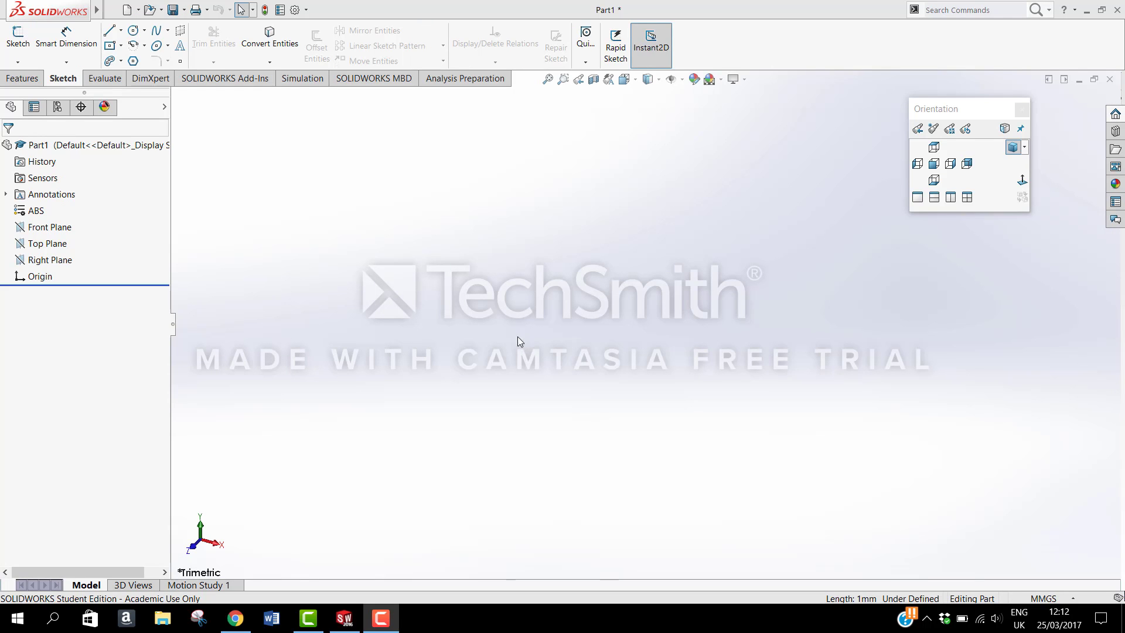
pyautogui.click(121, 30)
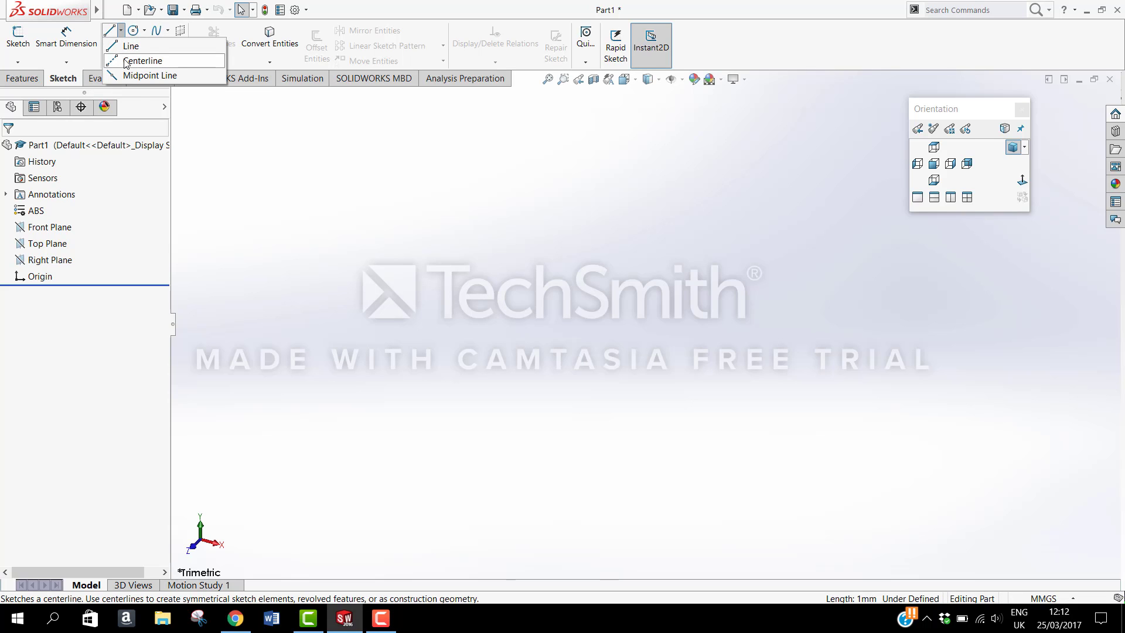
pyautogui.click(139, 58)
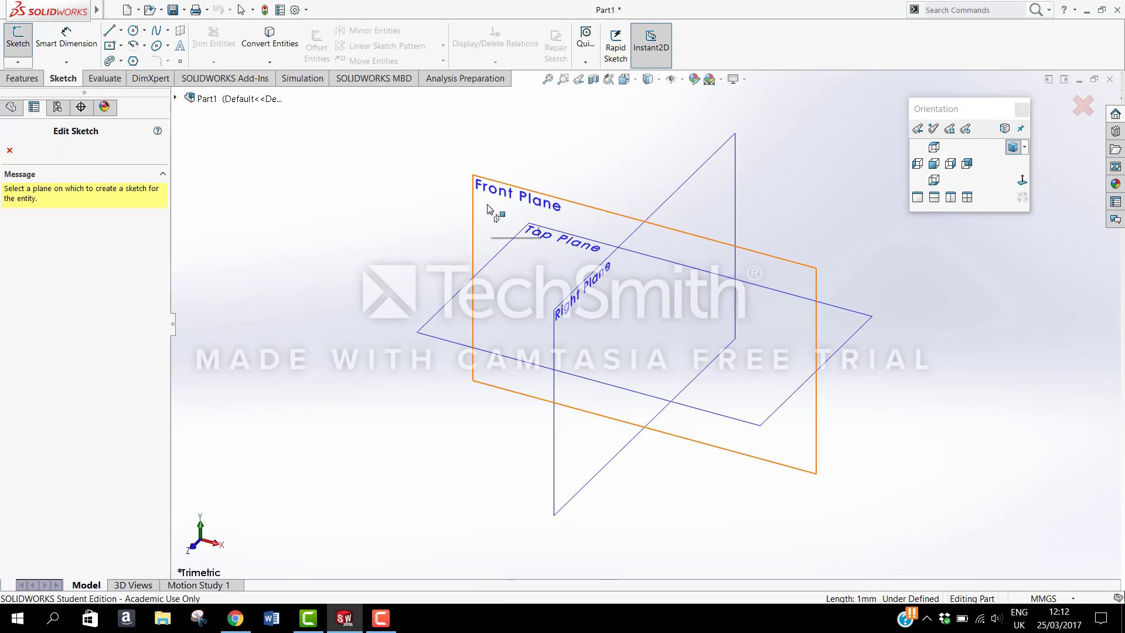
pyautogui.click(474, 206)
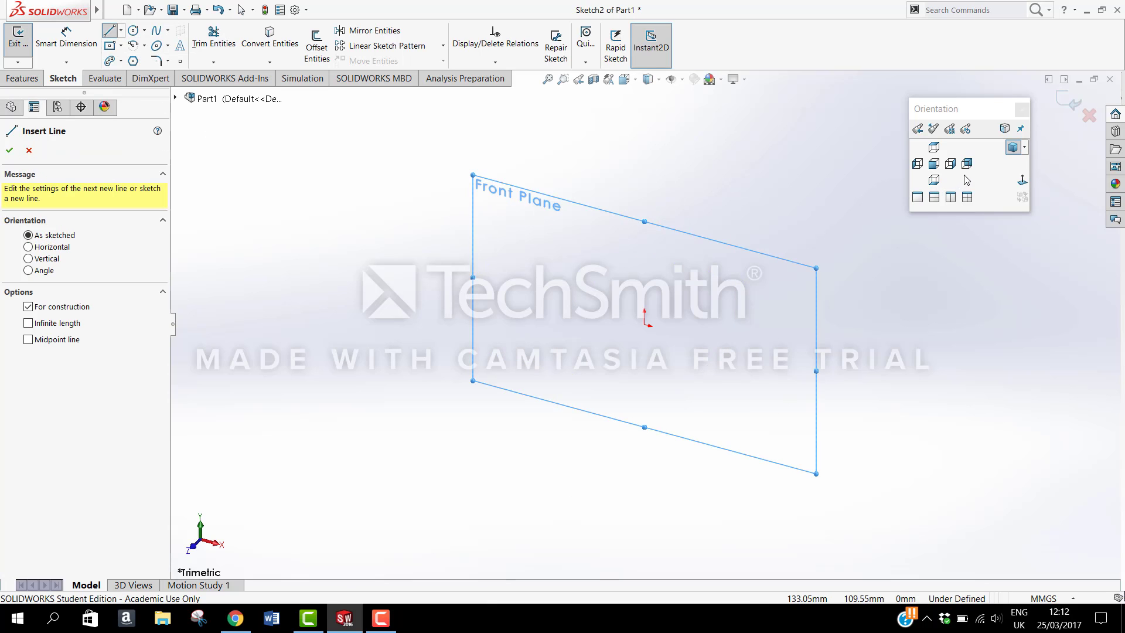
pyautogui.click(1023, 180)
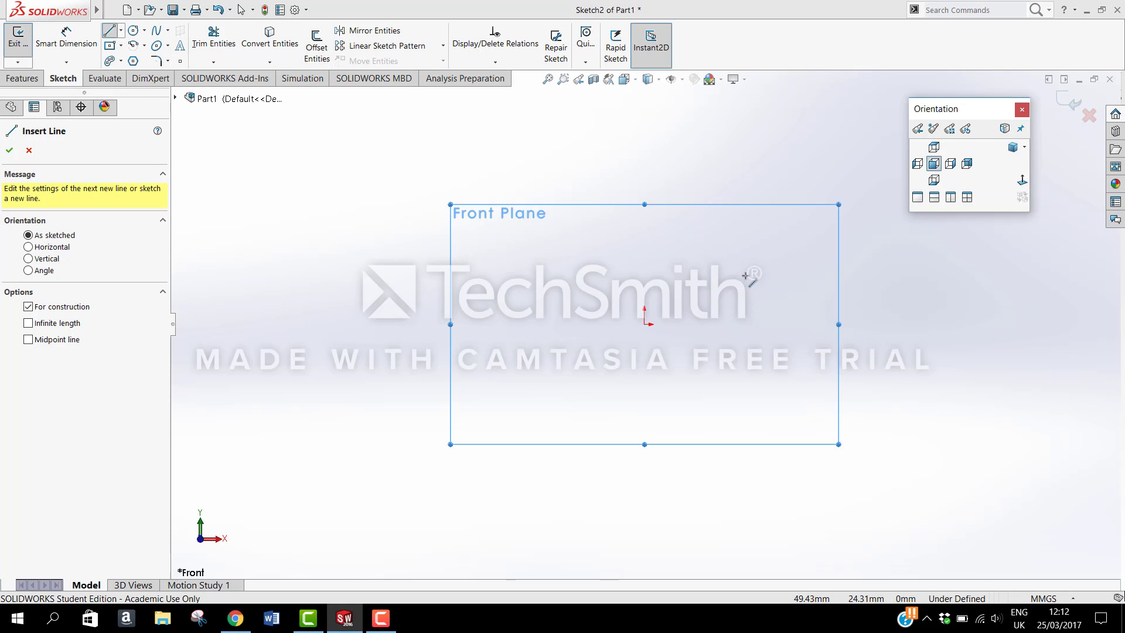
pyautogui.click(646, 323)
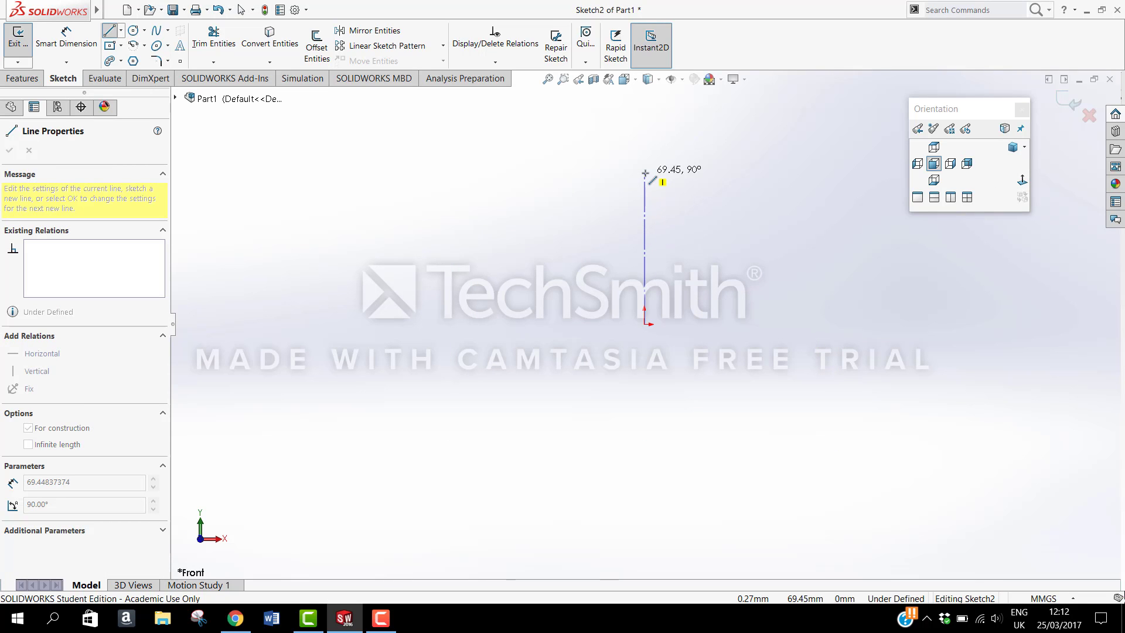
pyautogui.click(645, 202)
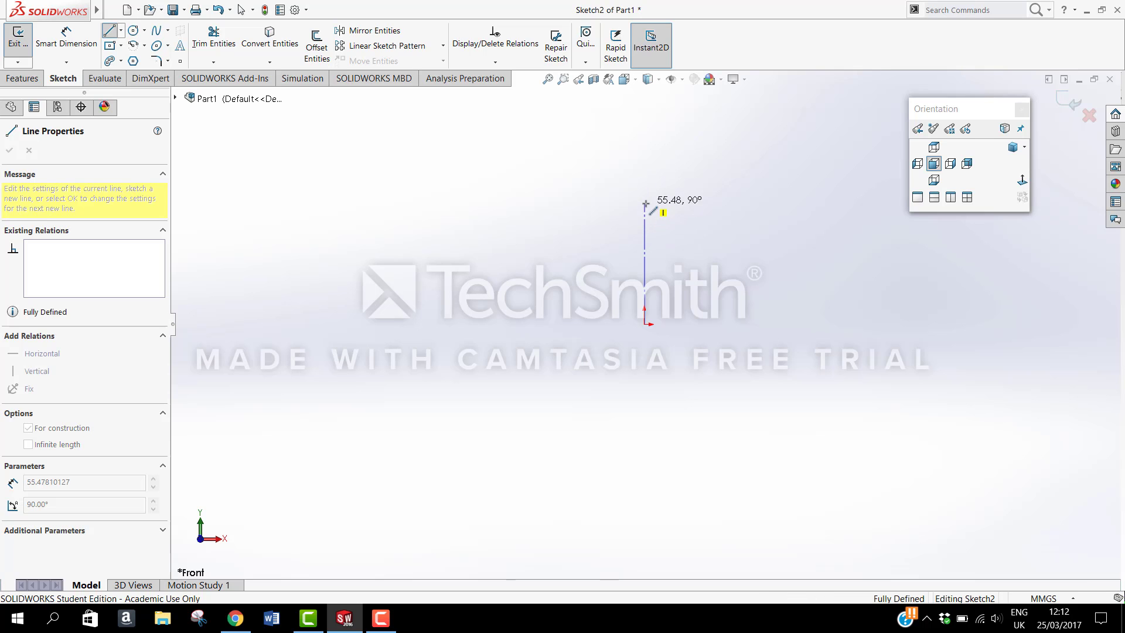
pyautogui.press('Escape')
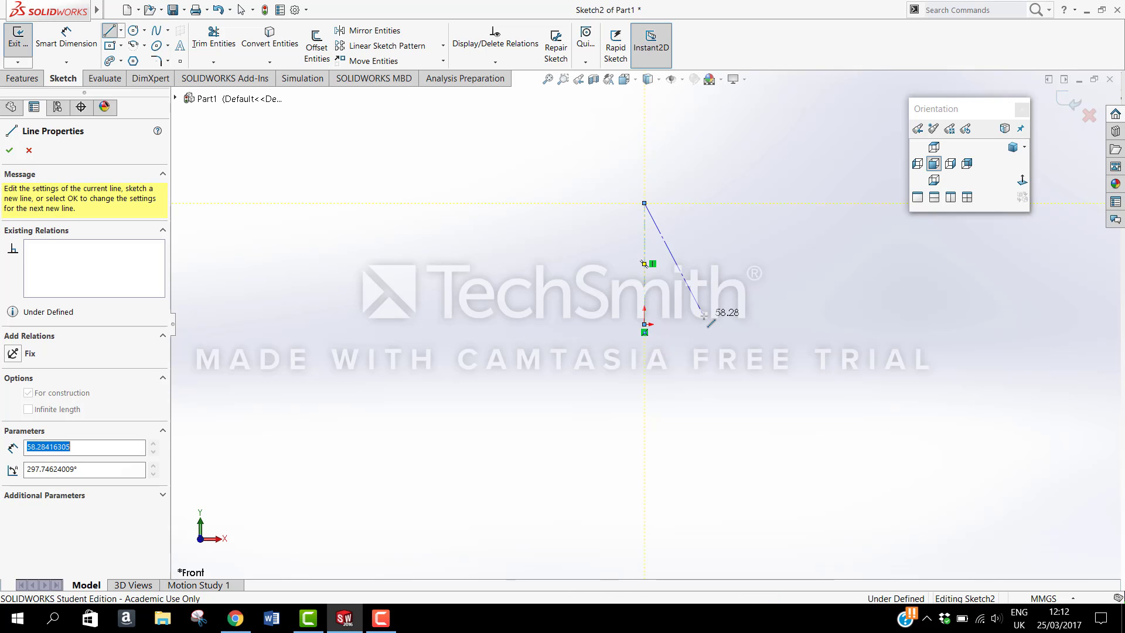
pyautogui.click(709, 317)
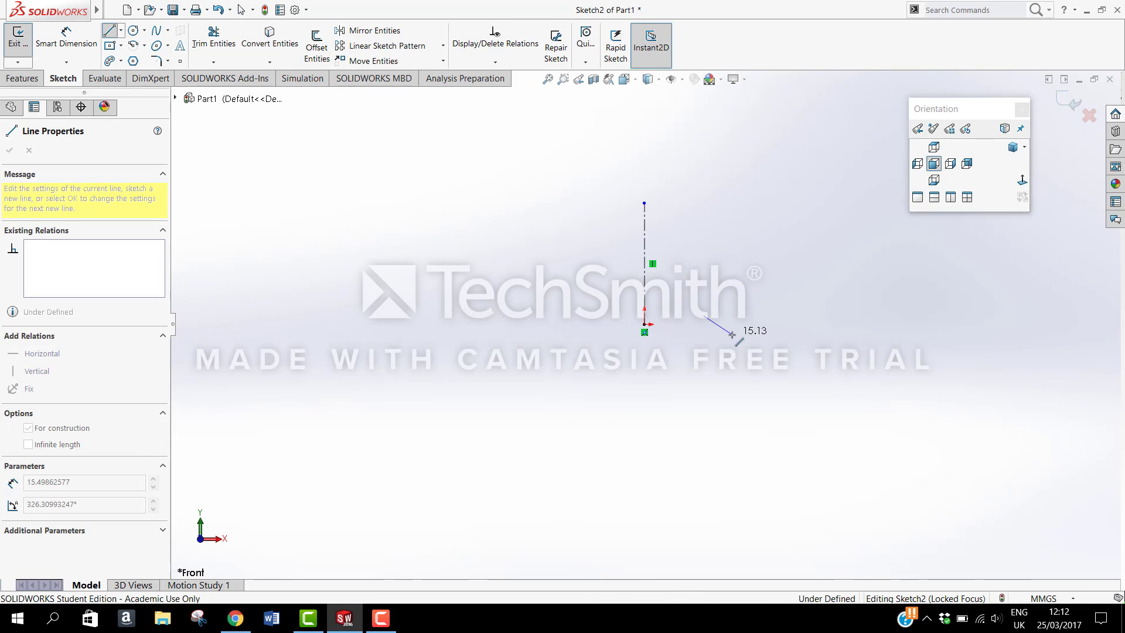
pyautogui.press('Escape')
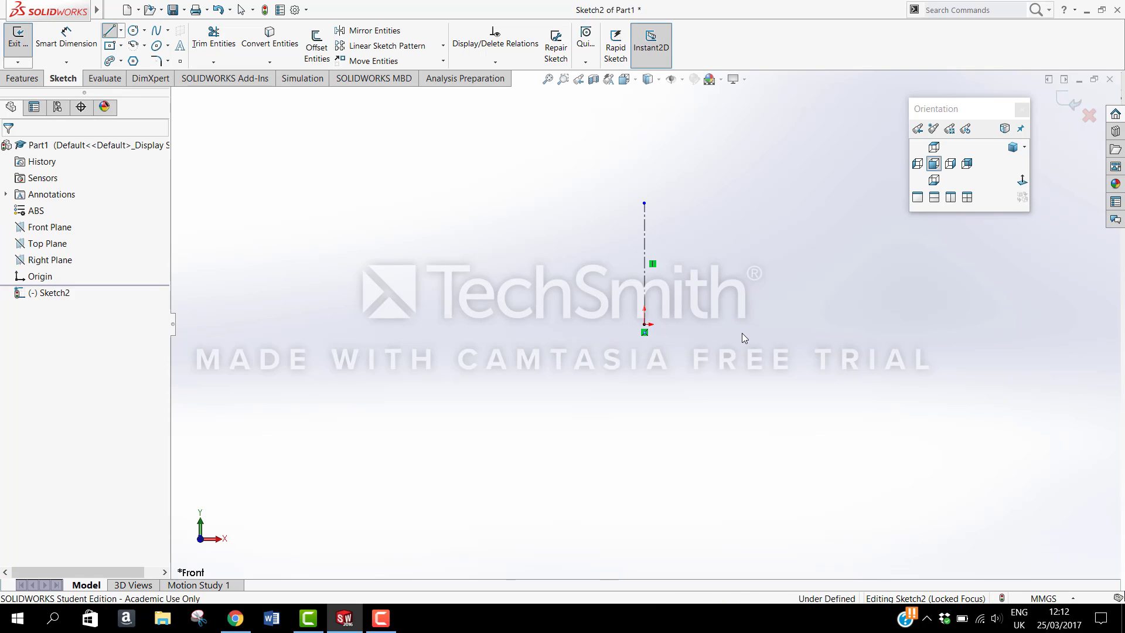
# Step: Sketch a horizontal base line about 82 mm long through the origin, with a vertical edge about 11 mm high at its left end
pyautogui.moveTo(744, 336); pyautogui.dragTo(698, 334, button='right')
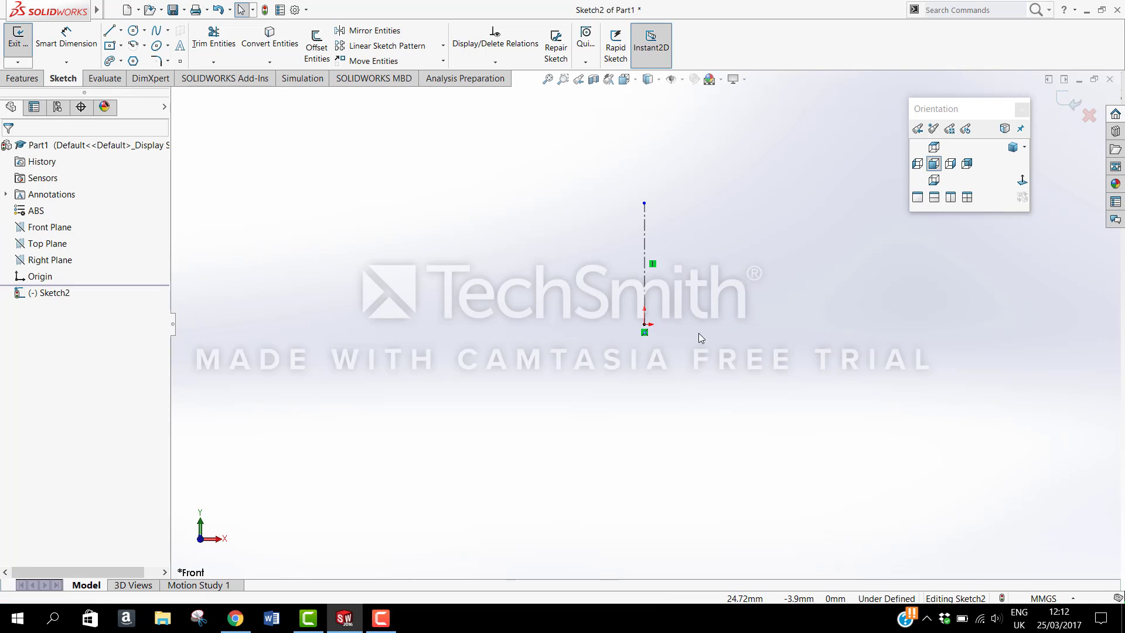
pyautogui.moveTo(775, 335); pyautogui.dragTo(664, 345, button='right')
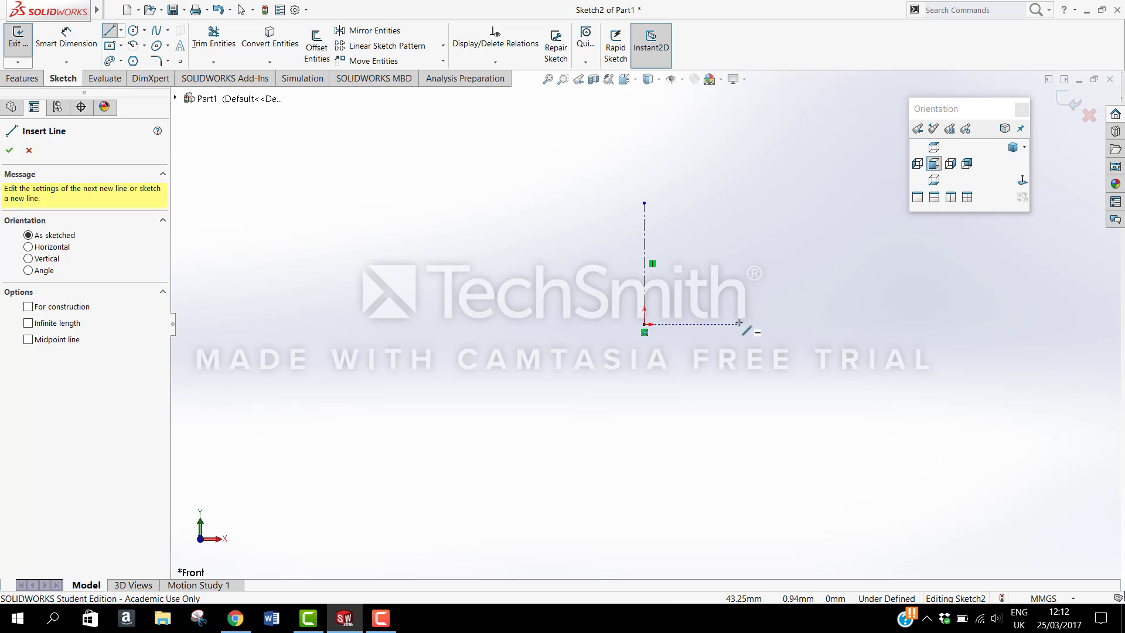
pyautogui.click(737, 324)
pyautogui.click(644, 323)
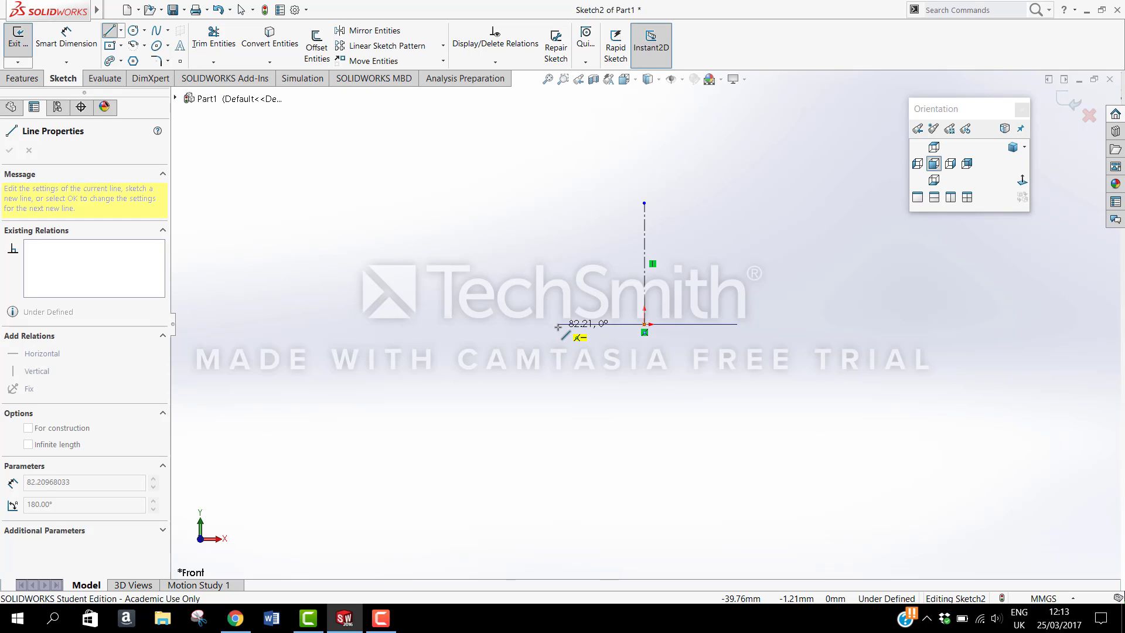
pyautogui.click(558, 325)
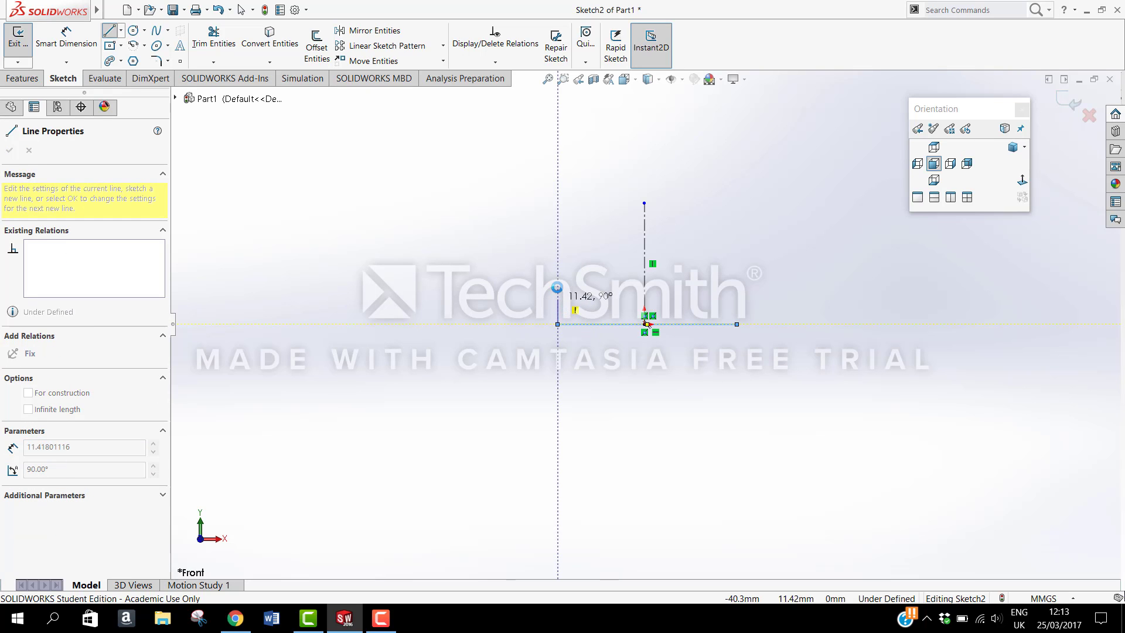
pyautogui.click(558, 299)
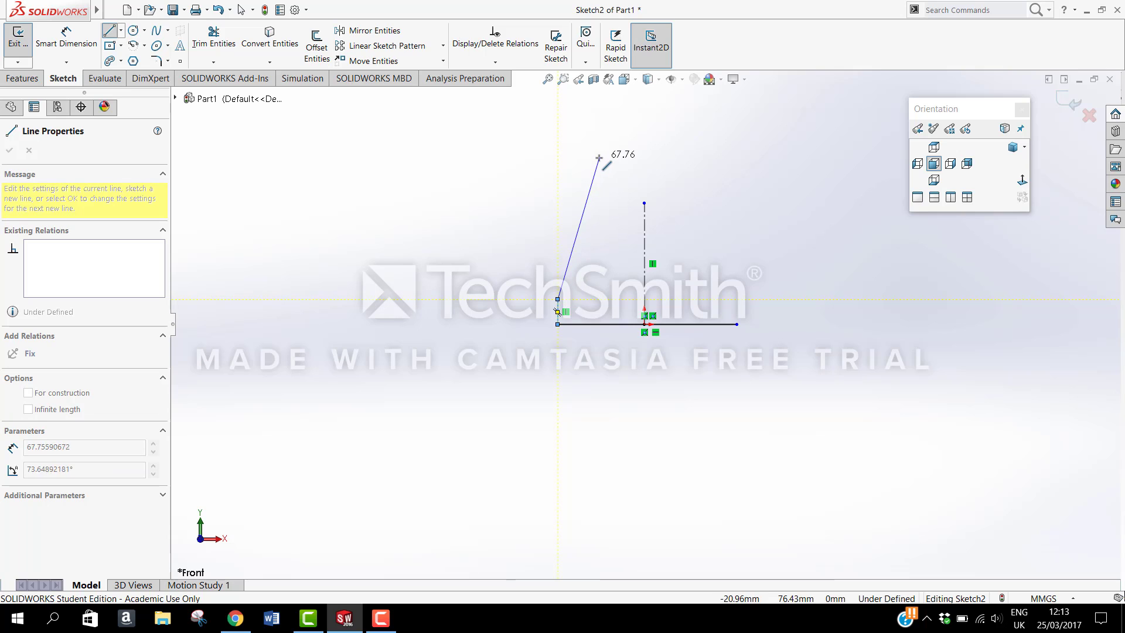
# Step: Close the tapered profile with a left slope about 68 mm long, a horizontal top about 53 mm wide, a right slope and a short vertical edge
pyautogui.click(599, 157)
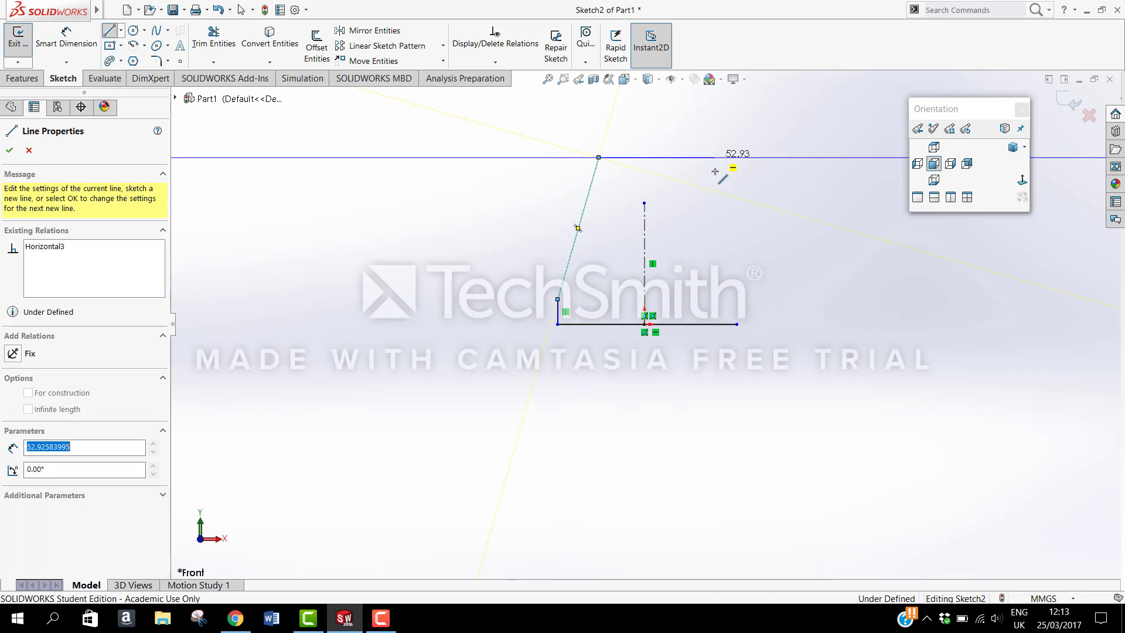
pyautogui.click(715, 157)
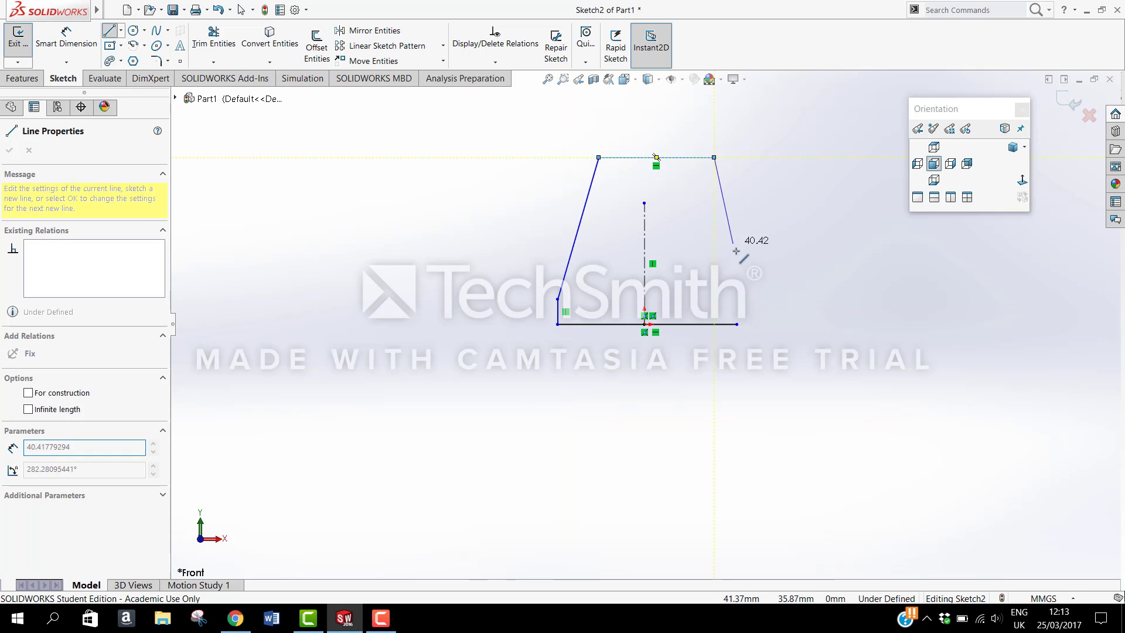
pyautogui.click(738, 303)
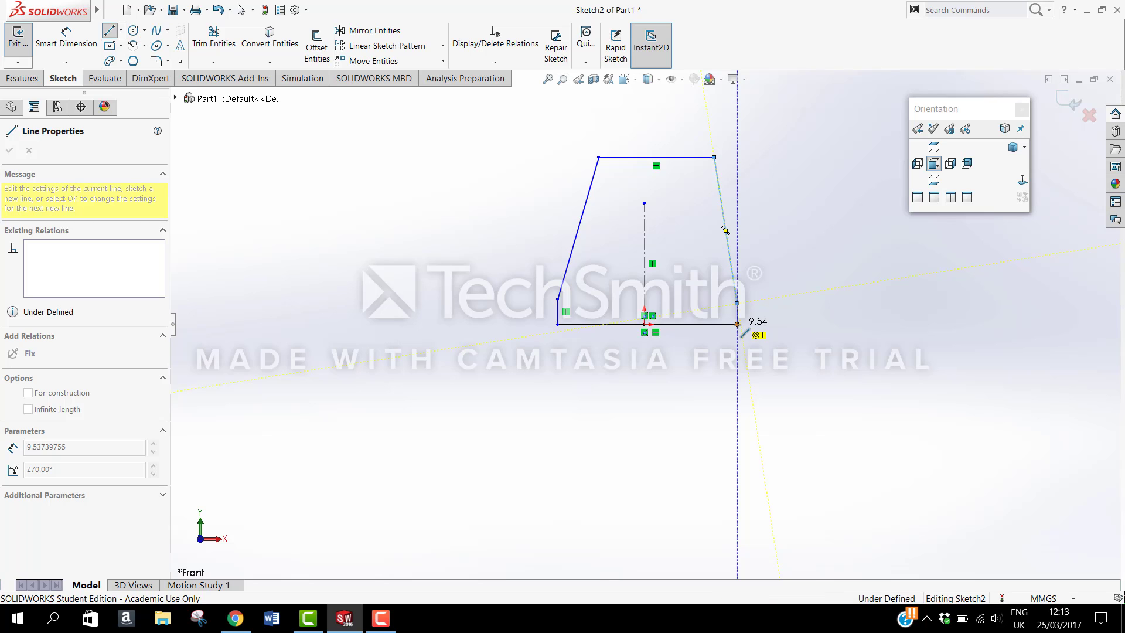
pyautogui.click(738, 324)
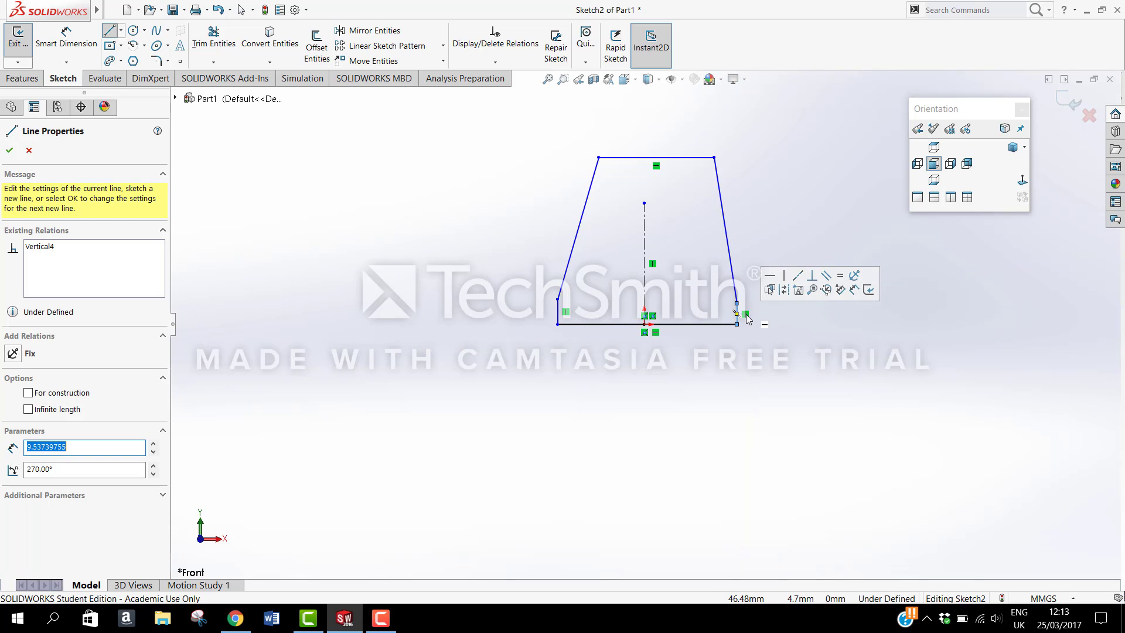
pyautogui.press('f')
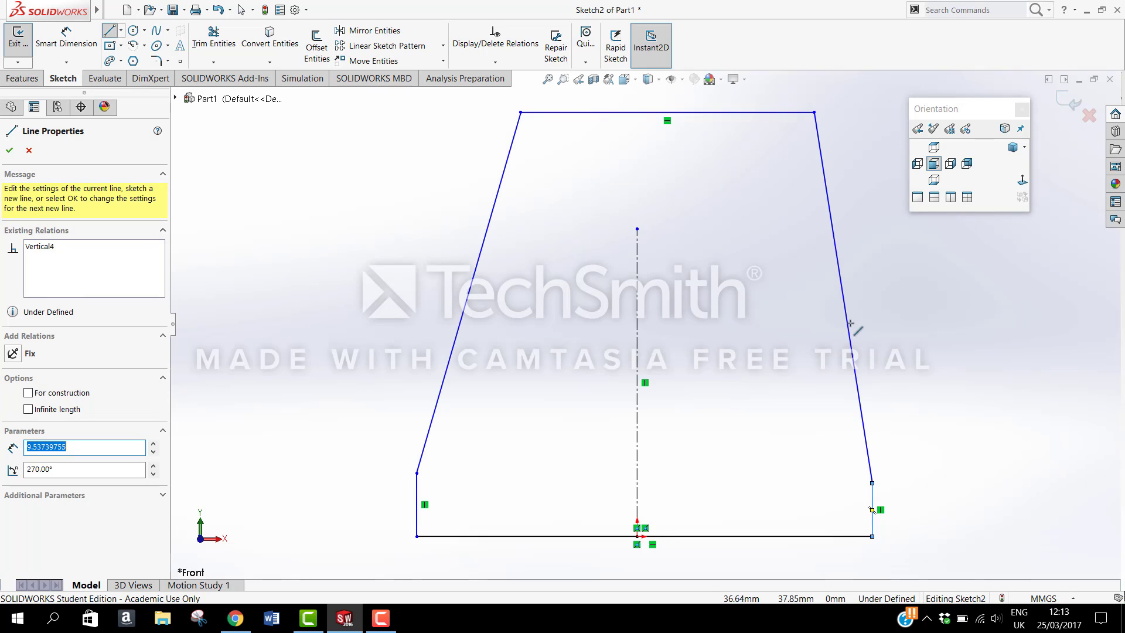
pyautogui.rightClick(875, 314)
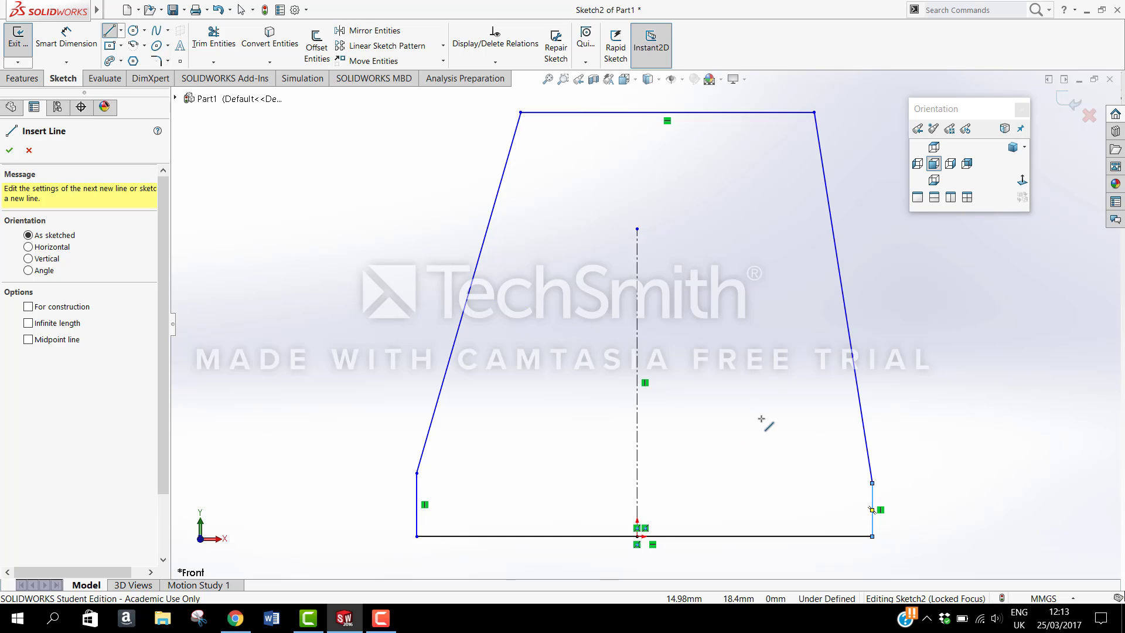
pyautogui.press('Escape')
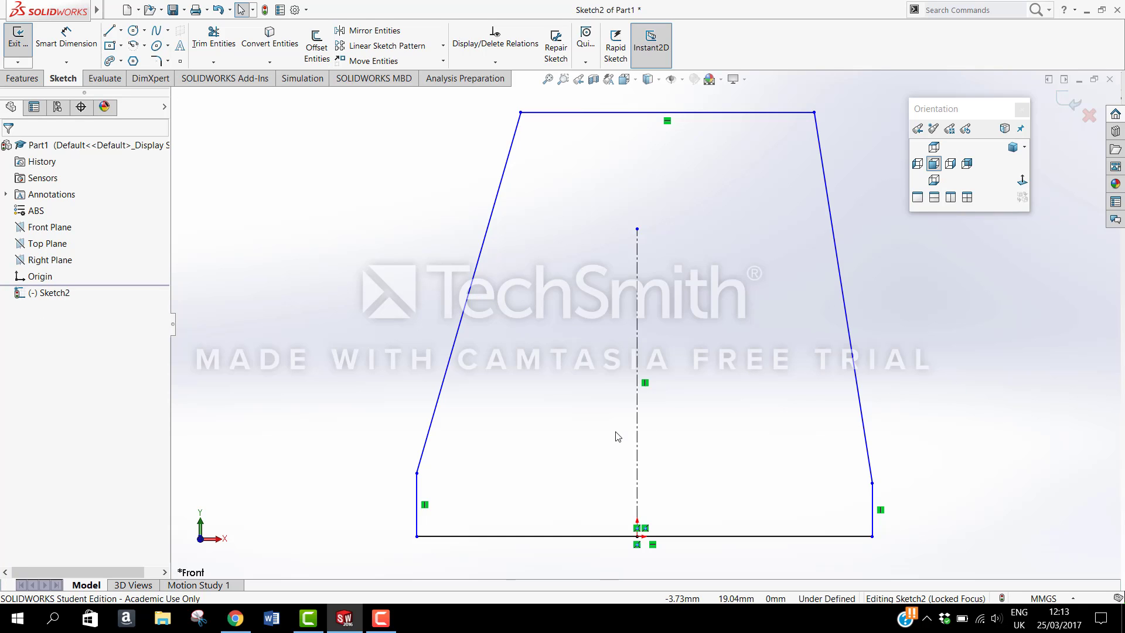
# Step: Add a Midpoint relation between the base line and the centerline's lower endpoint at the origin
pyautogui.click(606, 538)
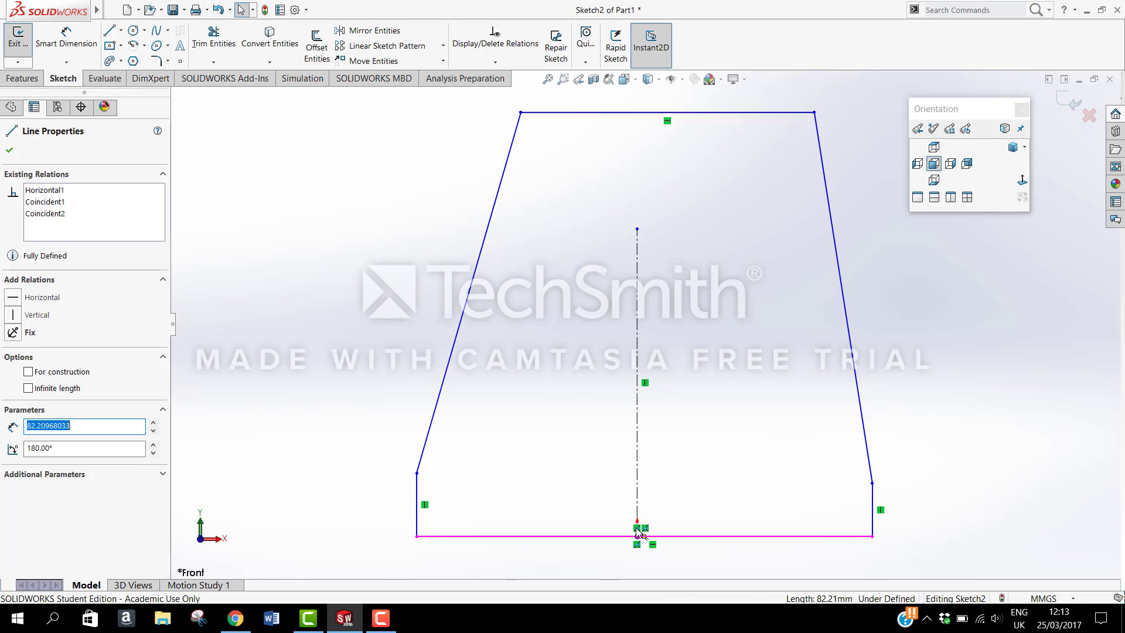
pyautogui.click(638, 536)
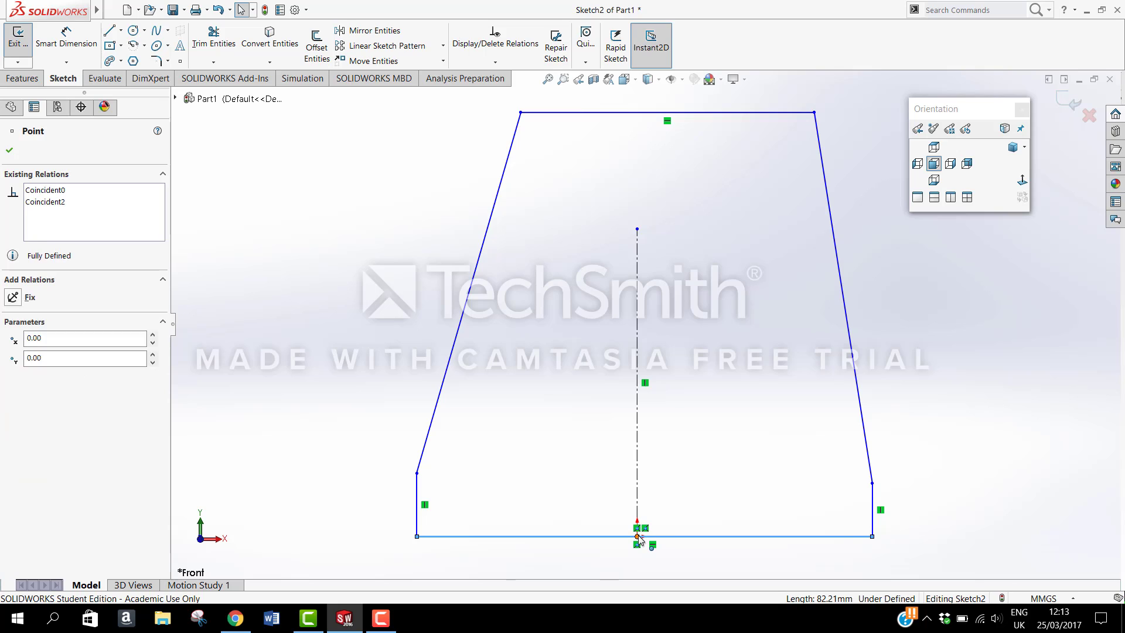
pyautogui.keyDown('ctrl'); pyautogui.click(642, 536); pyautogui.keyUp('ctrl')
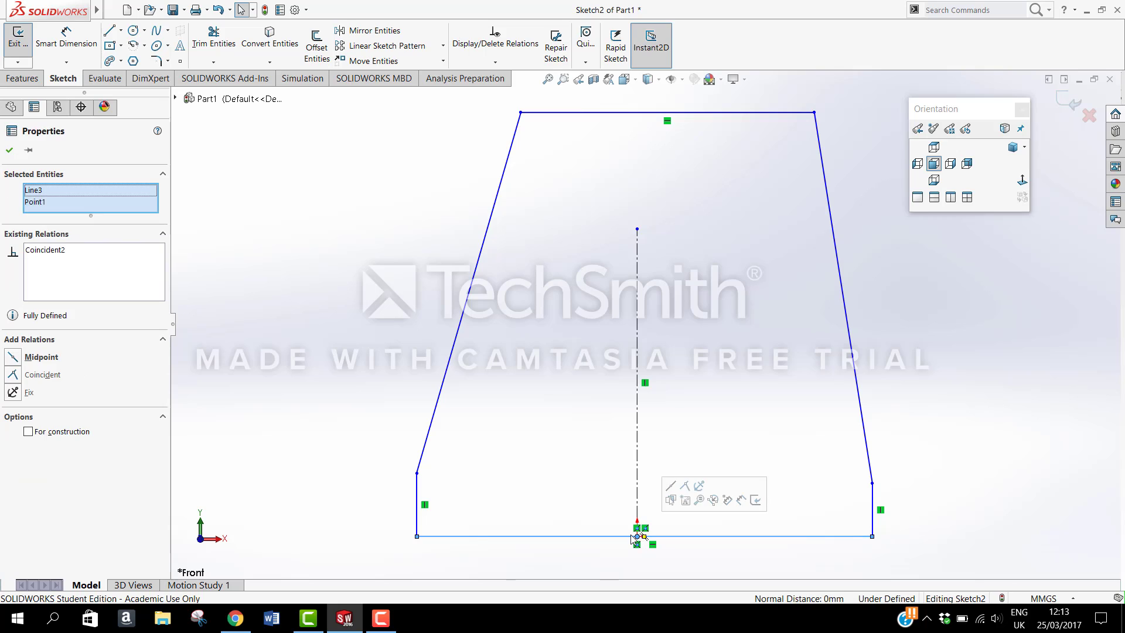
pyautogui.click(22, 361)
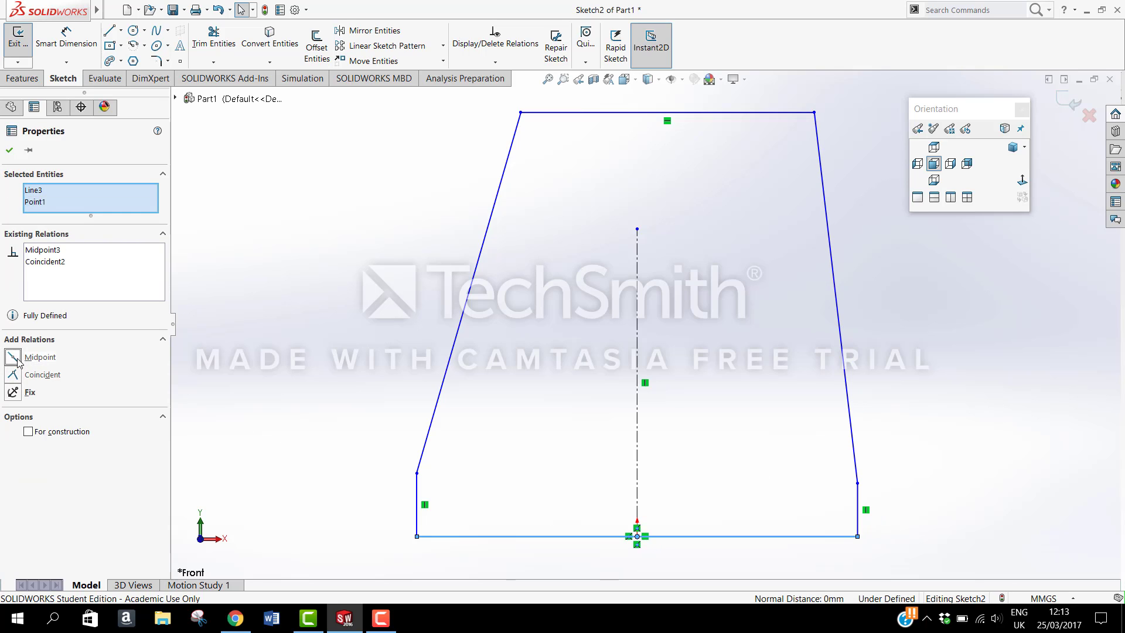
pyautogui.click(9, 151)
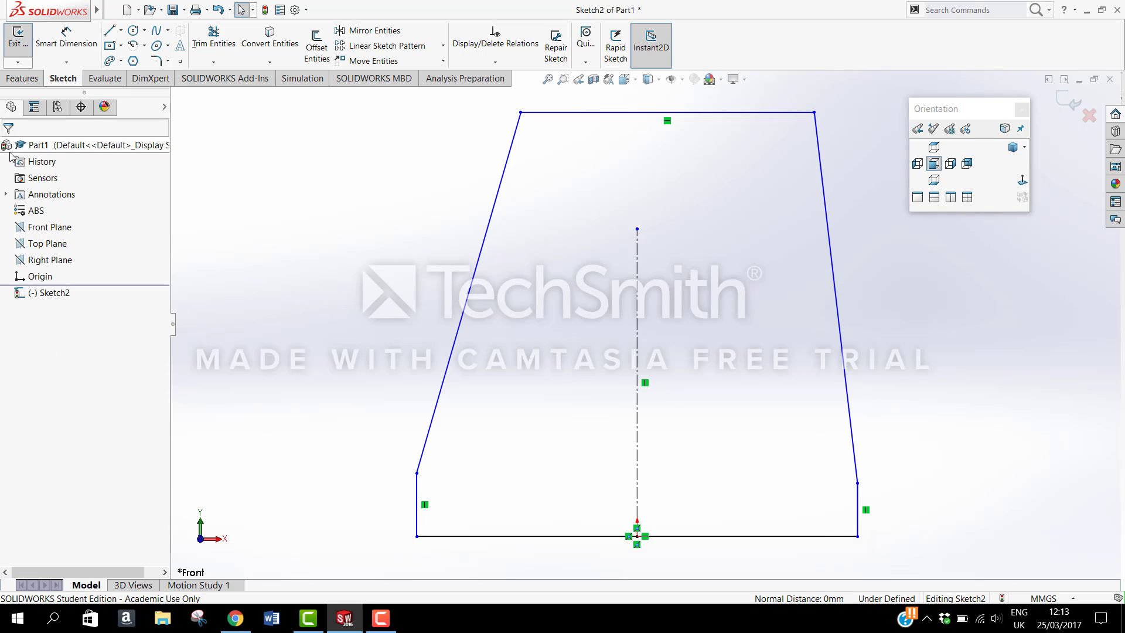
# Step: Make the two sloped sides of the profile symmetric about the vertical centerline
pyautogui.click(476, 273)
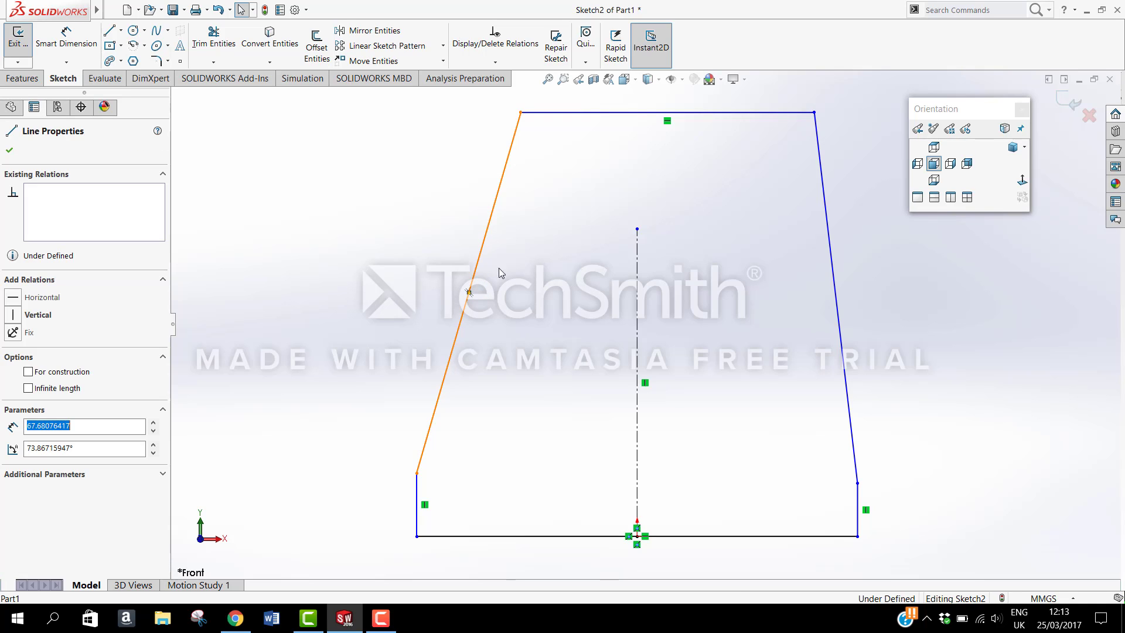
pyautogui.keyDown('ctrl'); pyautogui.click(637, 305); pyautogui.keyUp('ctrl')
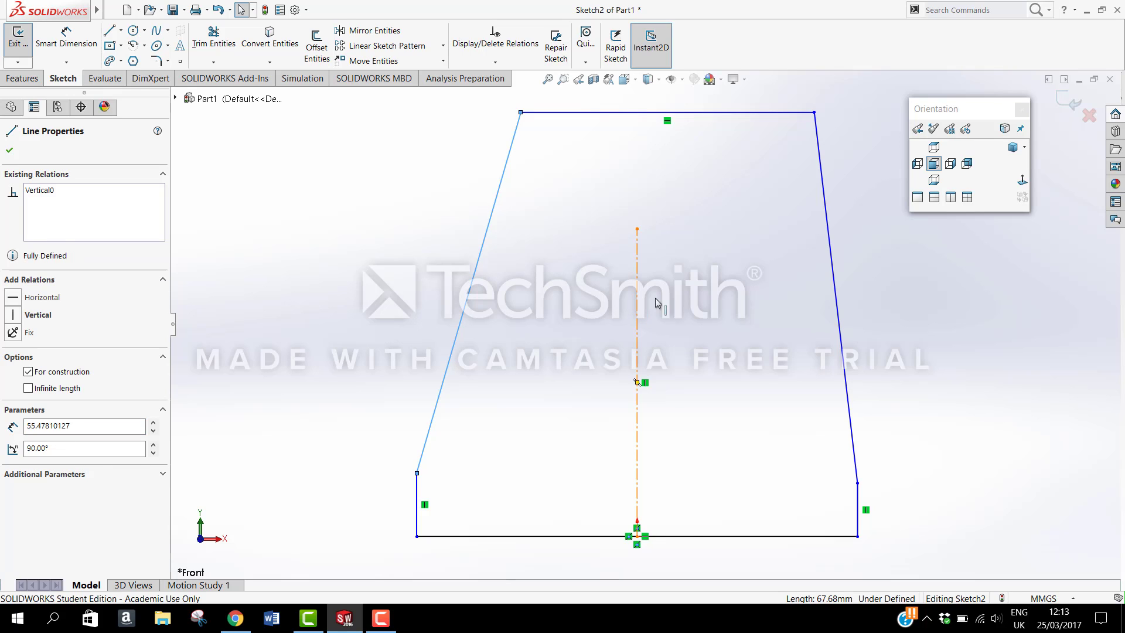
pyautogui.keyDown('ctrl'); pyautogui.click(830, 259); pyautogui.keyUp('ctrl')
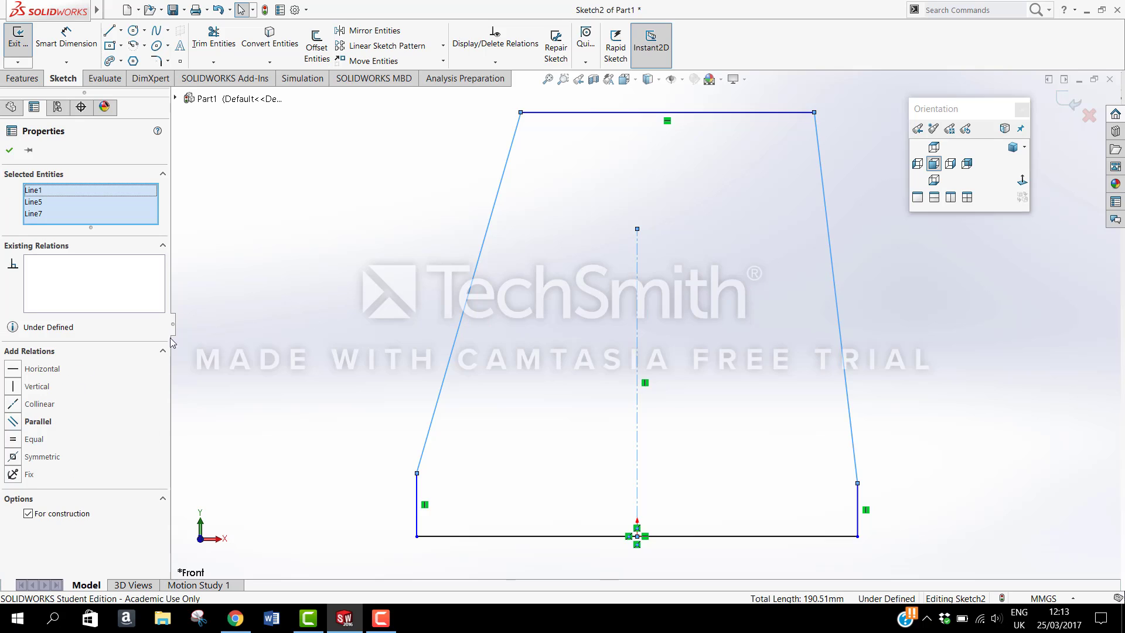
pyautogui.click(12, 456)
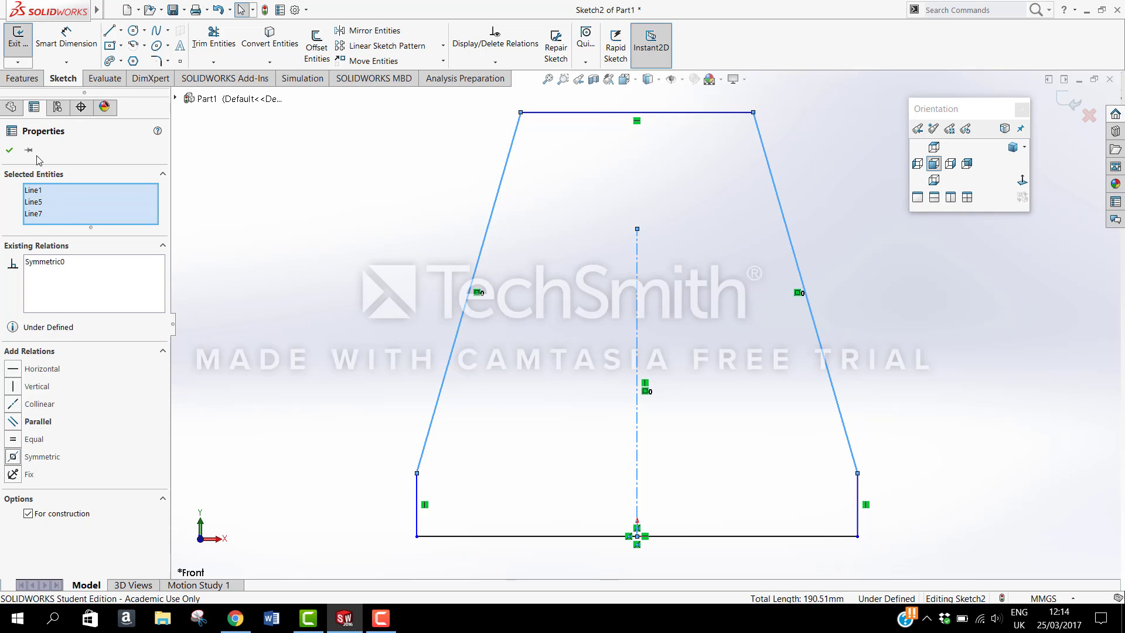
pyautogui.click(11, 151)
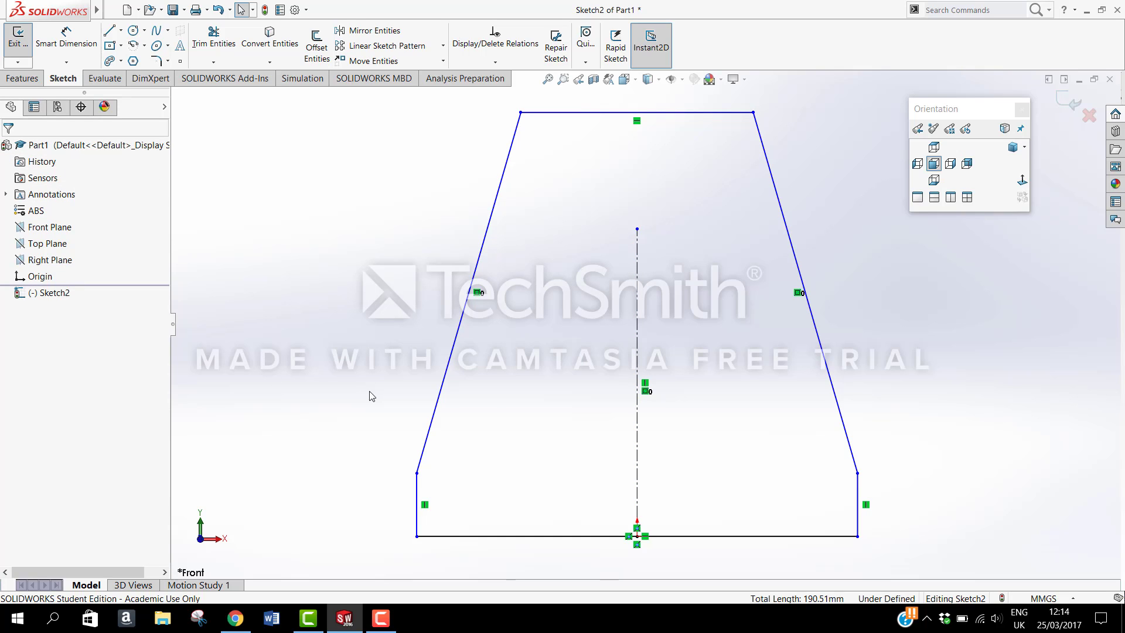
# Step: Dimension the short left vertical edge of the profile and set its length to 1 mm
pyautogui.moveTo(371, 369); pyautogui.dragTo(373, 275, button='right')
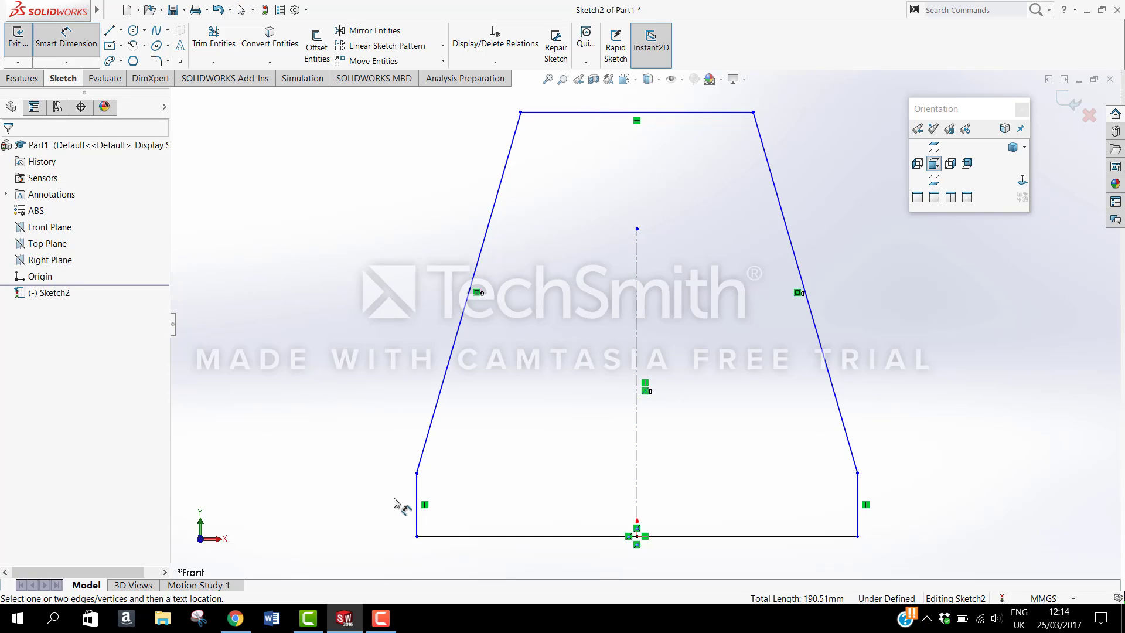
pyautogui.click(417, 520)
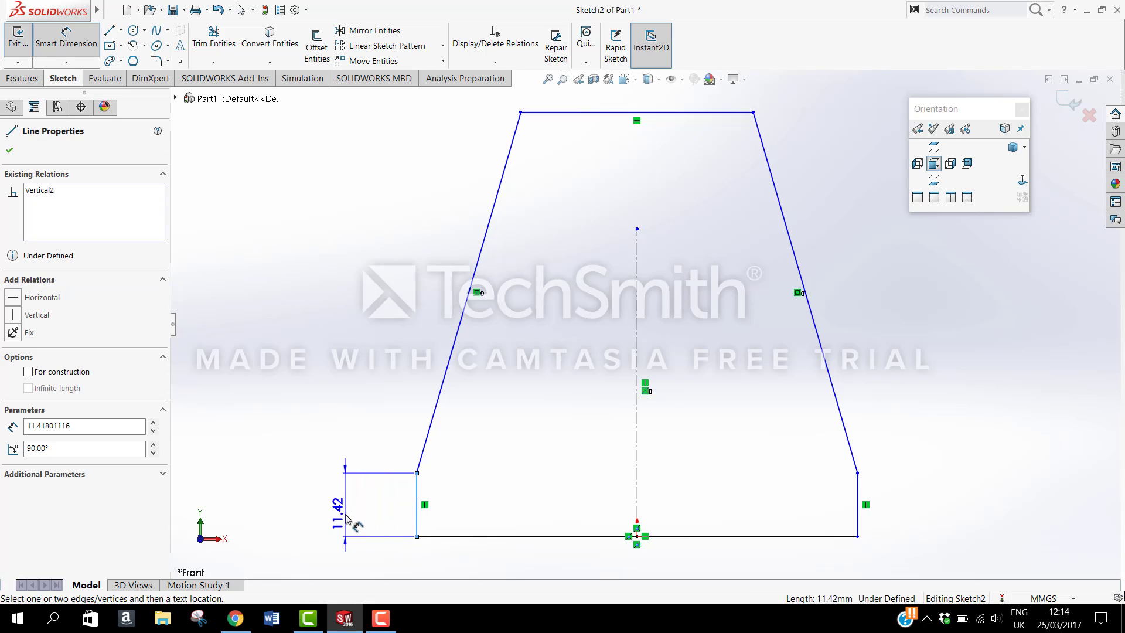
pyautogui.click(346, 520)
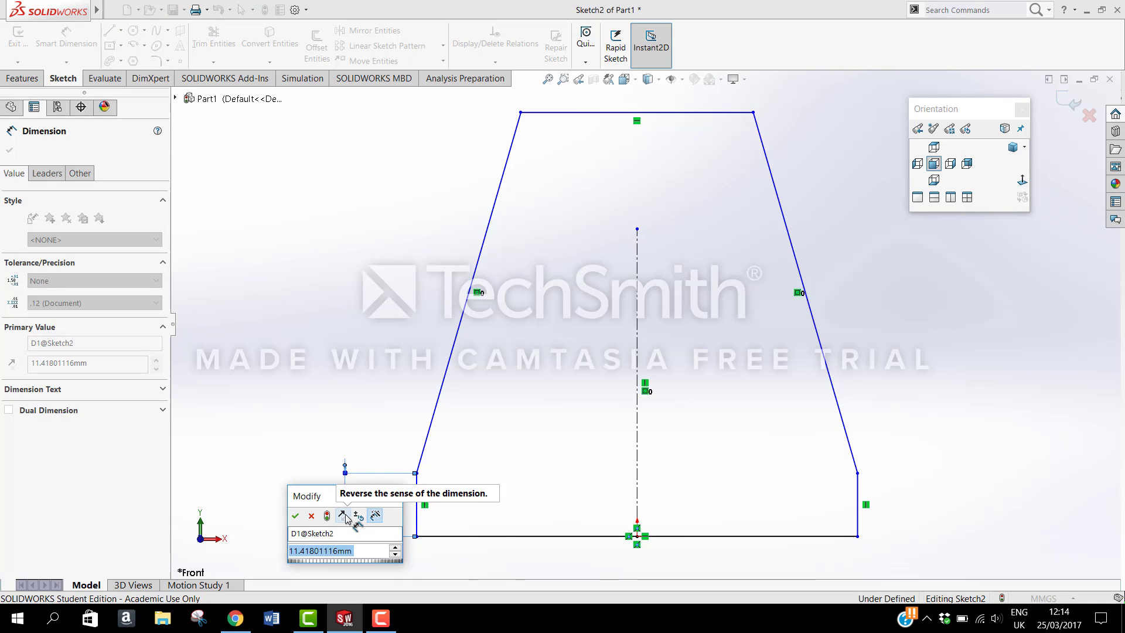
pyautogui.write('1')
pyautogui.press('Return')
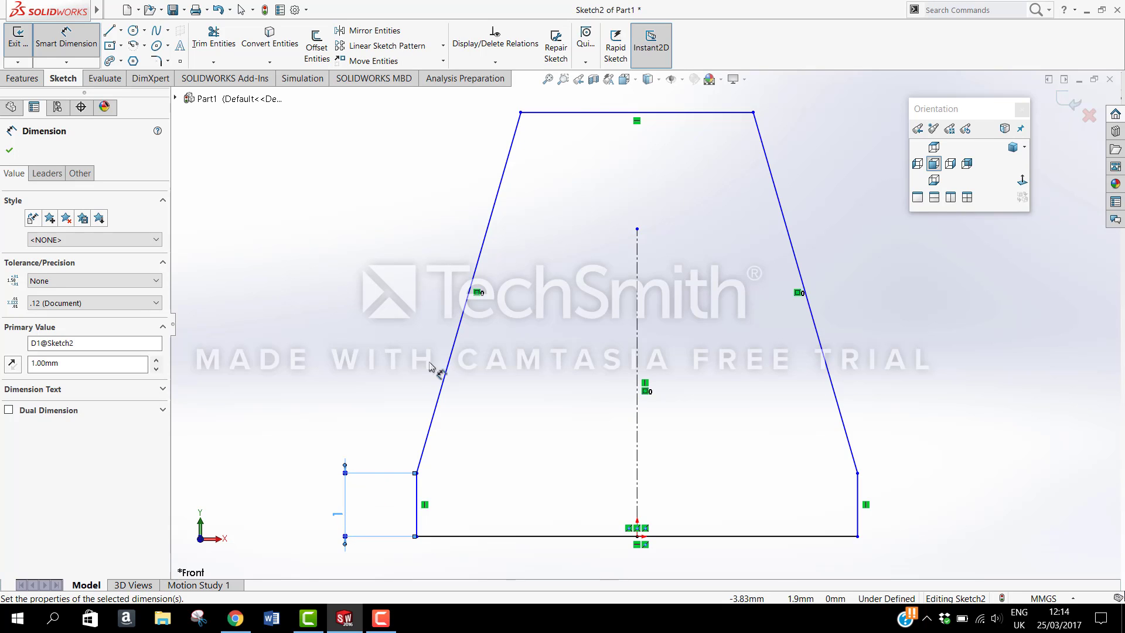
# Step: Dimension the profile's horizontal top line and set its length to 11.2 mm
pyautogui.scroll(1, 506, 394)
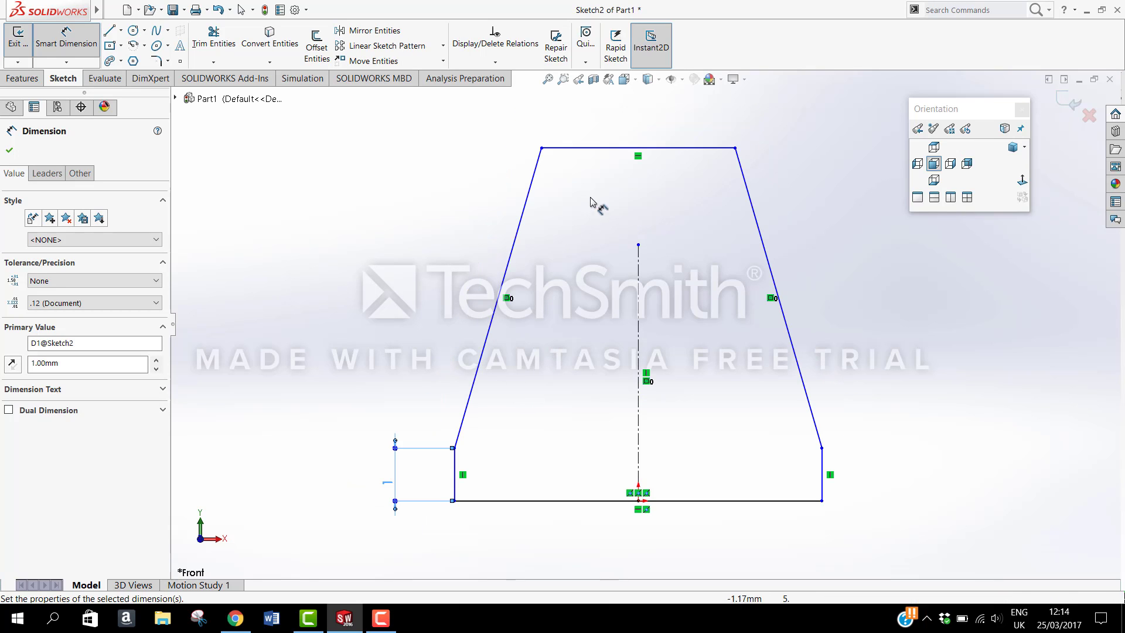
pyautogui.click(597, 147)
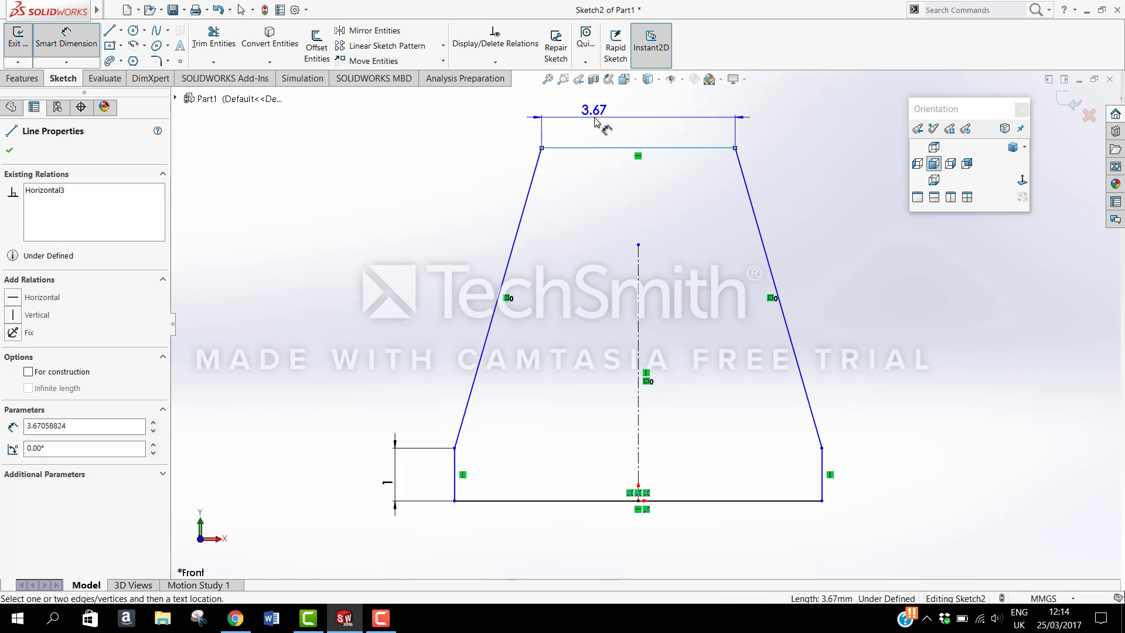
pyautogui.click(596, 120)
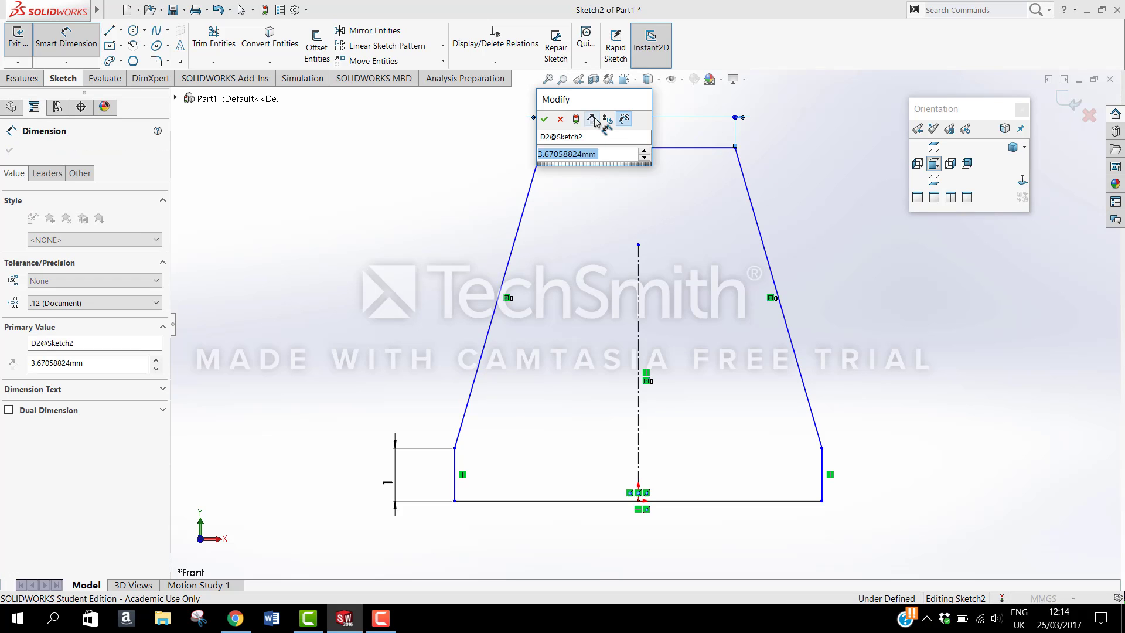
pyautogui.write('11.2')
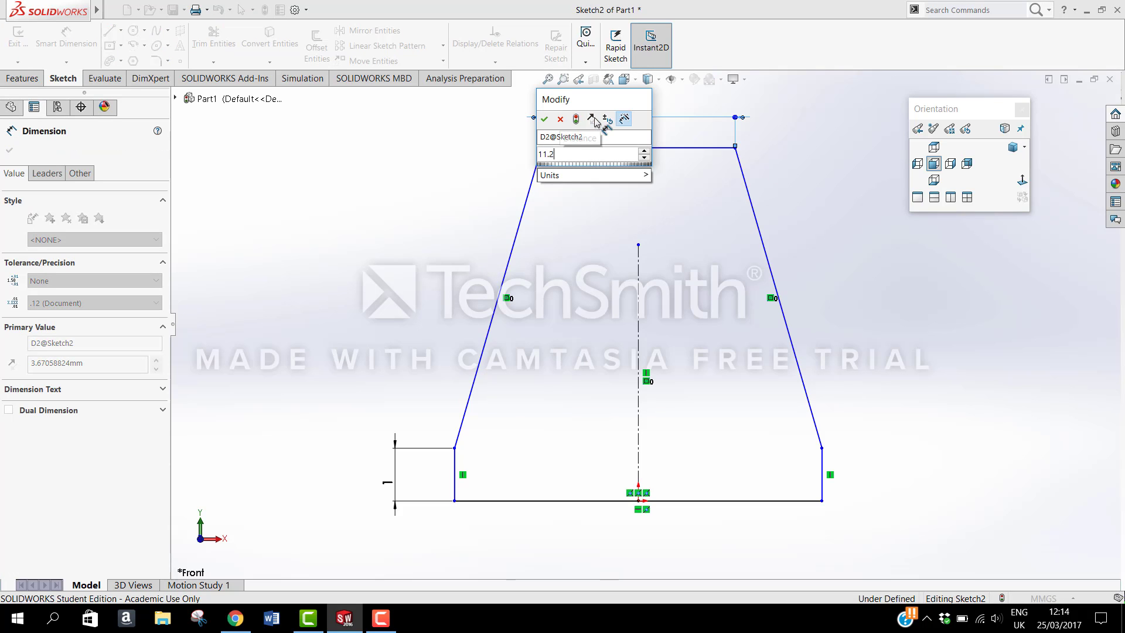
pyautogui.press('Return')
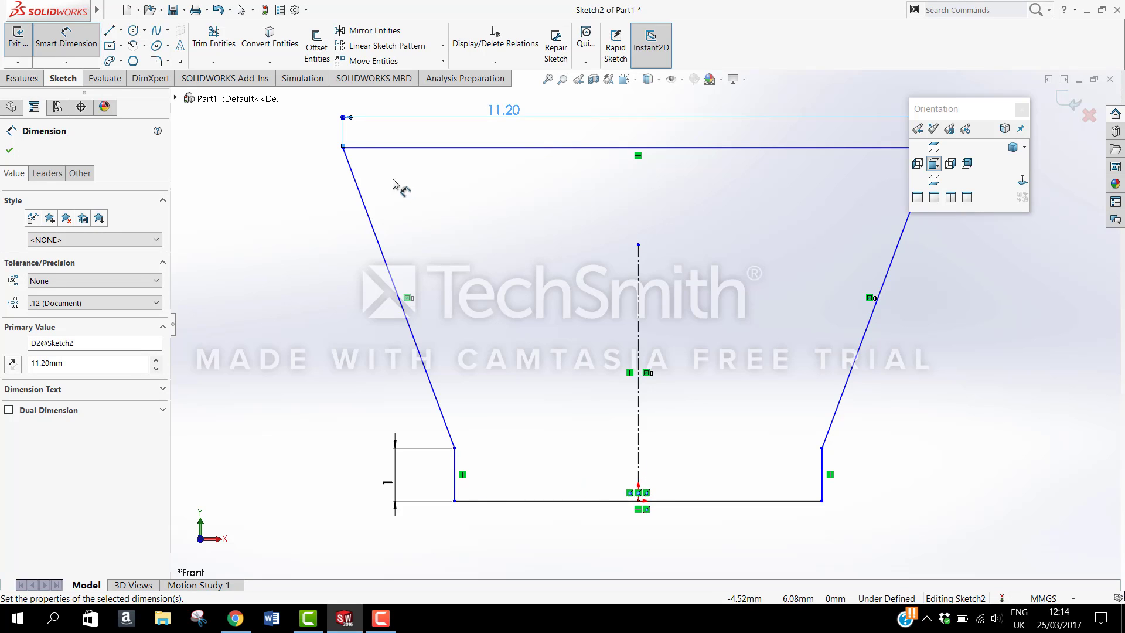
# Step: Dimension the profile's base line and set its length to 15.3 mm
pyautogui.click(564, 502)
pyautogui.click(560, 548)
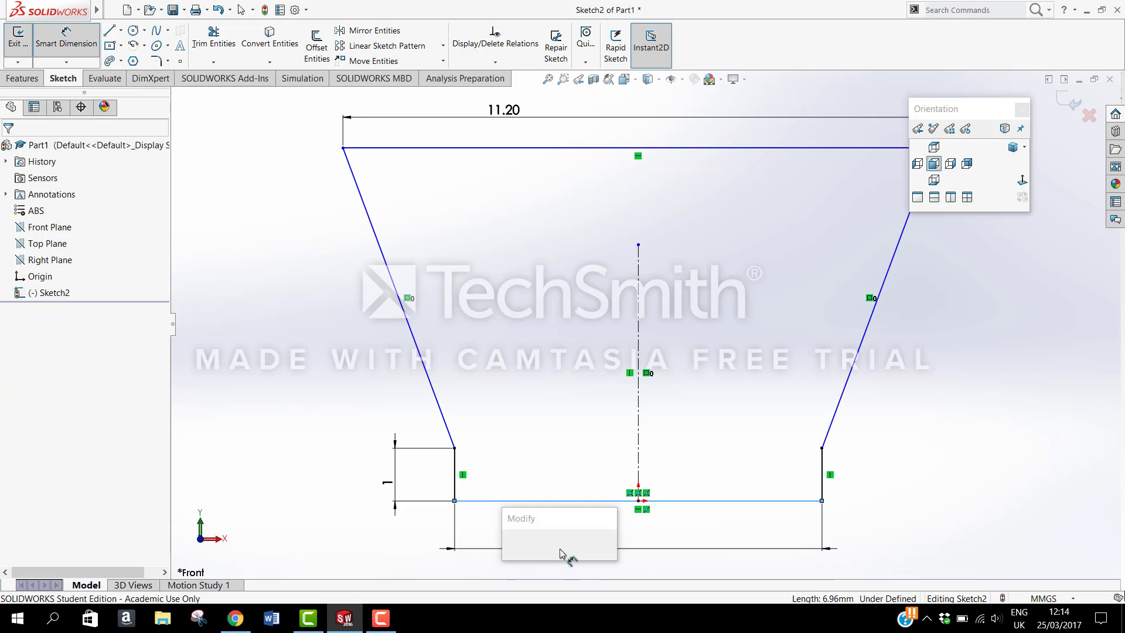
pyautogui.write('15.3')
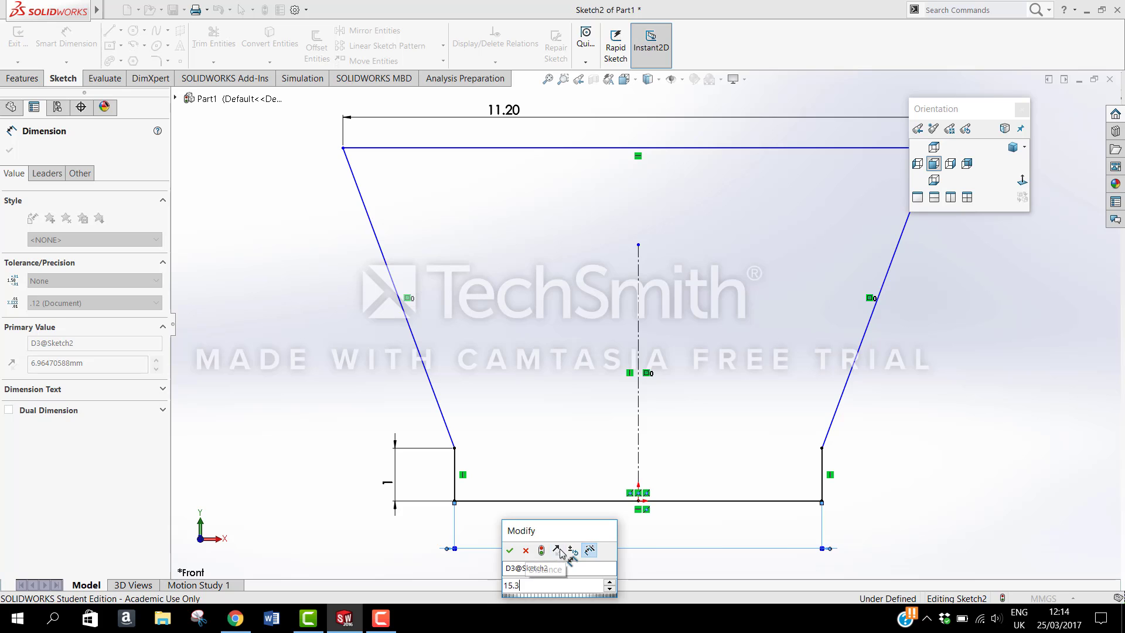
pyautogui.press('Return')
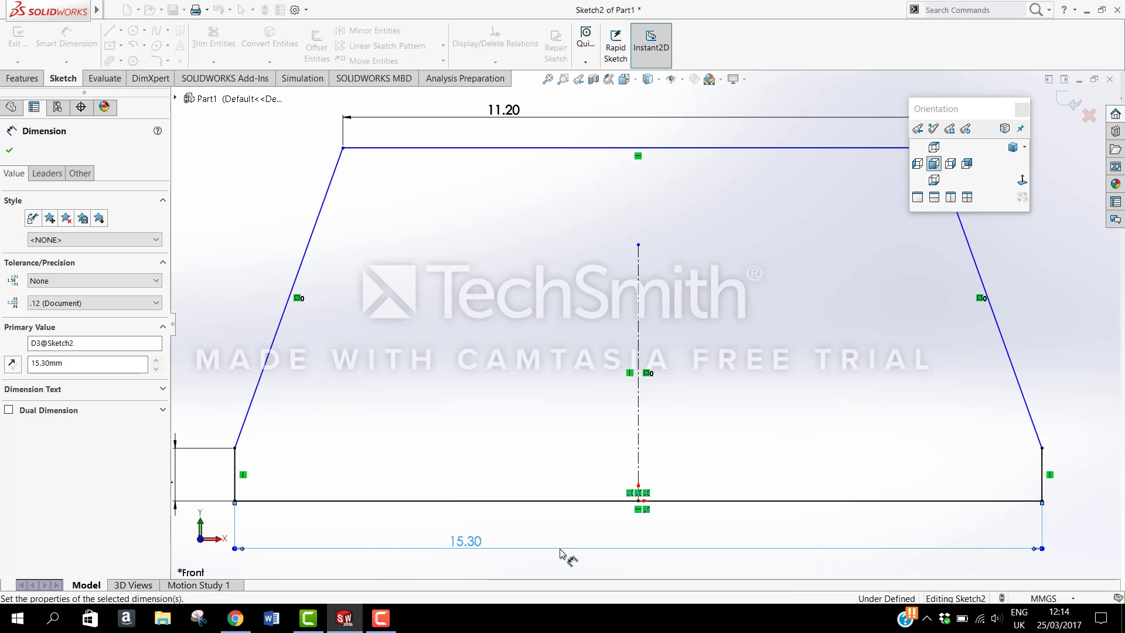
# Step: Dimension the overall height from the lower-left corner to the upper-left corner as 12.7 mm and finish dimensioning
pyautogui.scroll(4, 572, 411)
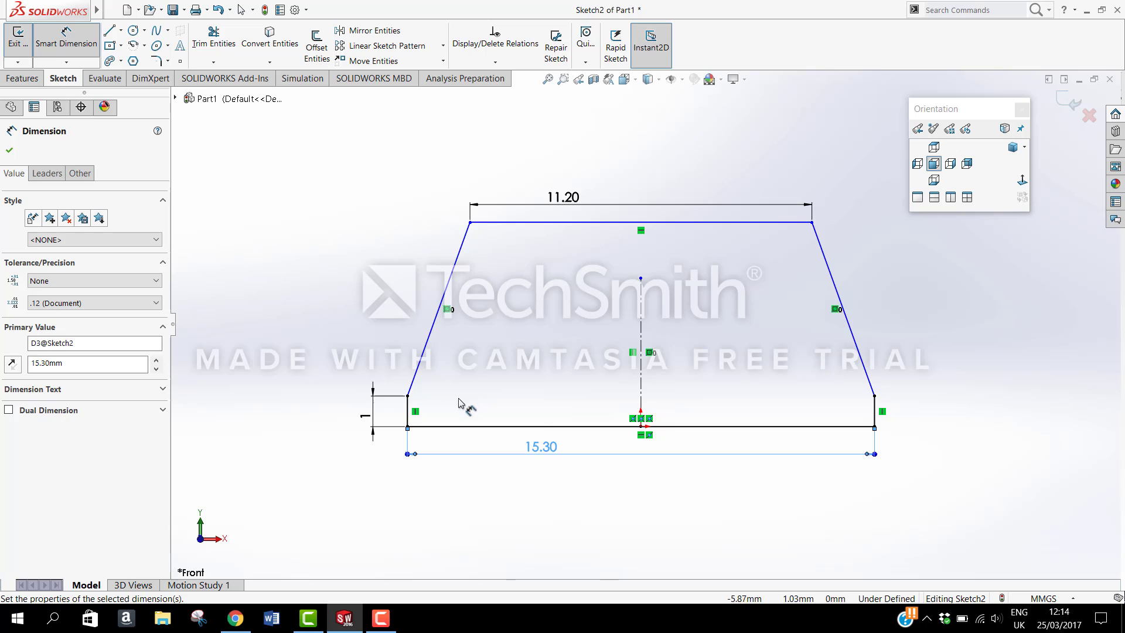
pyautogui.click(408, 427)
pyautogui.click(471, 222)
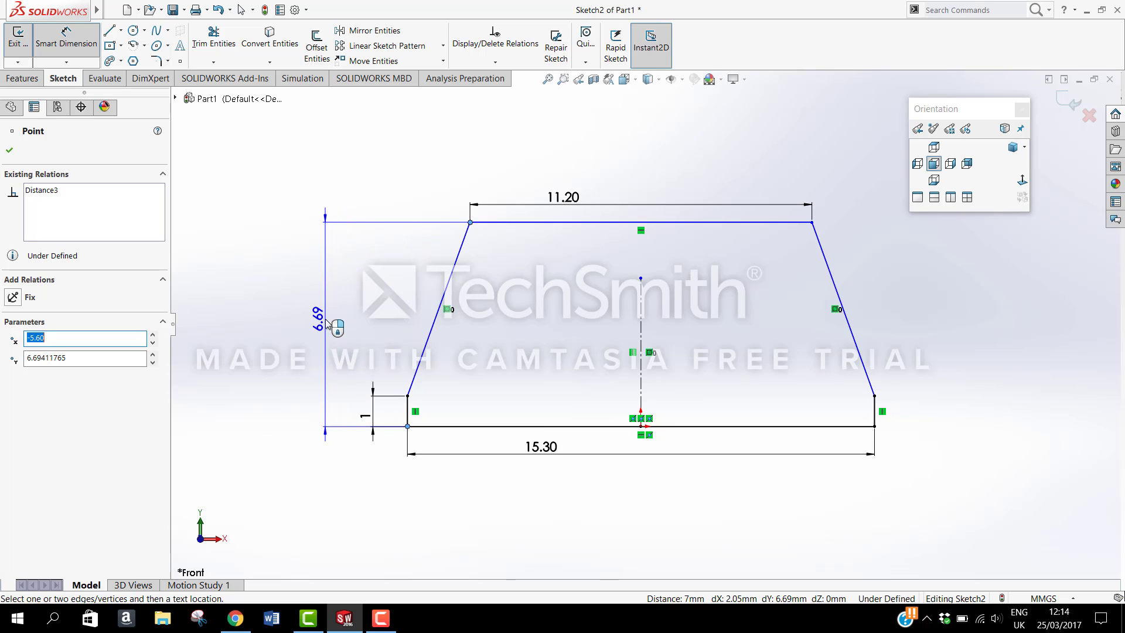
pyautogui.click(329, 322)
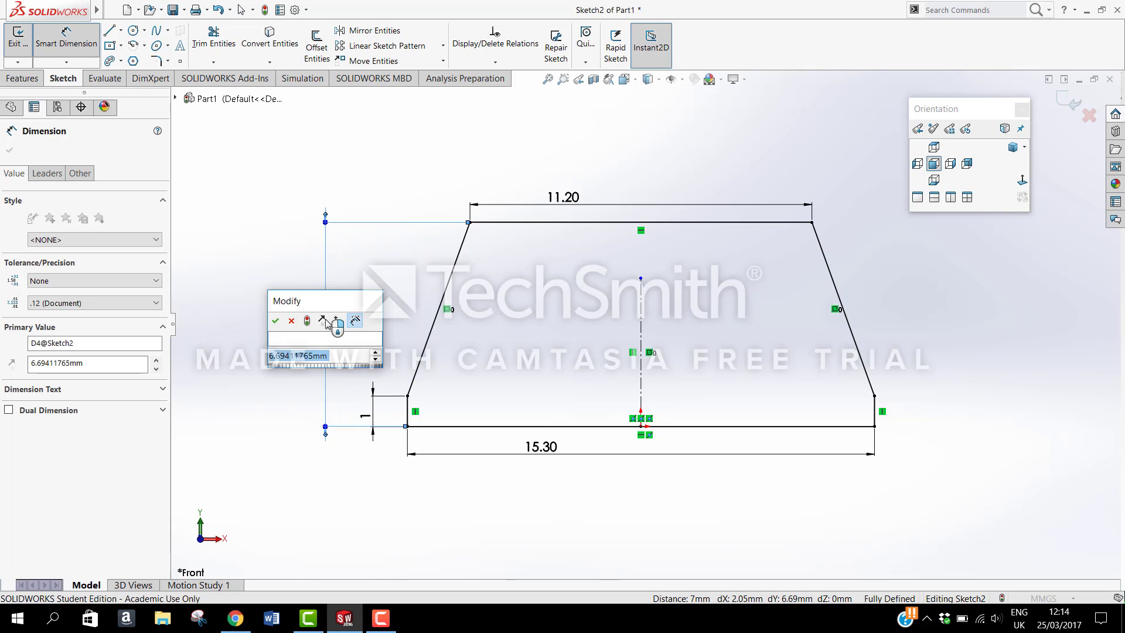
pyautogui.write('12.7')
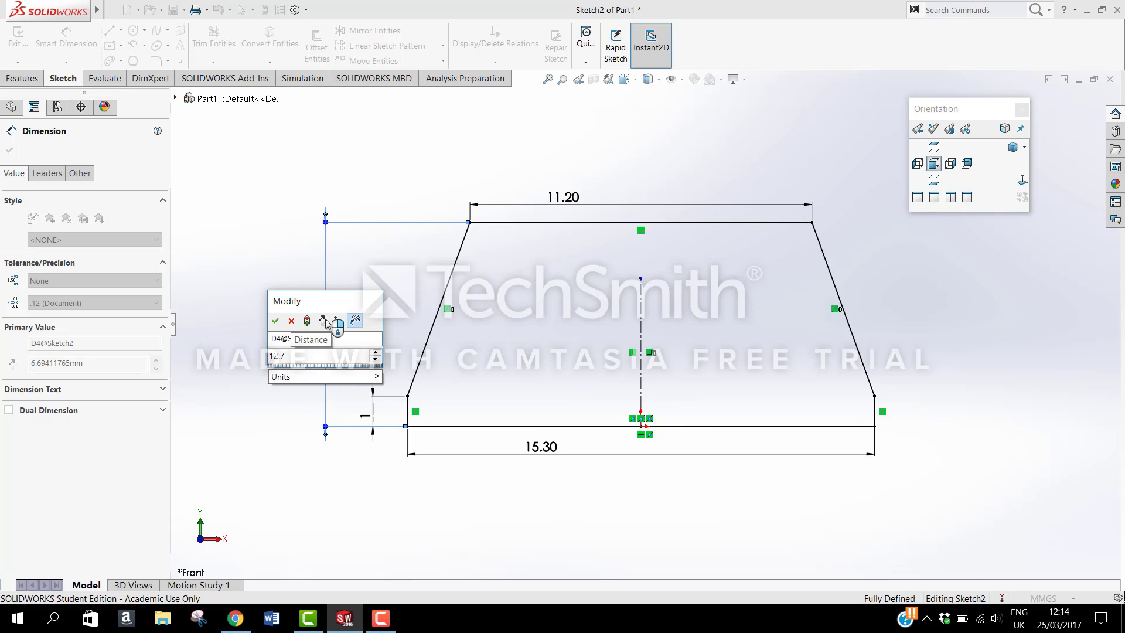
pyautogui.press('Return')
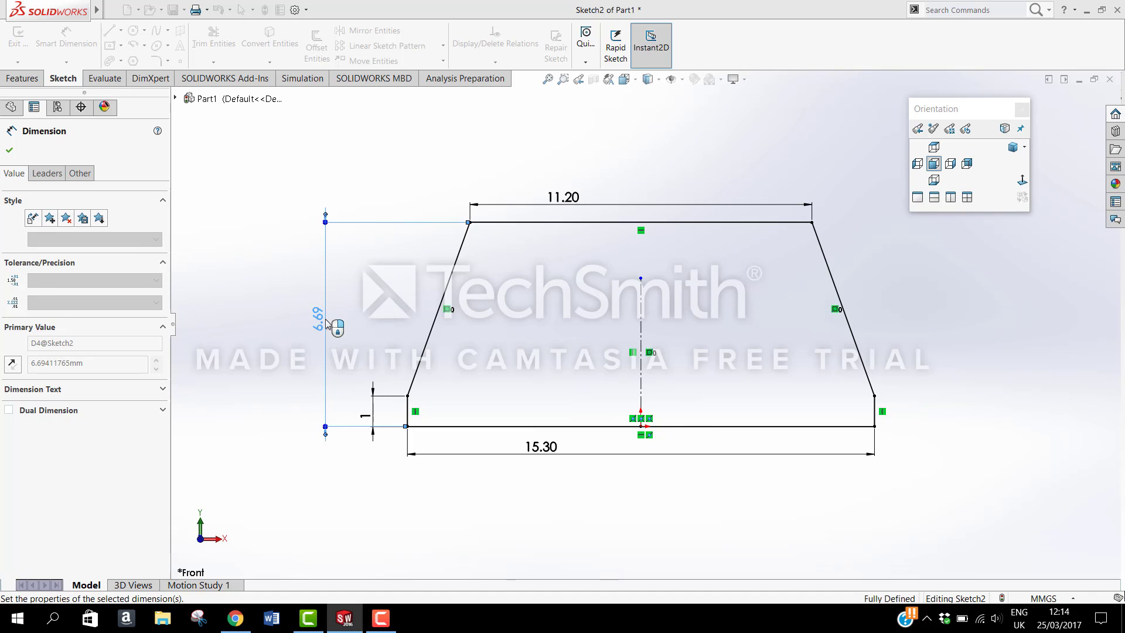
pyautogui.press('f')
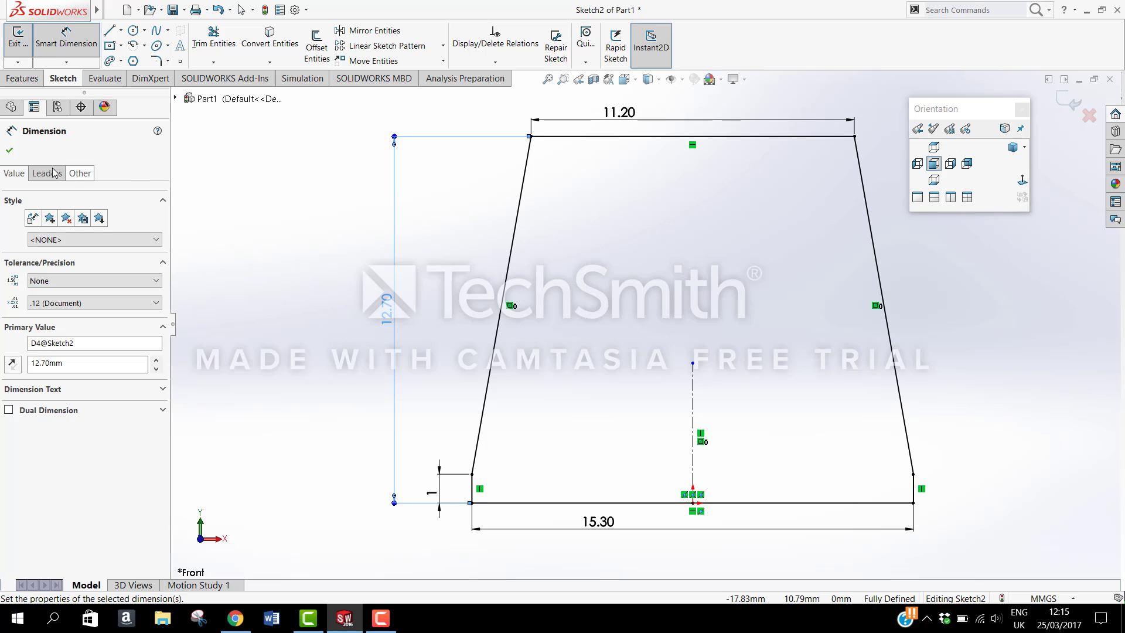
pyautogui.click(10, 151)
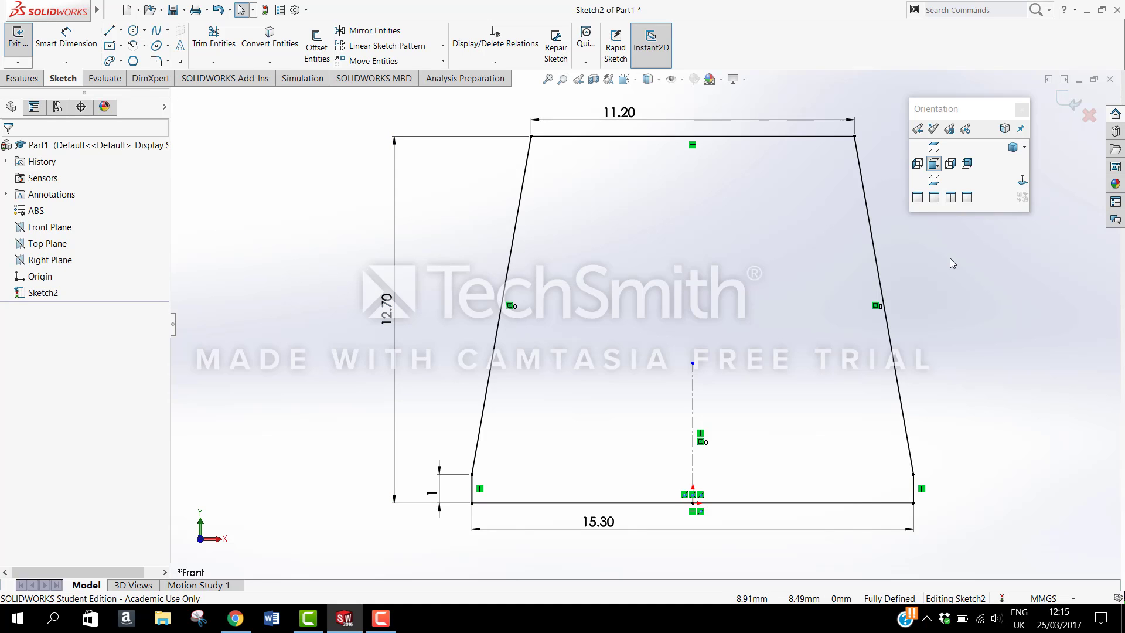
# Step: Extrude the profile as a boss with the Mid Plane end condition and a depth of 7.8 mm
pyautogui.click(22, 80)
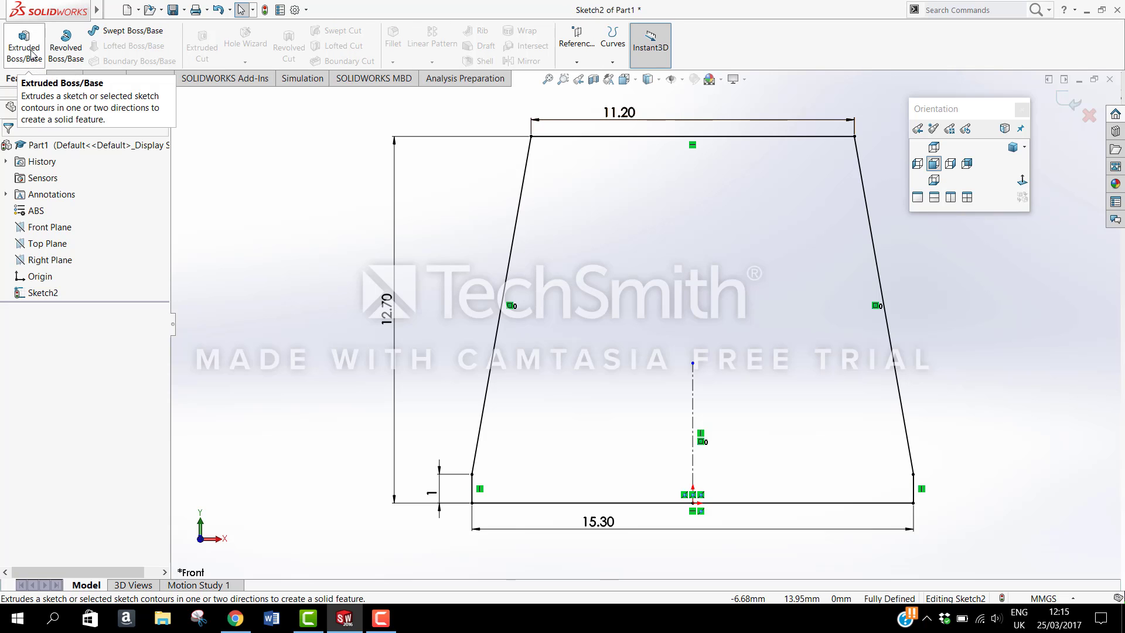
pyautogui.click(24, 47)
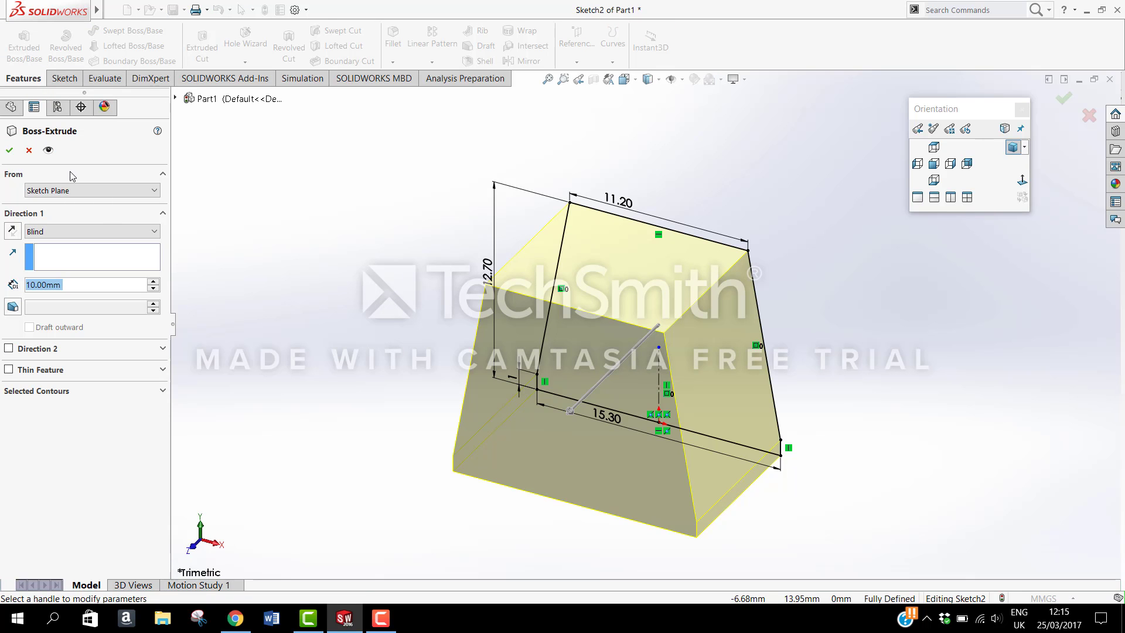
pyautogui.click(108, 232)
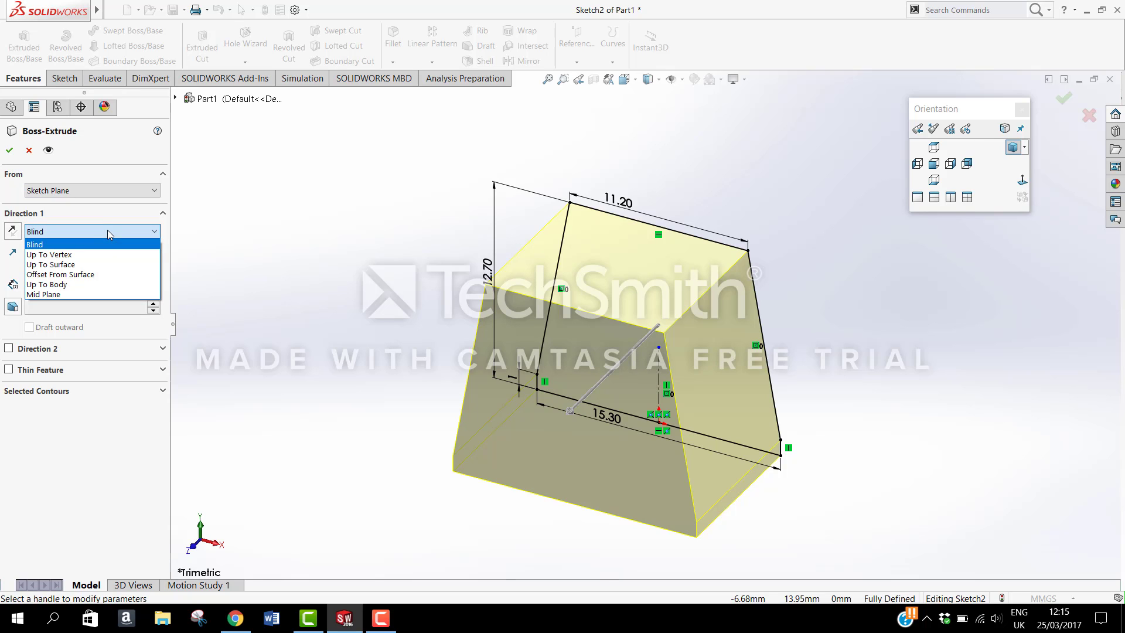
pyautogui.click(105, 294)
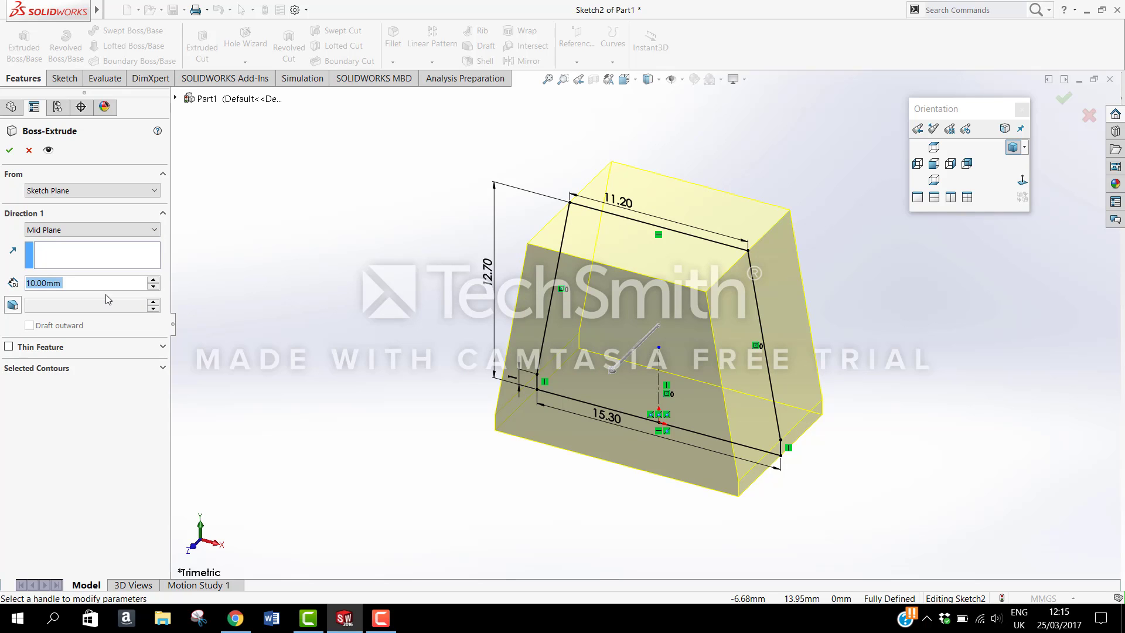
pyautogui.write('7.8')
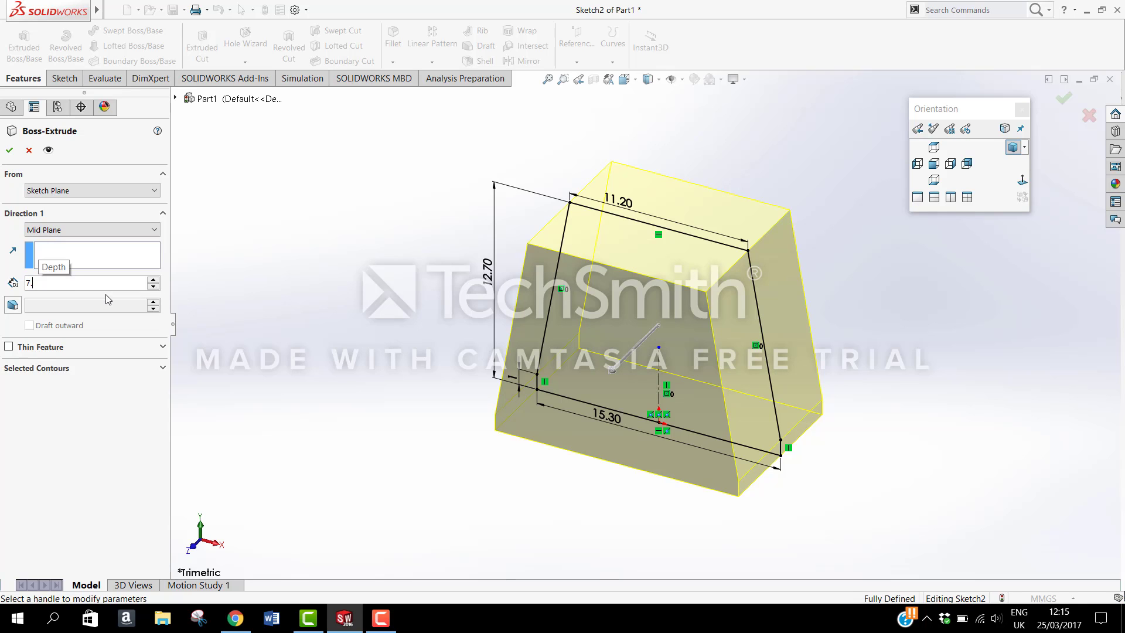
pyautogui.moveTo(106, 297)
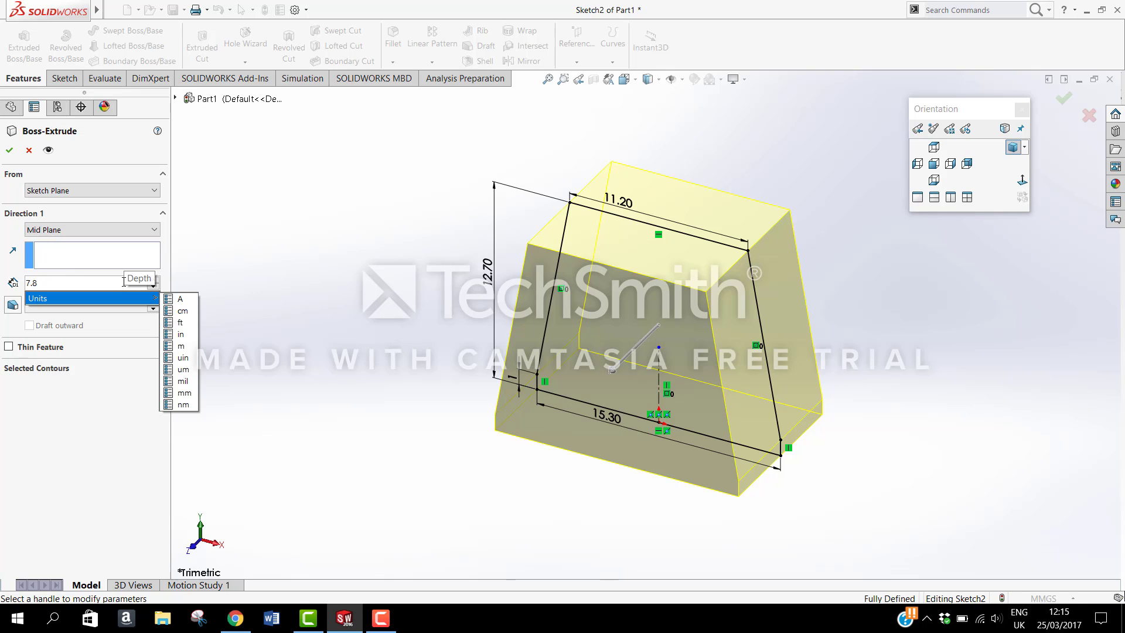
pyautogui.click(125, 412)
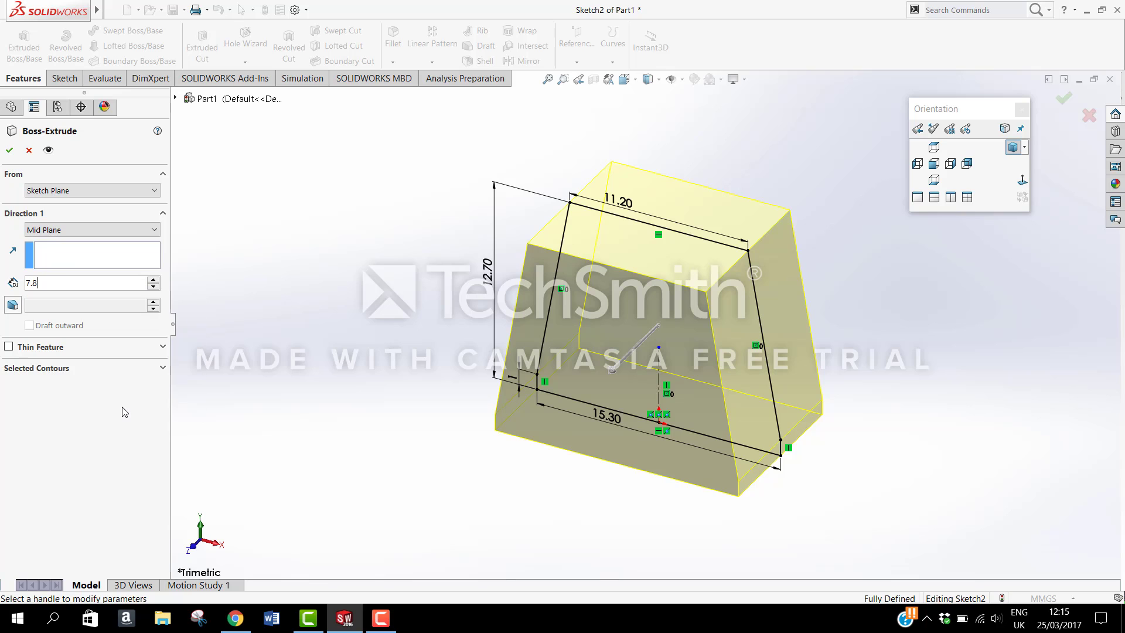
pyautogui.click(10, 154)
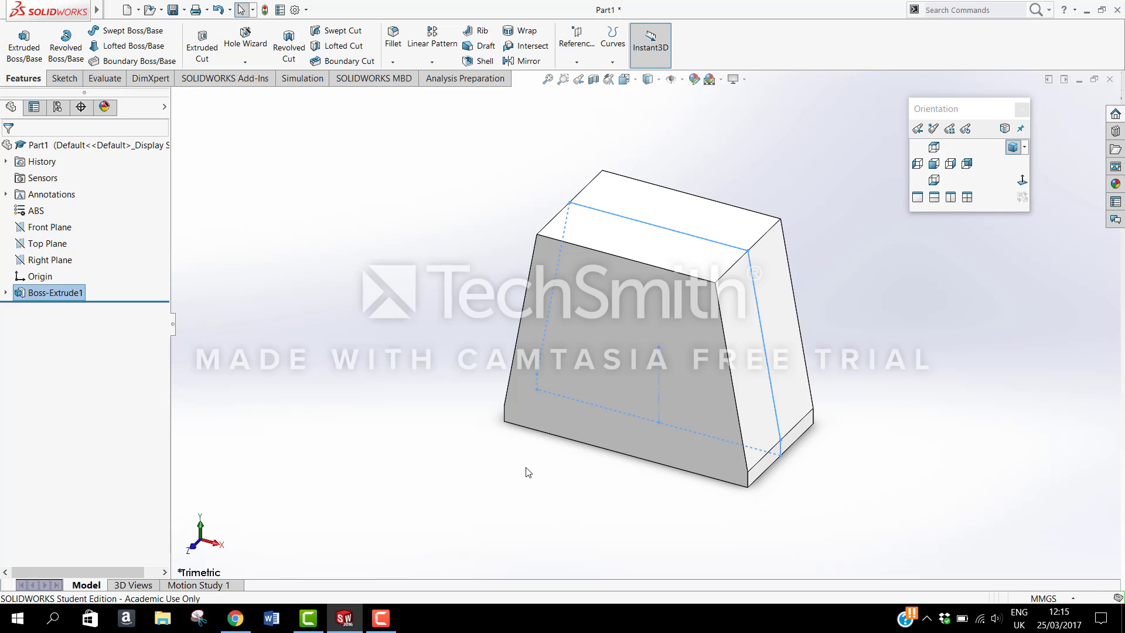
# Step: Shell the body with a 1.5 mm wall thickness, removing its bottom face
pyautogui.moveTo(589, 497); pyautogui.dragTo(598, 469, button='middle')
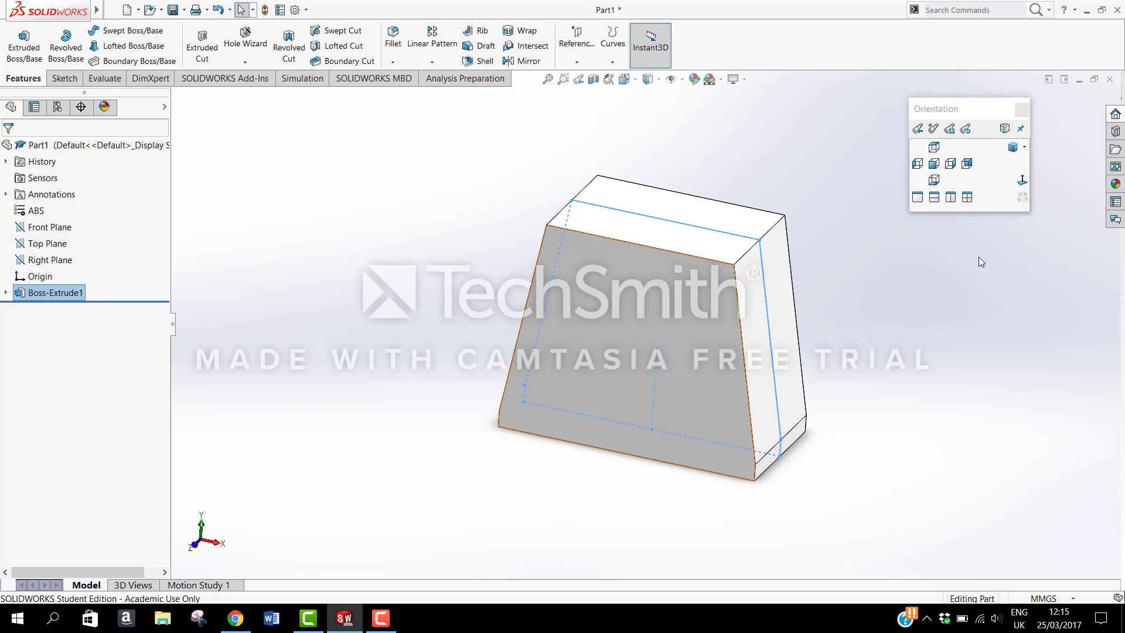
pyautogui.click(1013, 147)
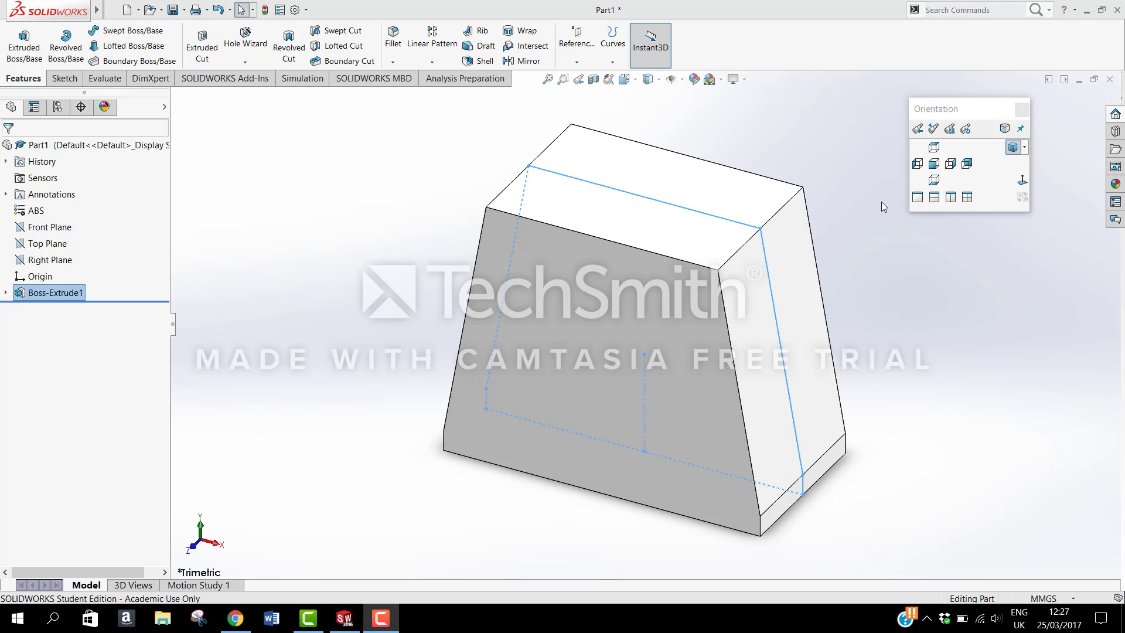
pyautogui.click(485, 61)
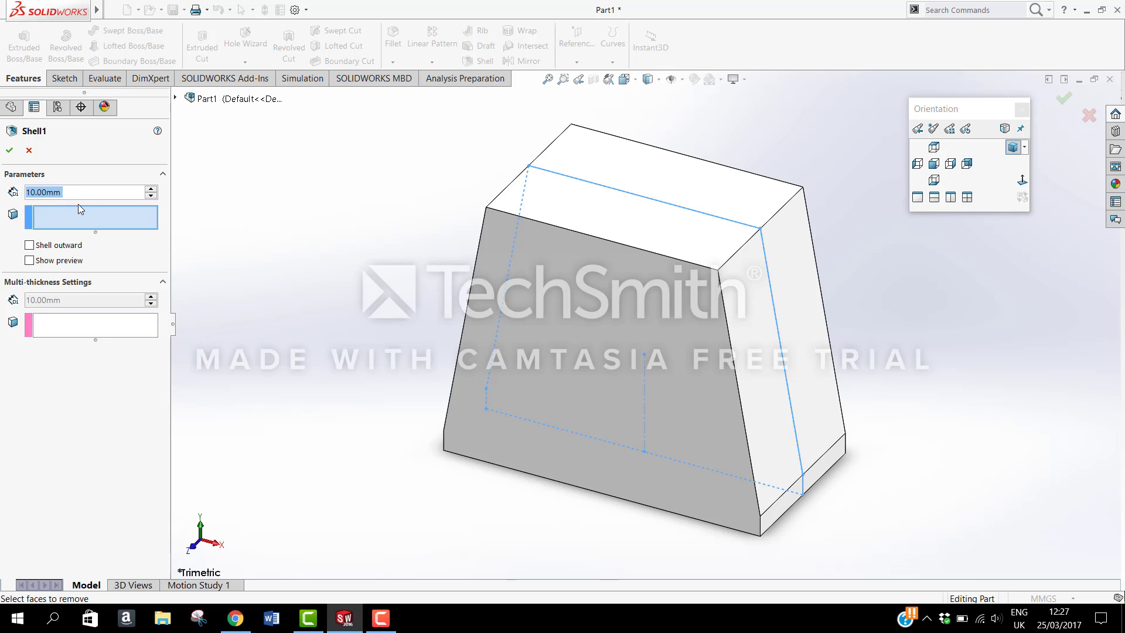
pyautogui.write('1.5')
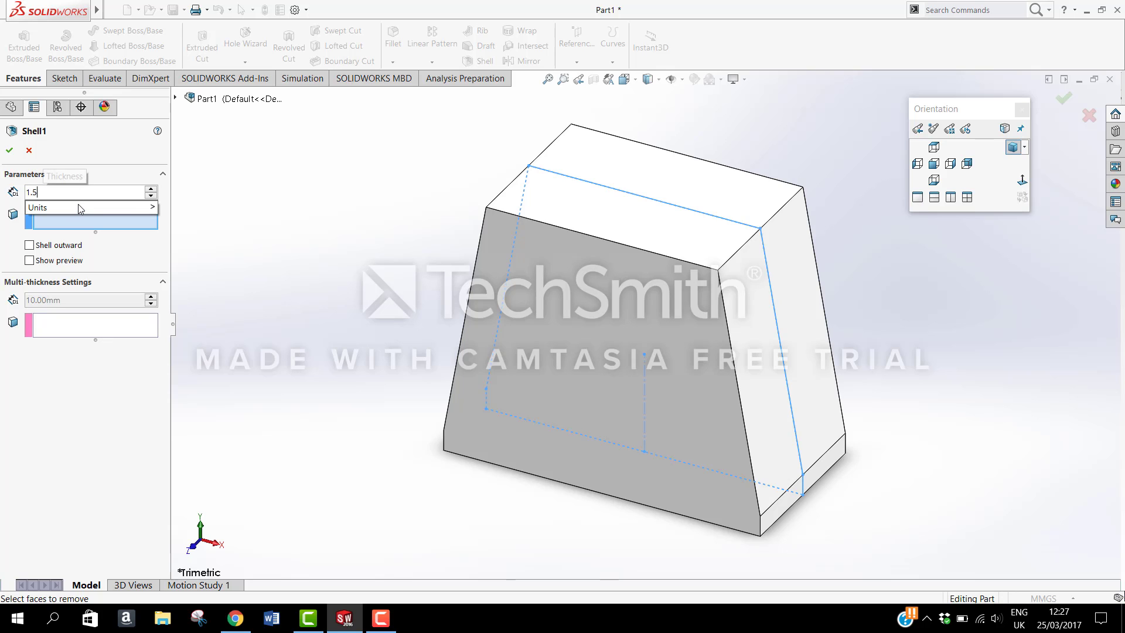
pyautogui.press('Return')
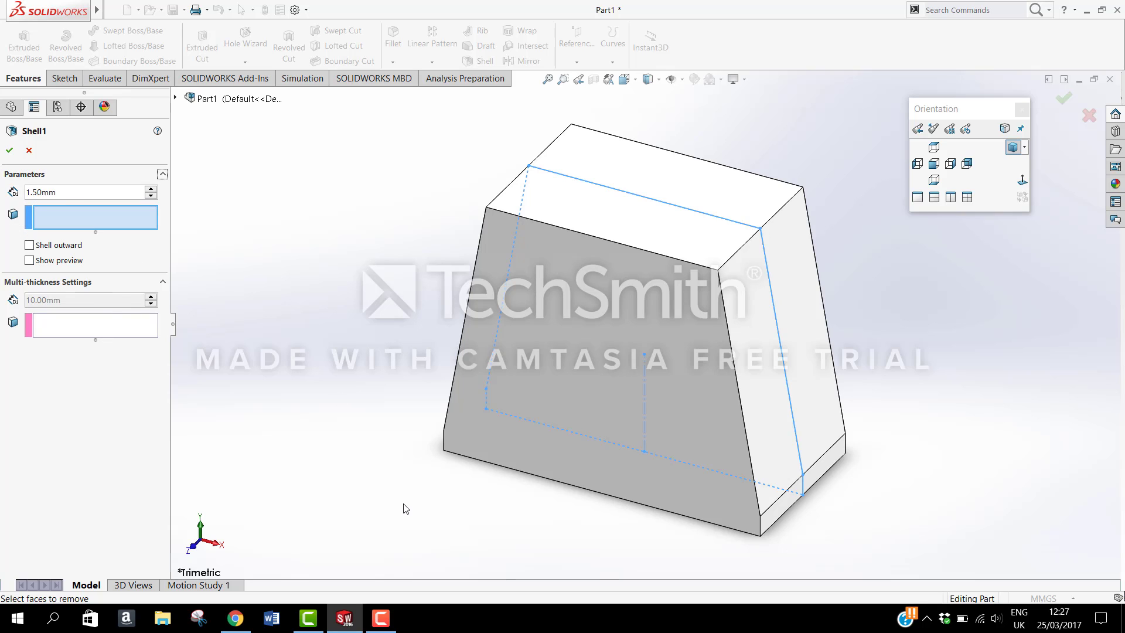
pyautogui.scroll(2, 406, 508)
pyautogui.moveTo(553, 474); pyautogui.dragTo(623, 358, button='middle')
pyautogui.click(644, 356)
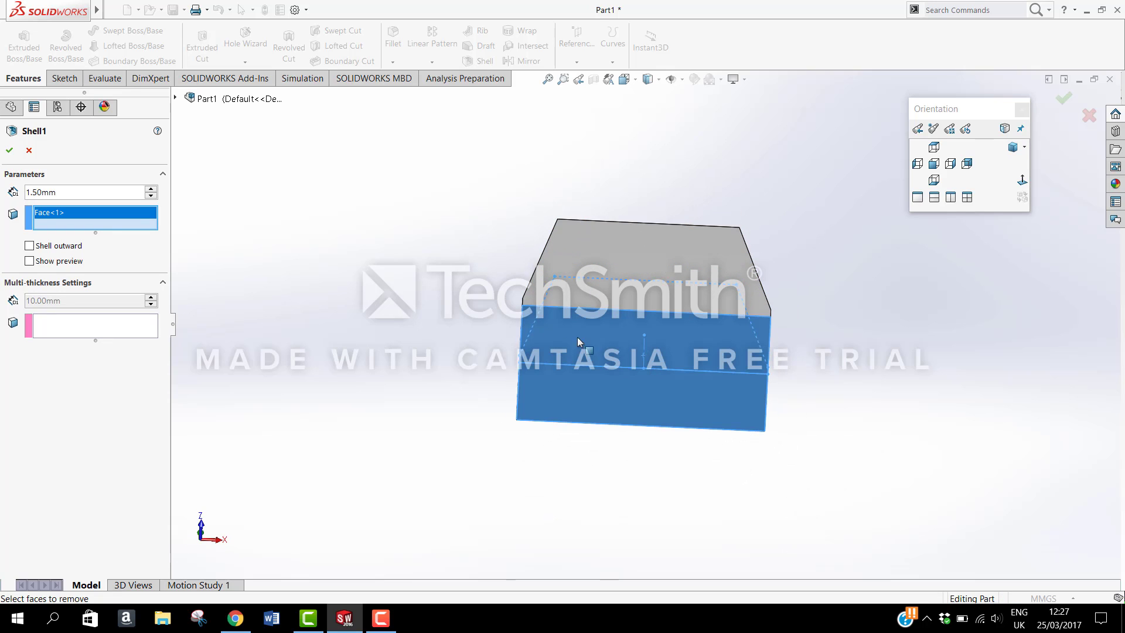
pyautogui.click(14, 154)
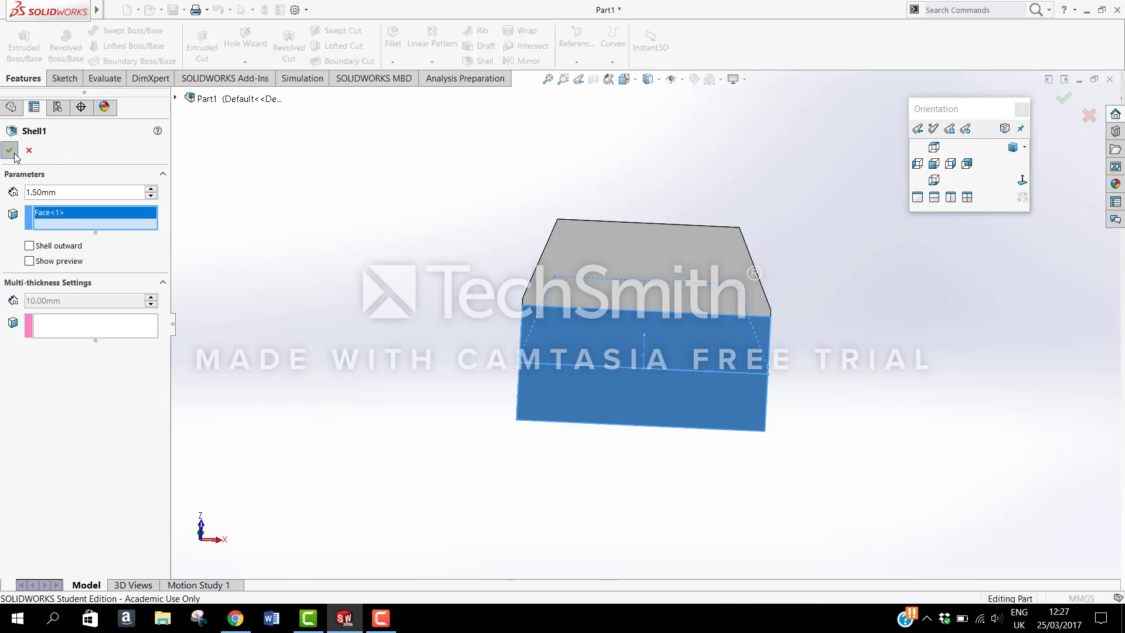
pyautogui.moveTo(598, 469); pyautogui.dragTo(548, 565, button='middle')
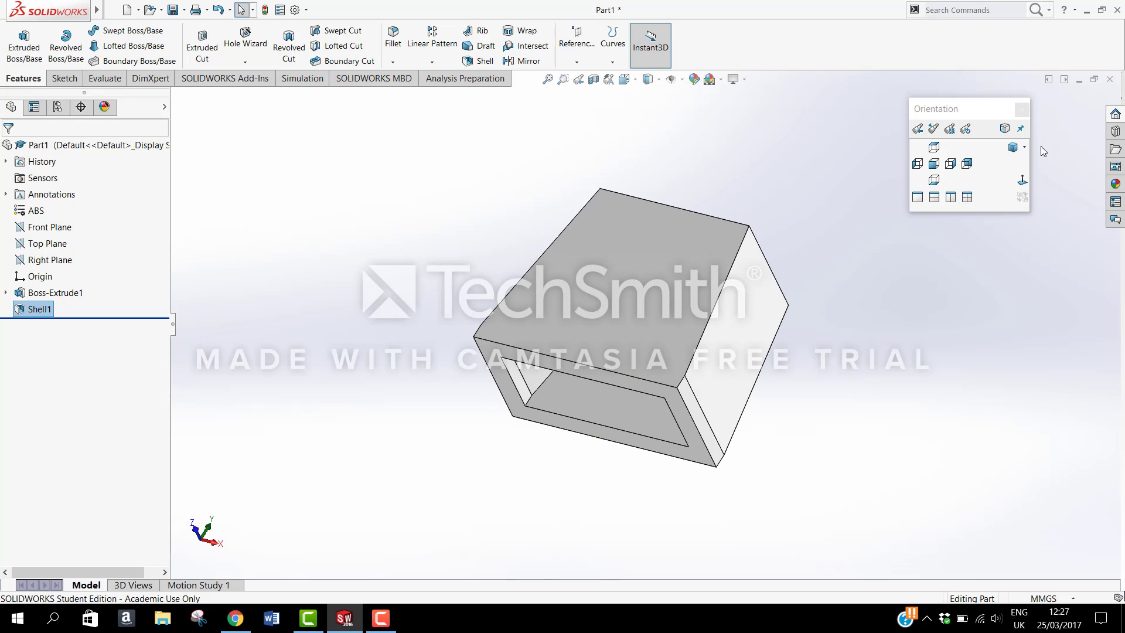
# Step: Sketch a circle about 4.75 mm in diameter on the upper half of the body's sloped right side face
pyautogui.click(1013, 147)
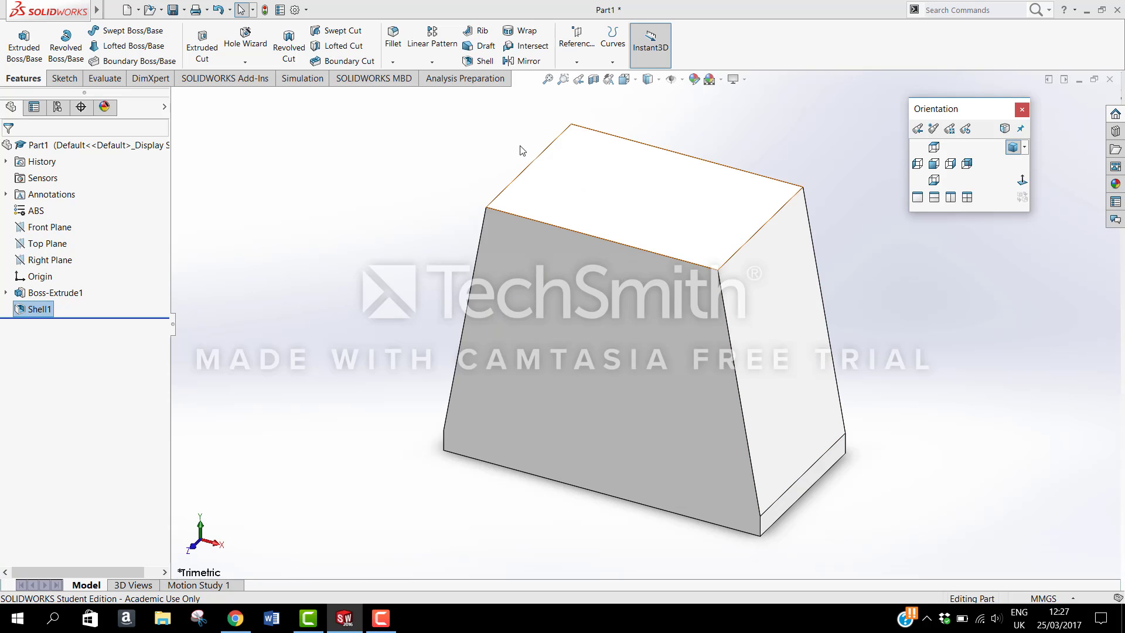
pyautogui.click(776, 296)
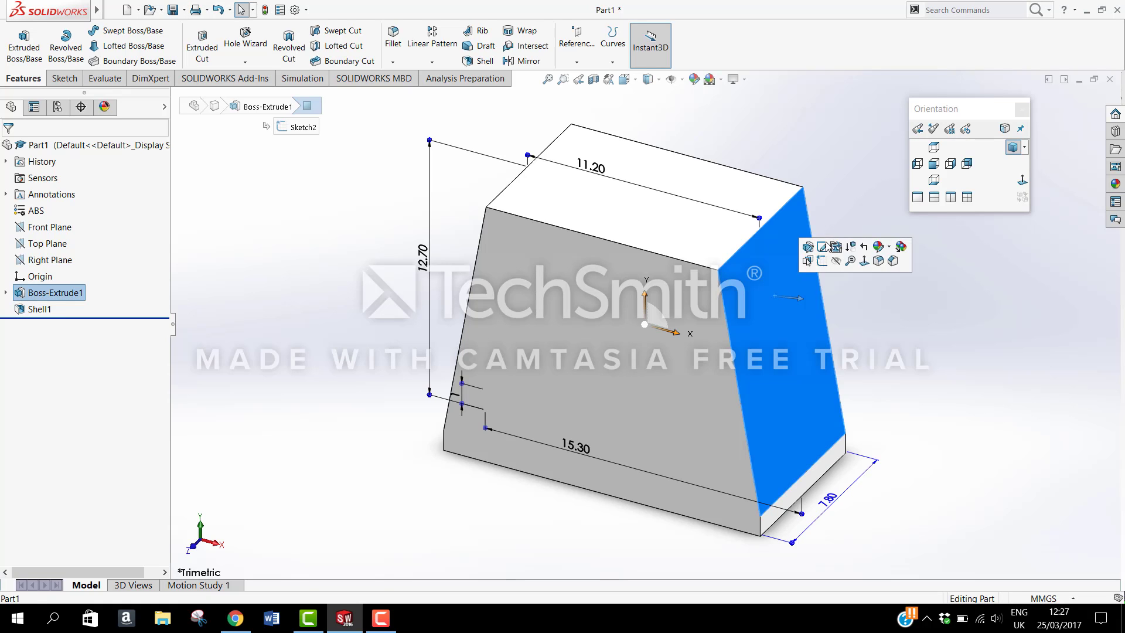
pyautogui.click(1021, 181)
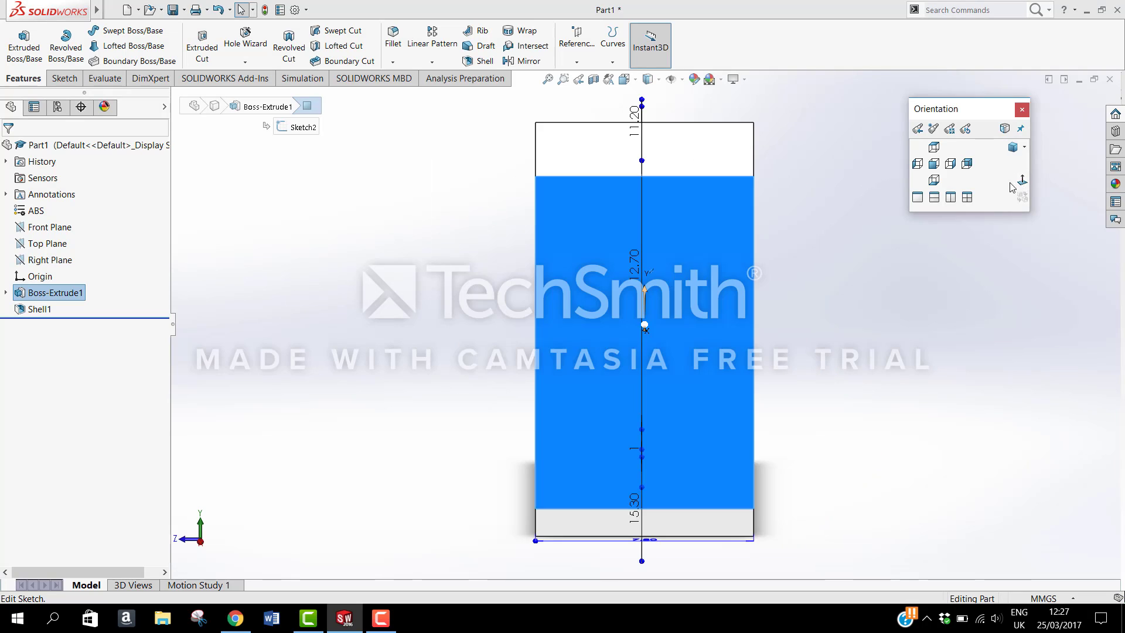
pyautogui.click(871, 303)
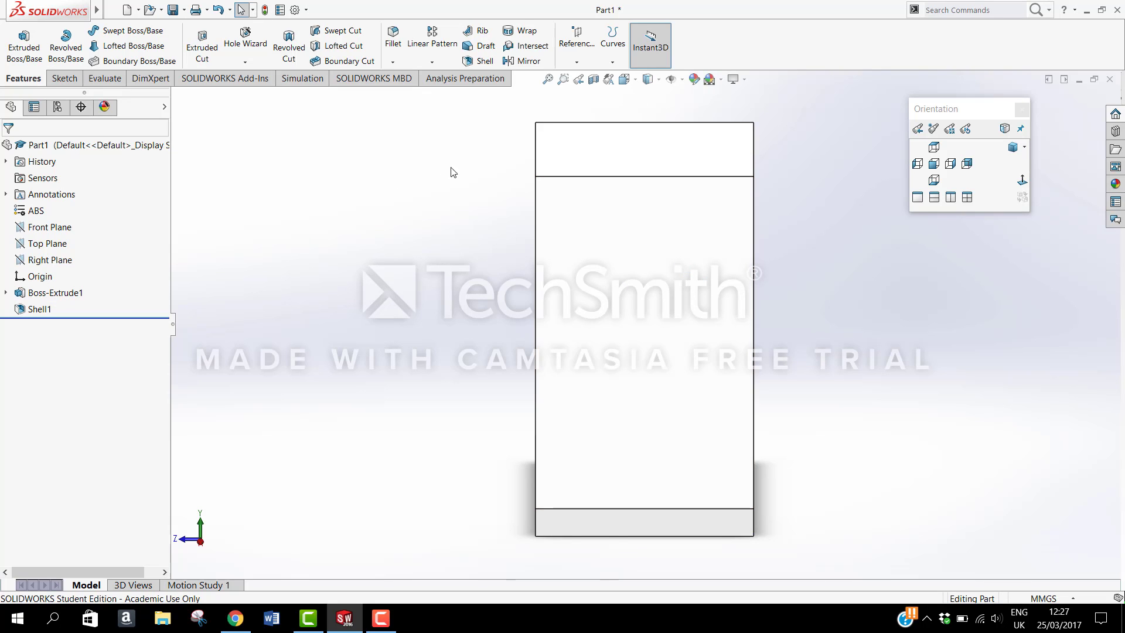
pyautogui.click(75, 79)
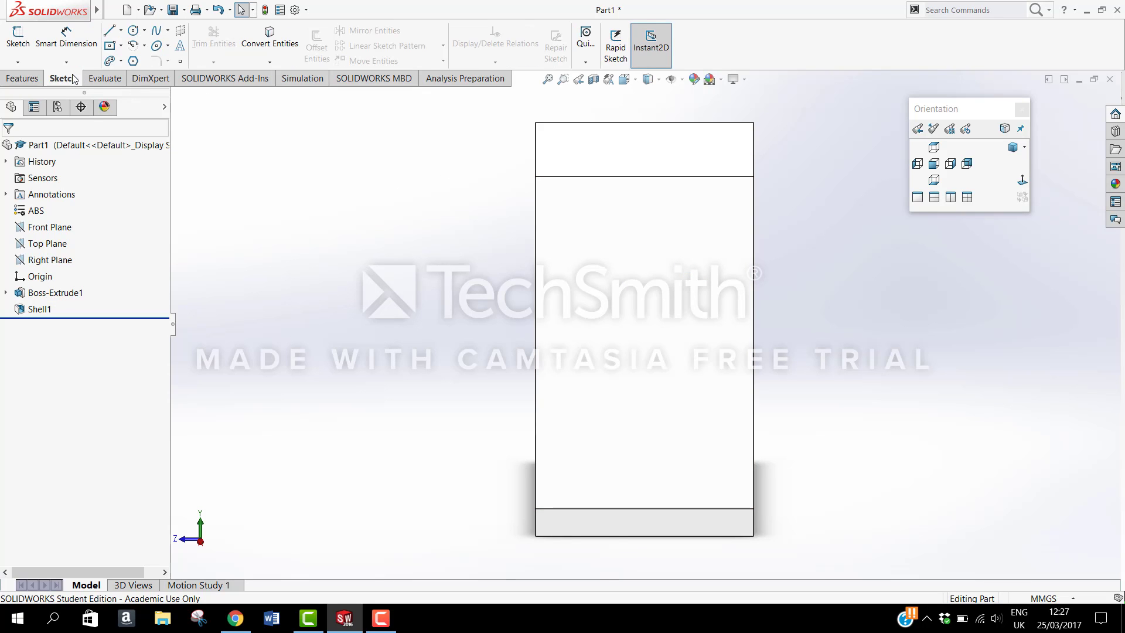
pyautogui.click(133, 34)
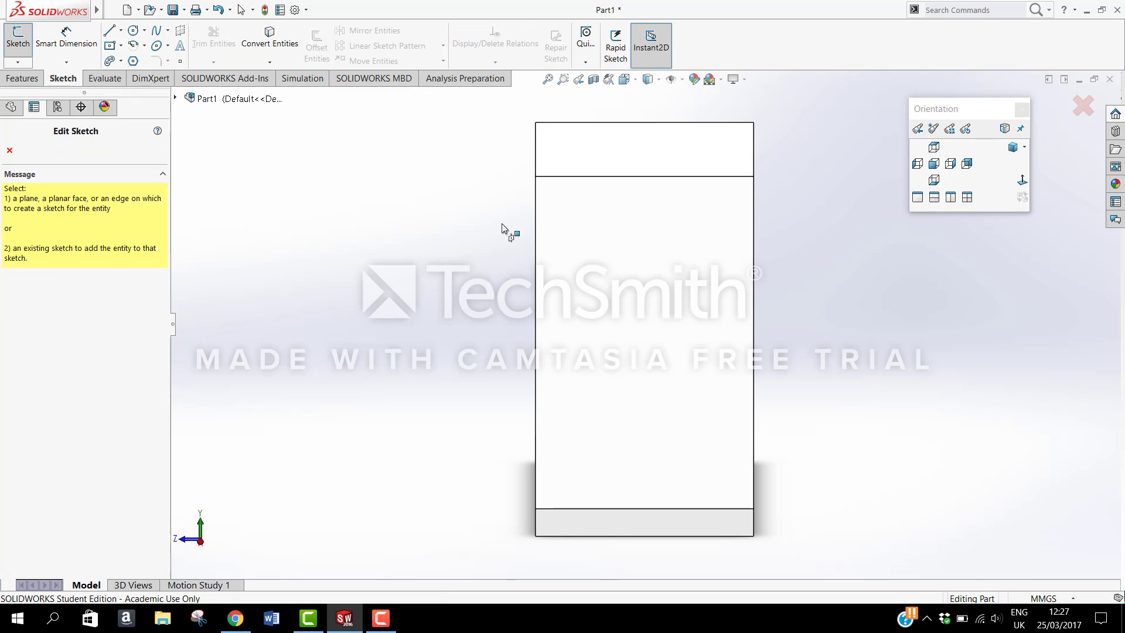
pyautogui.click(647, 280)
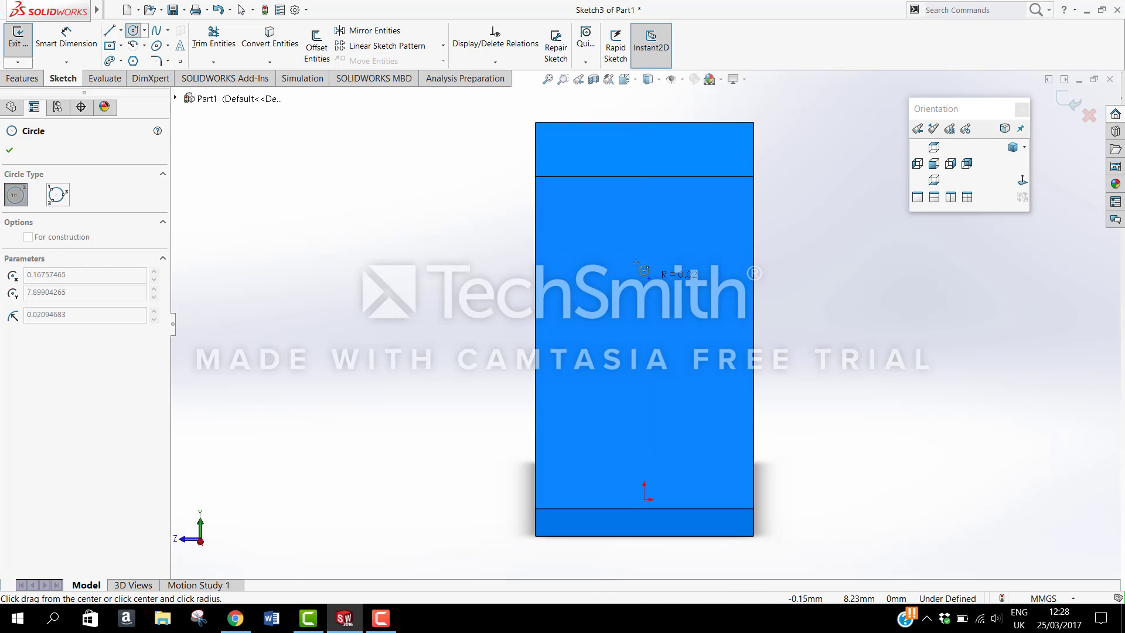
pyautogui.click(649, 277)
pyautogui.click(606, 229)
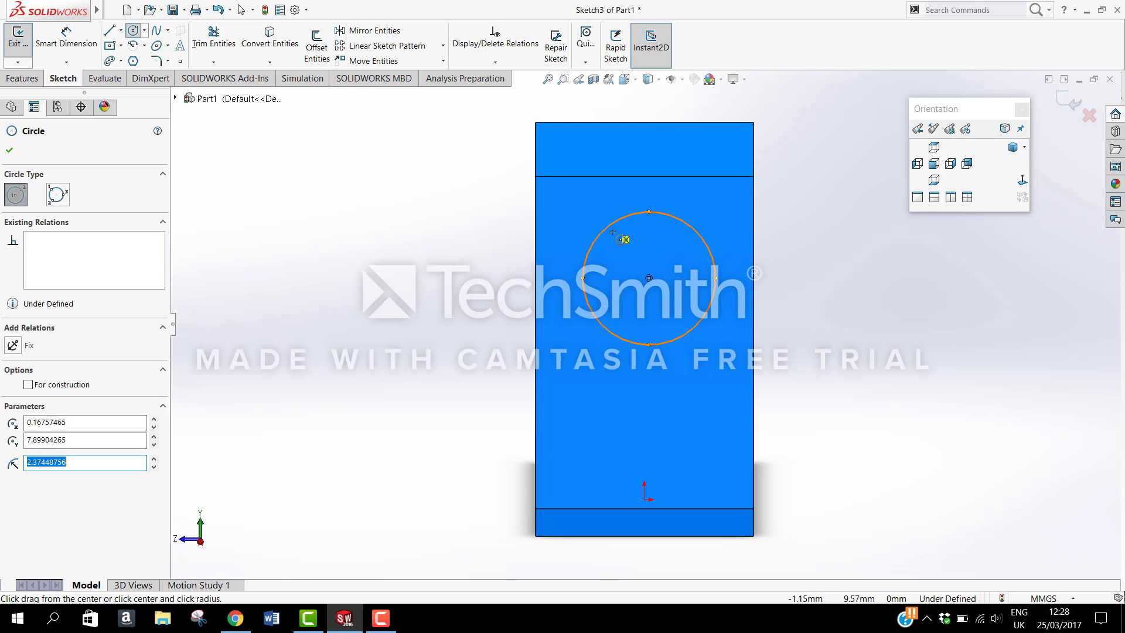
pyautogui.click(774, 271)
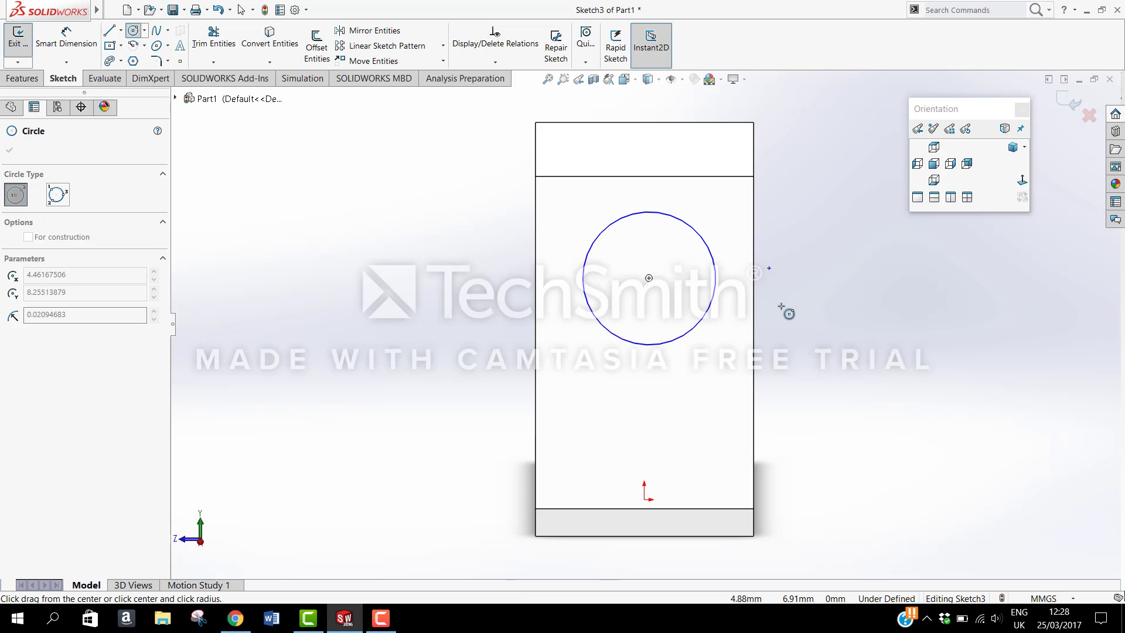
pyautogui.press('Escape')
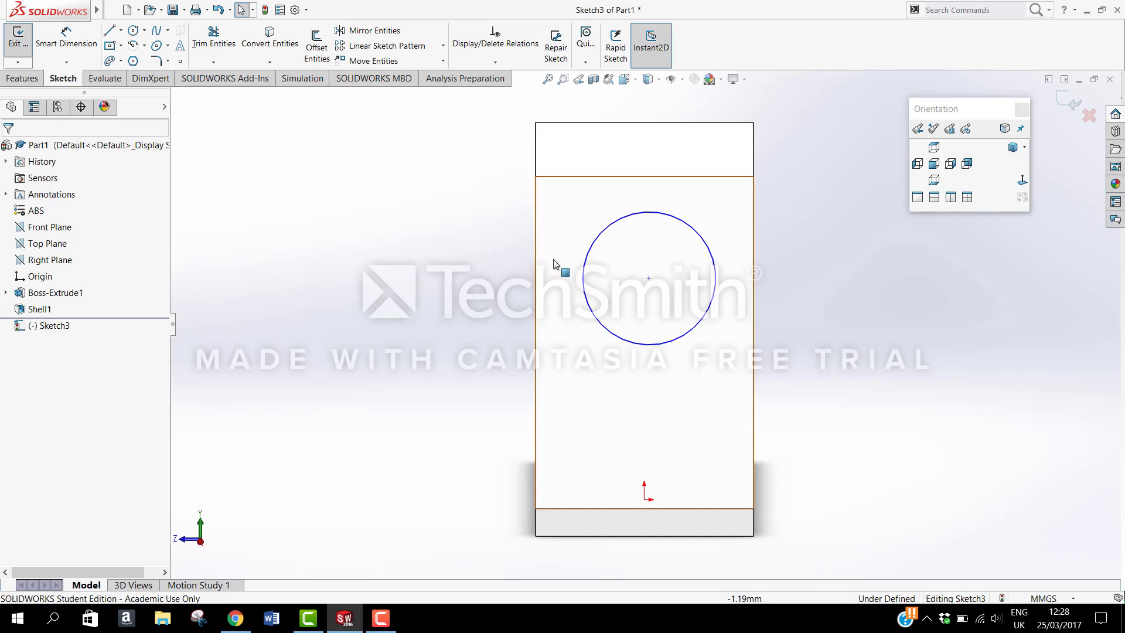
# Step: Add a Vertical relation between the circle's centre and the origin
pyautogui.click(649, 278)
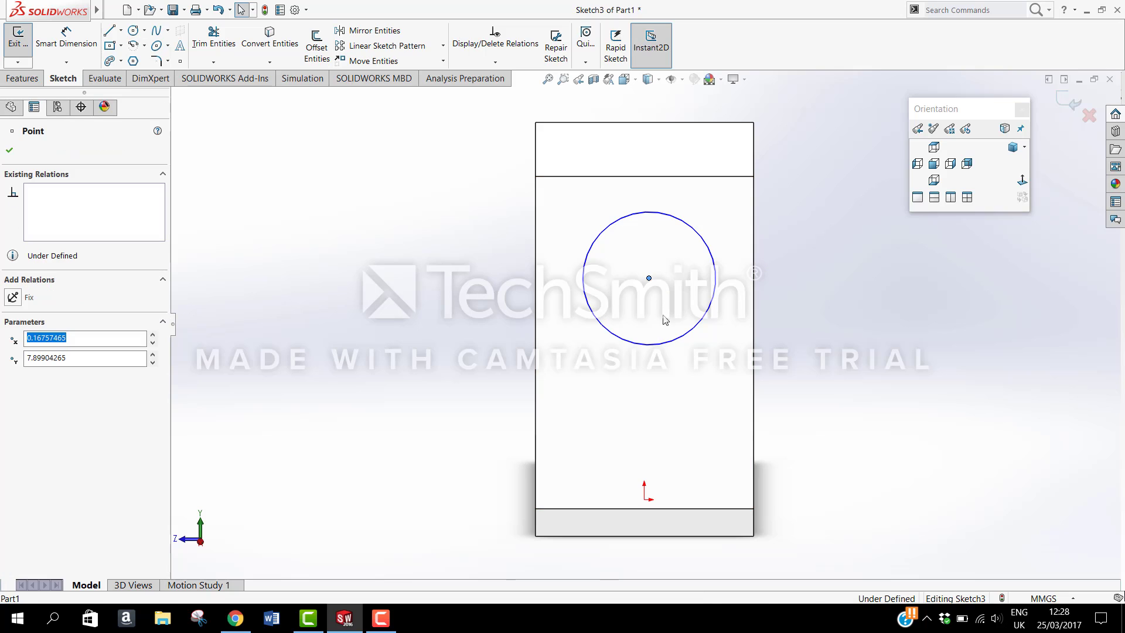
pyautogui.keyDown('ctrl'); pyautogui.click(646, 500); pyautogui.keyUp('ctrl')
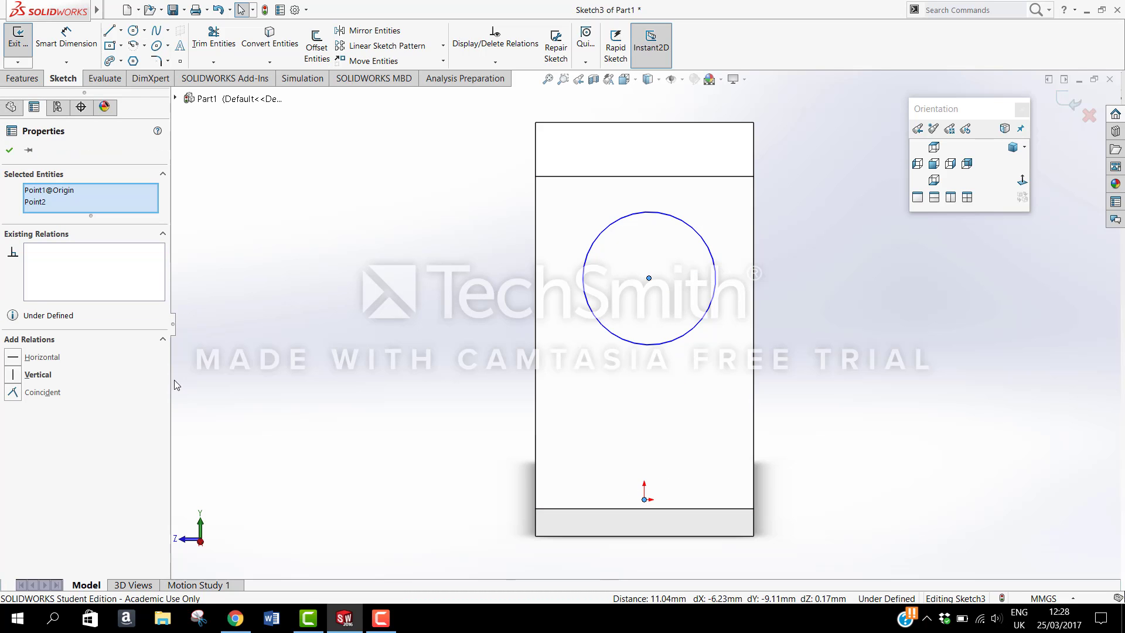
pyautogui.click(20, 379)
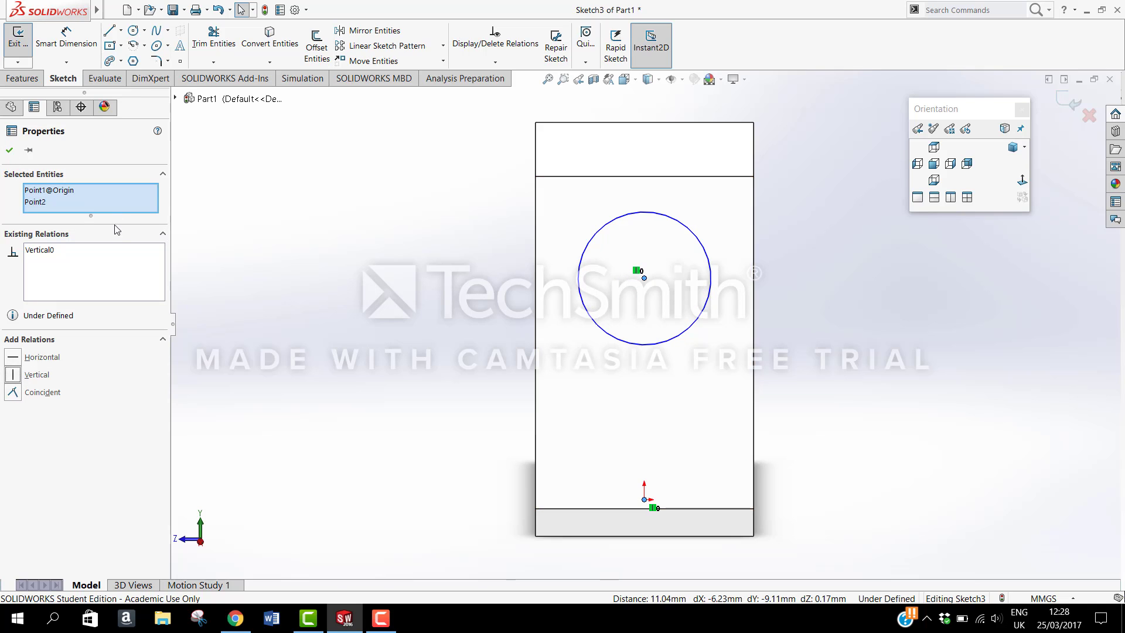
pyautogui.click(10, 153)
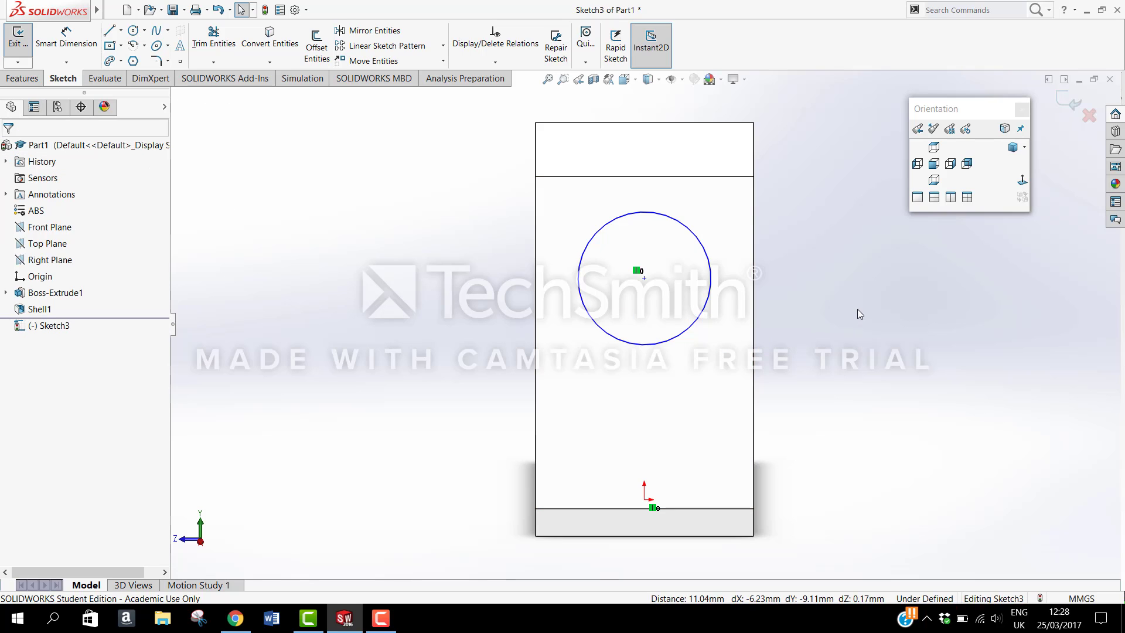
# Step: Dimension the circle's diameter as 4 mm
pyautogui.moveTo(857, 309); pyautogui.dragTo(857, 290, button='right')
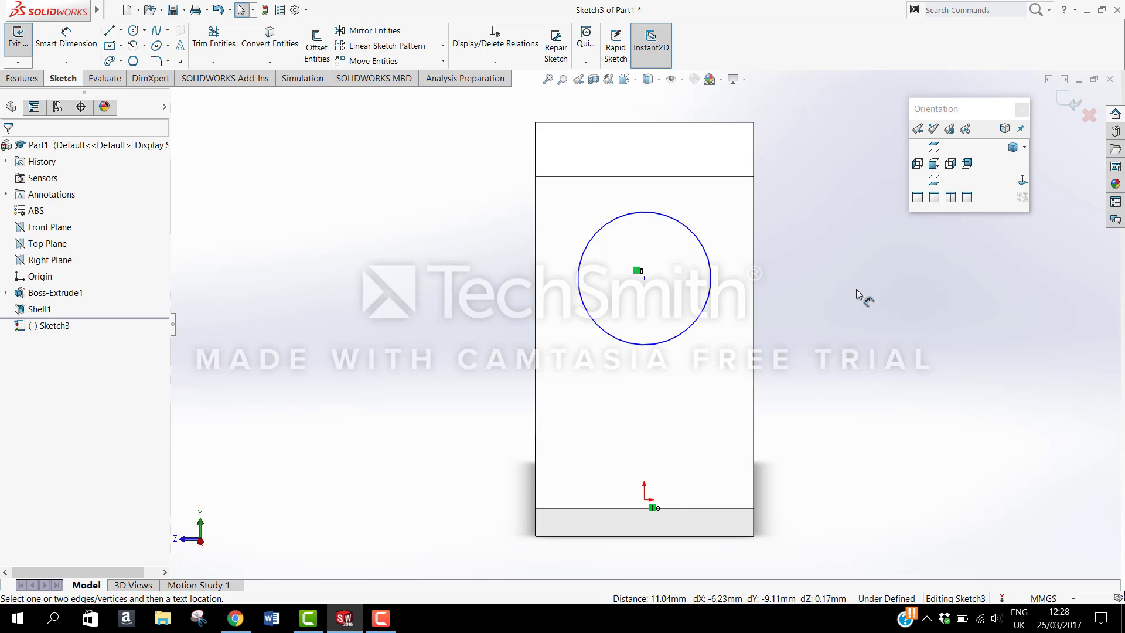
pyautogui.click(718, 295)
pyautogui.click(822, 289)
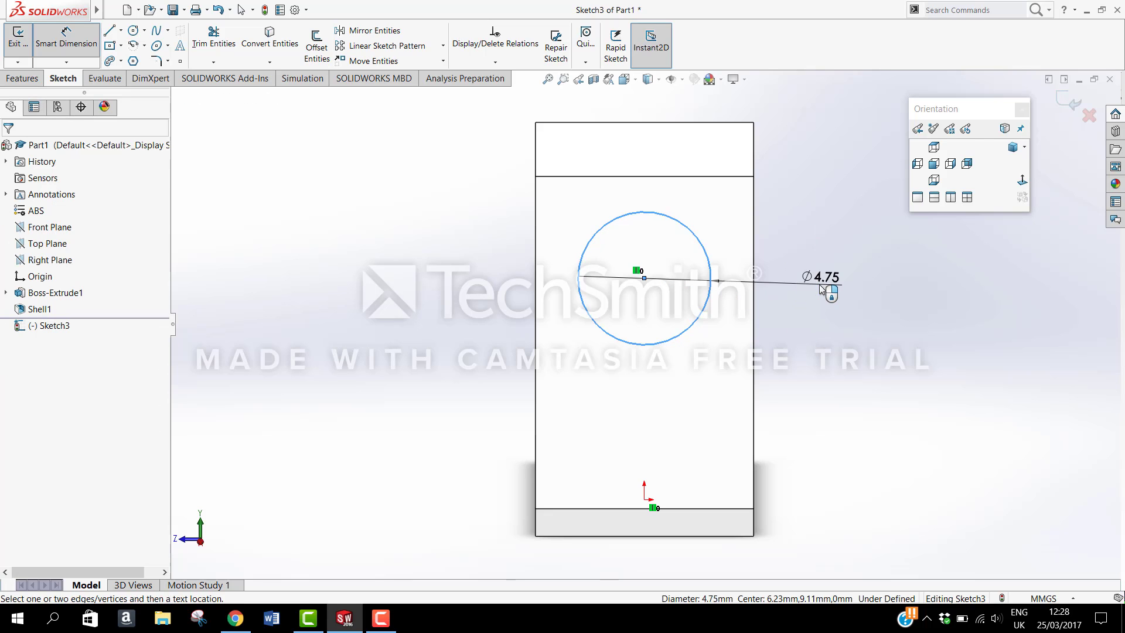
pyautogui.write('4')
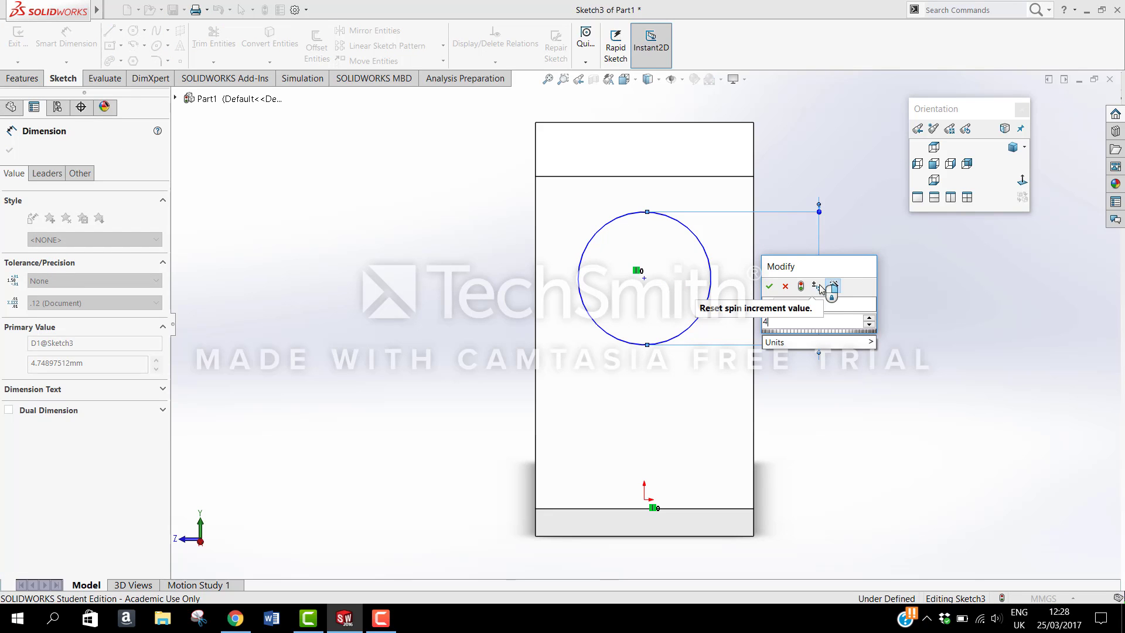
pyautogui.press('Return')
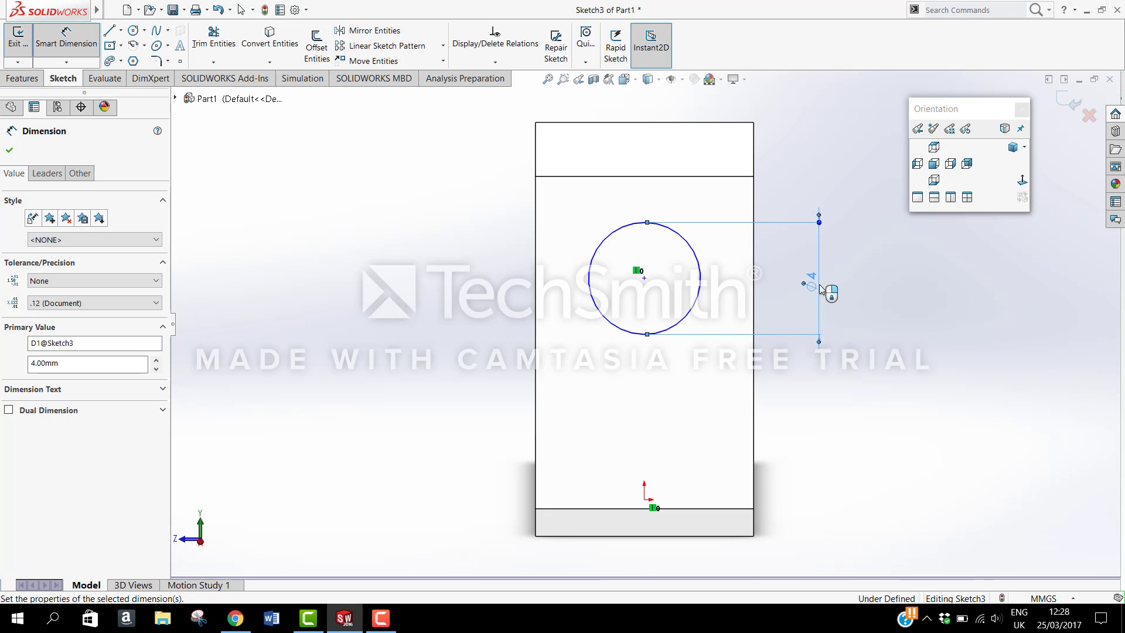
# Step: Dimension the height of the circle's centre above the body's bottom edge as 9 mm and finish dimensioning
pyautogui.click(701, 287)
pyautogui.click(708, 536)
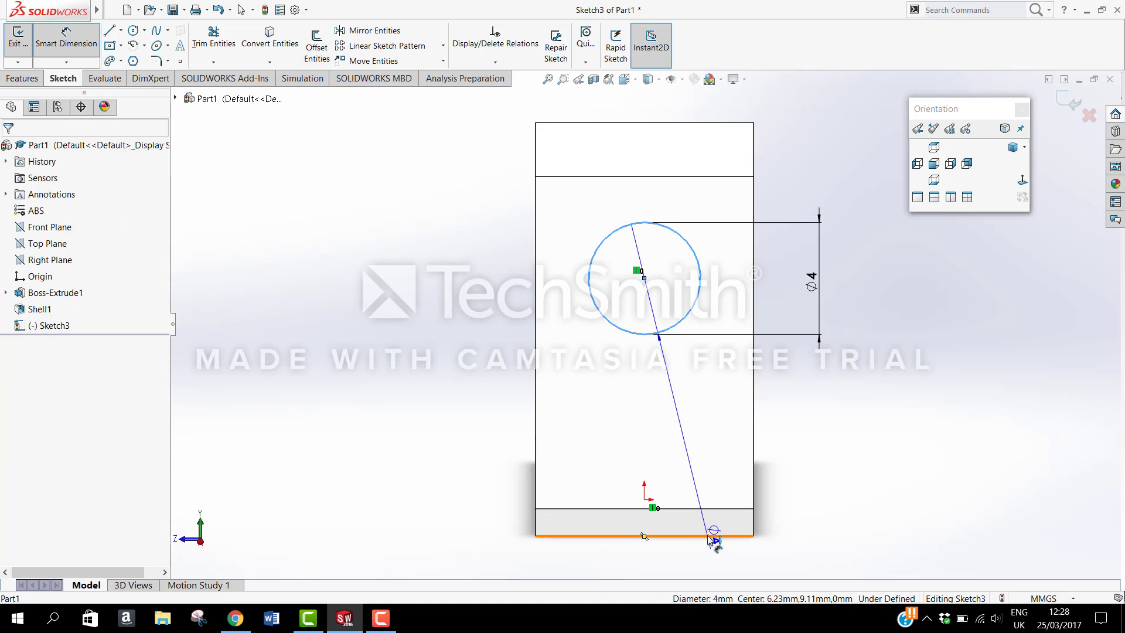
pyautogui.click(709, 536)
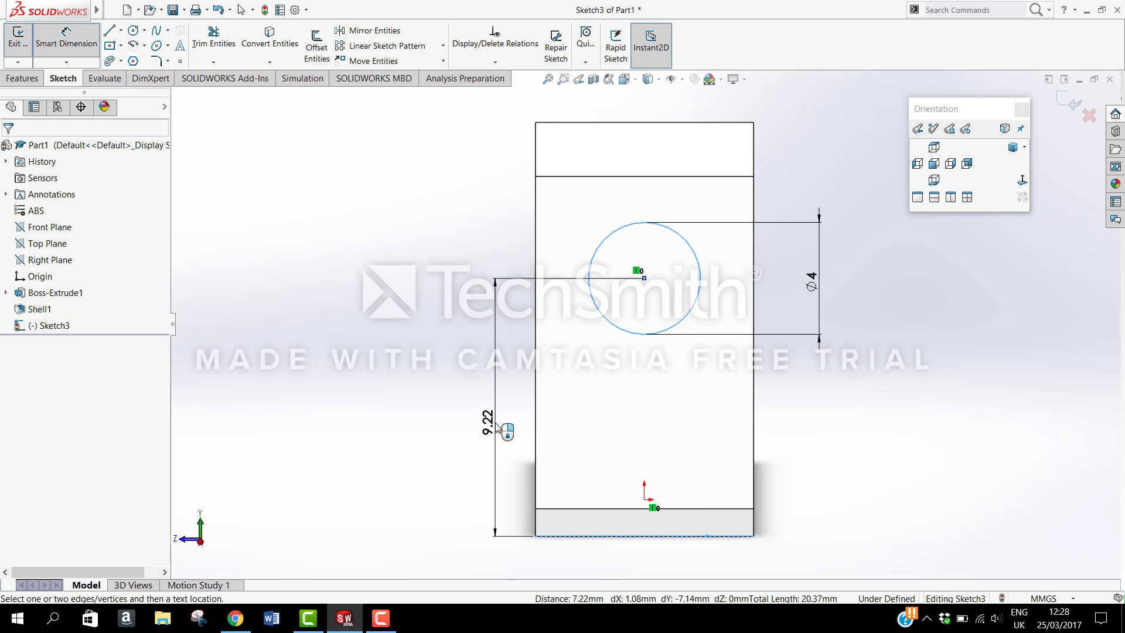
pyautogui.click(496, 428)
pyautogui.write('9')
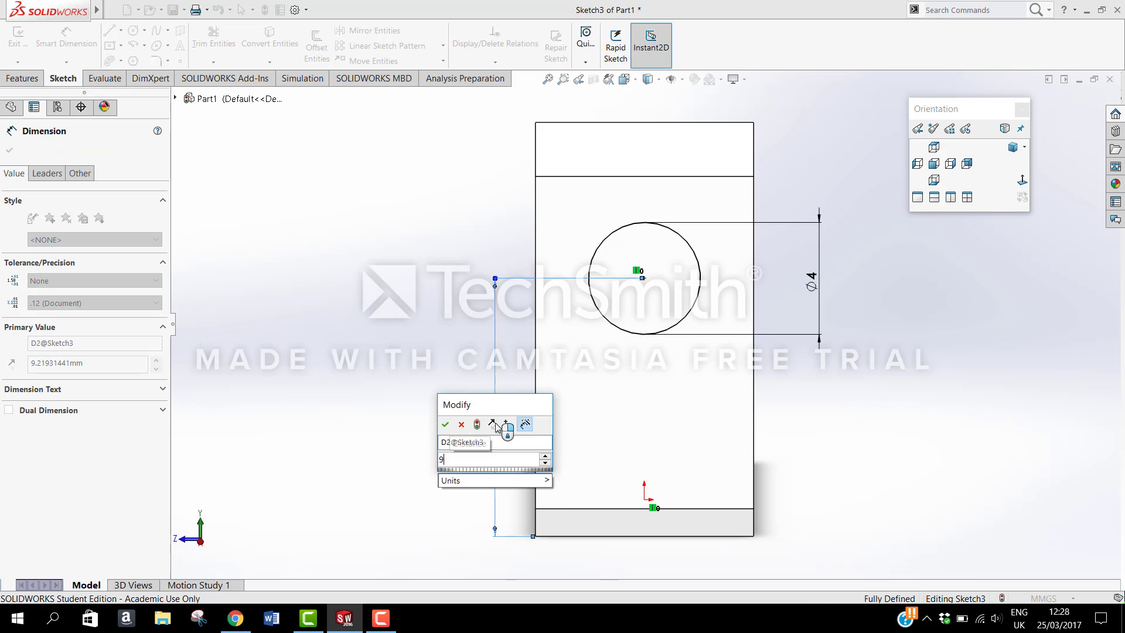
pyautogui.press('Return')
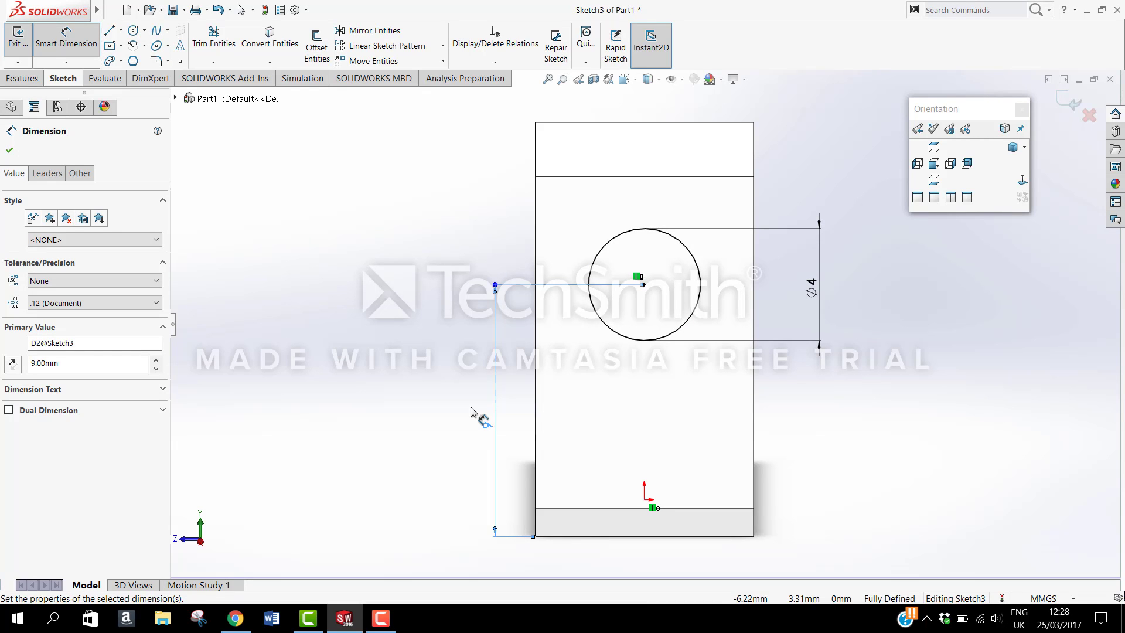
pyautogui.click(10, 151)
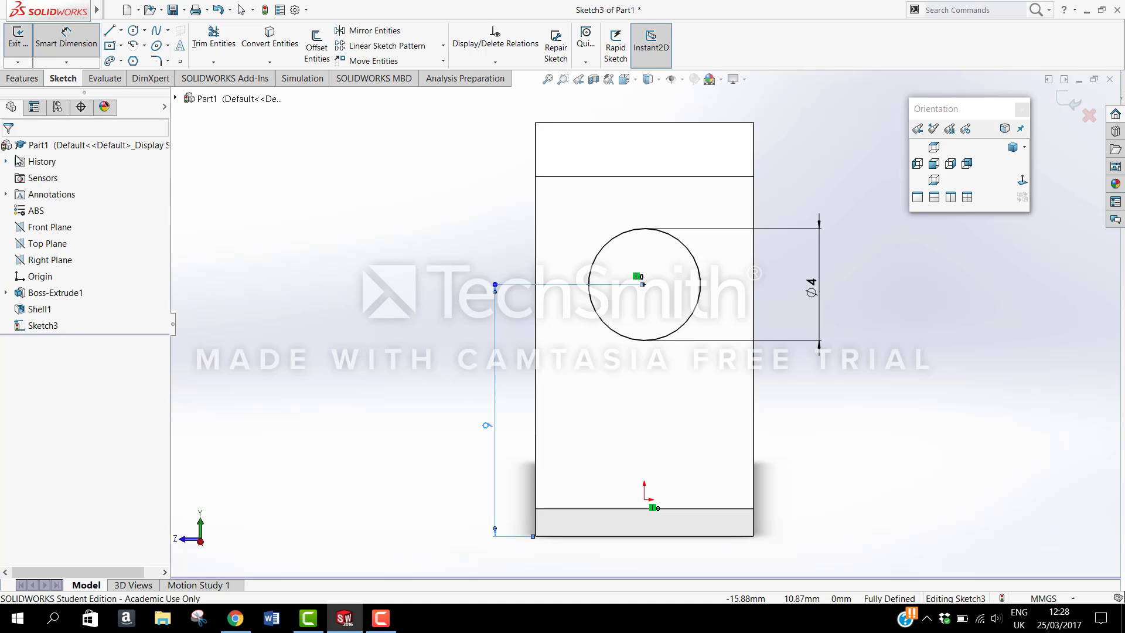
# Step: Cut the circle through the side wall with an Extruded Cut using the Up To Next end condition
pyautogui.click(28, 80)
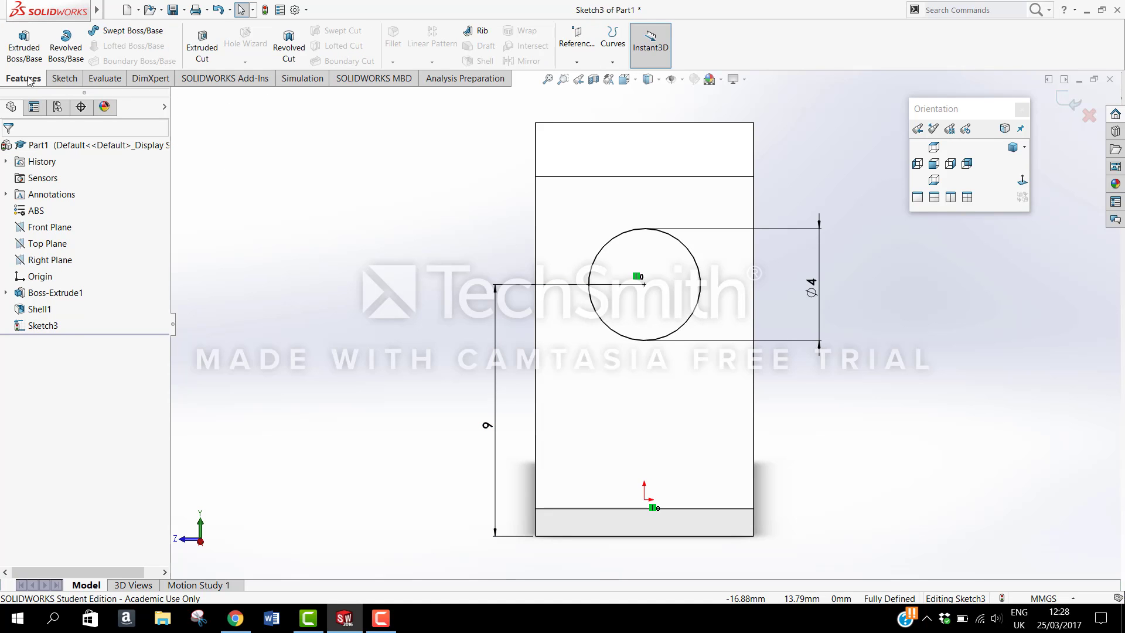
pyautogui.click(203, 53)
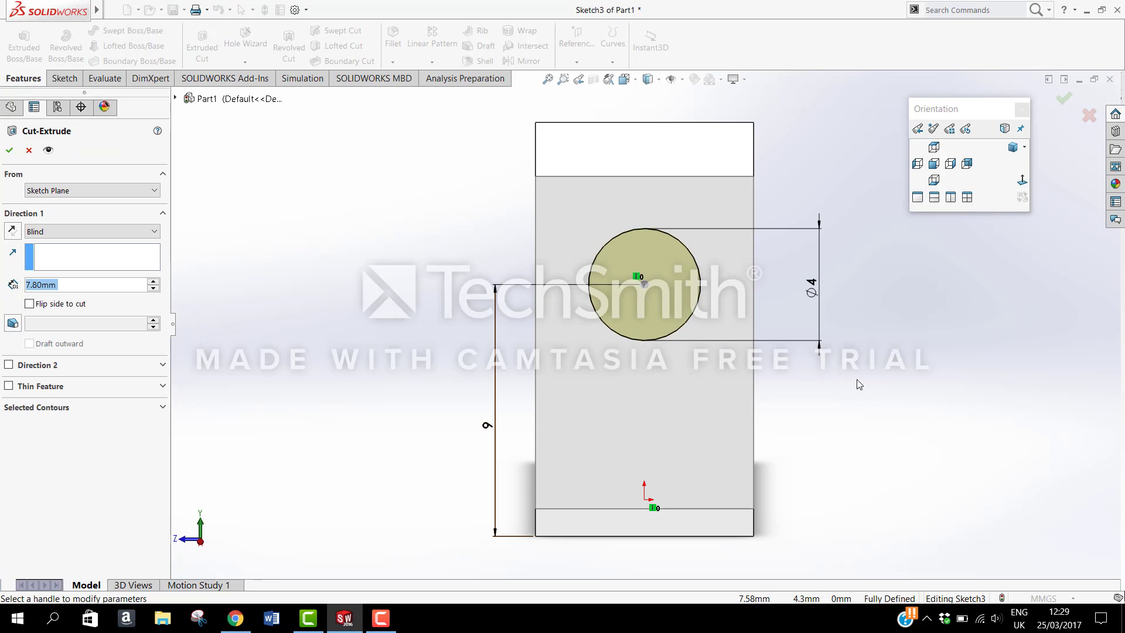
pyautogui.moveTo(808, 379); pyautogui.dragTo(794, 401, button='middle')
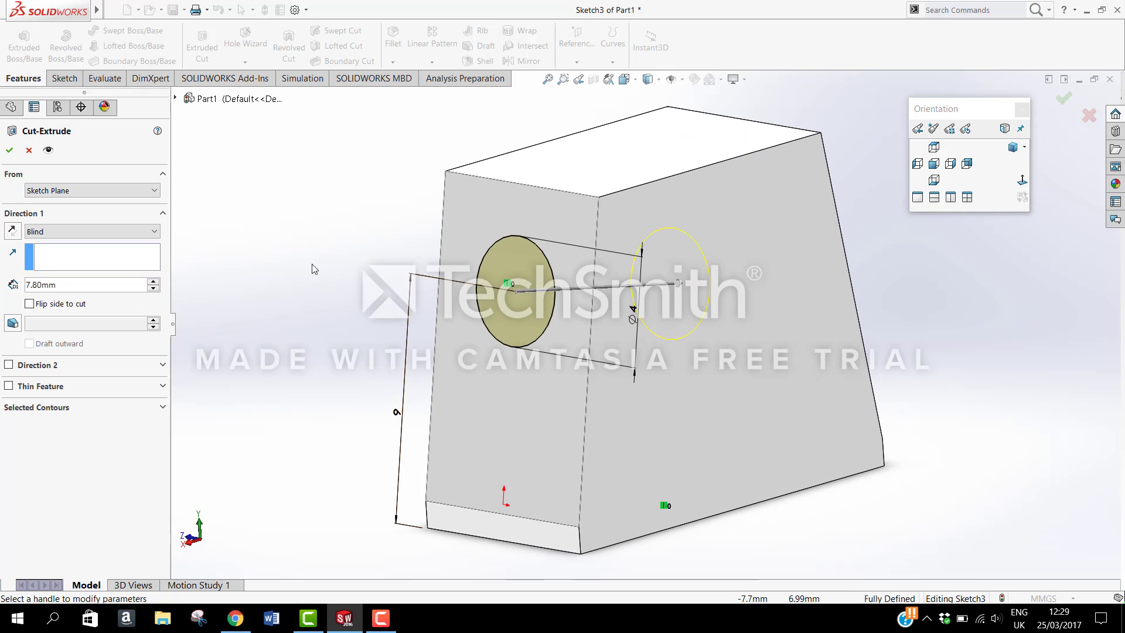
pyautogui.click(153, 232)
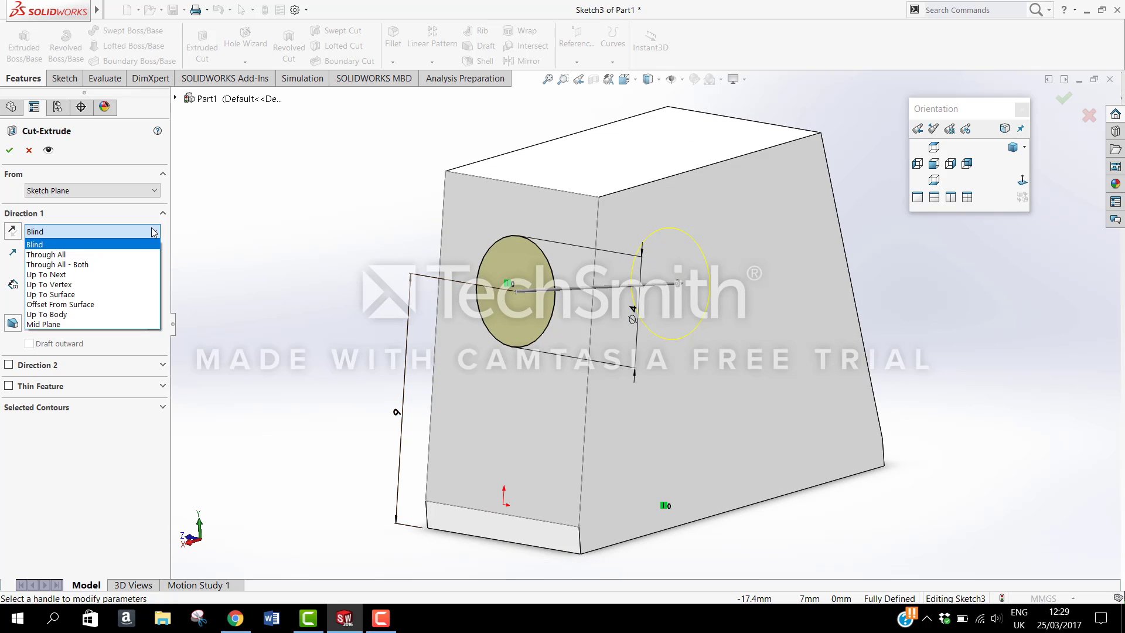
pyautogui.click(132, 284)
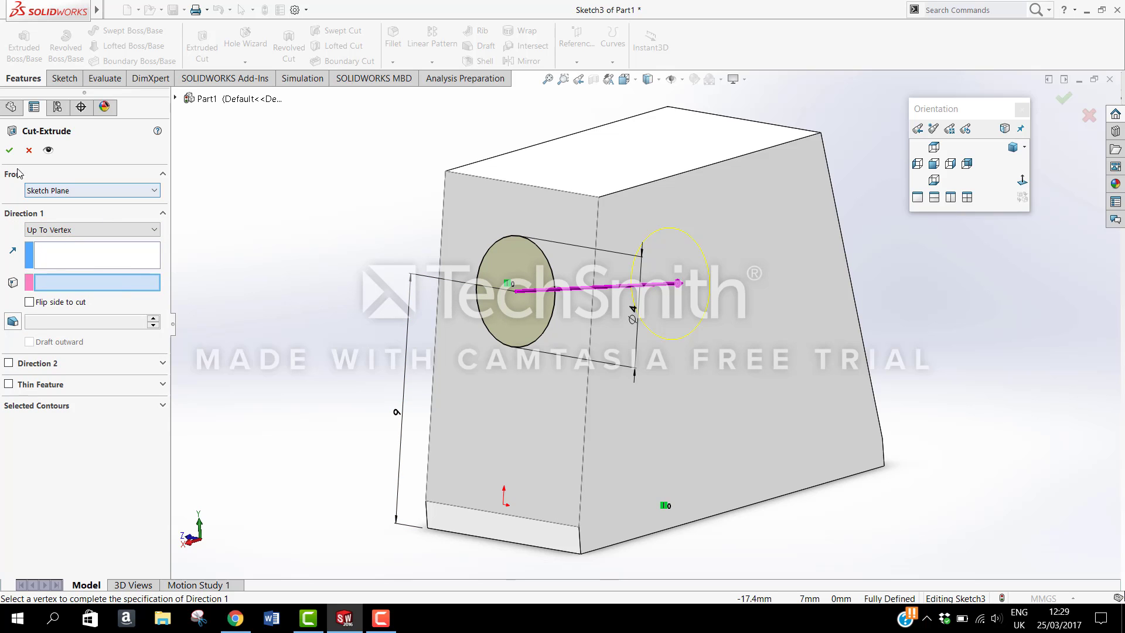
pyautogui.click(10, 150)
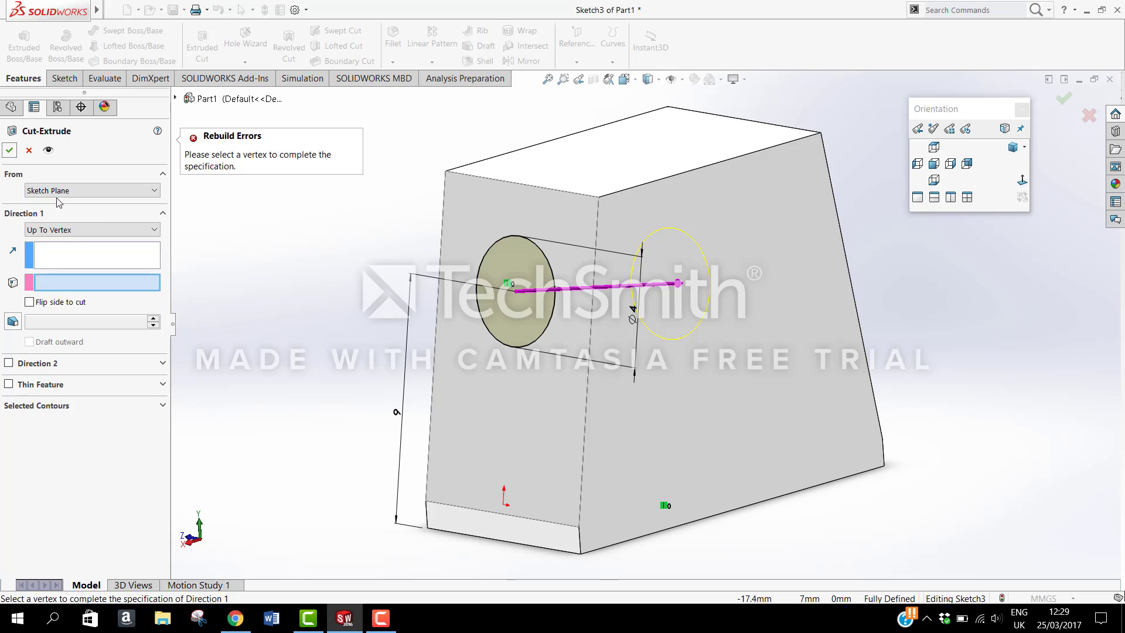
pyautogui.click(154, 230)
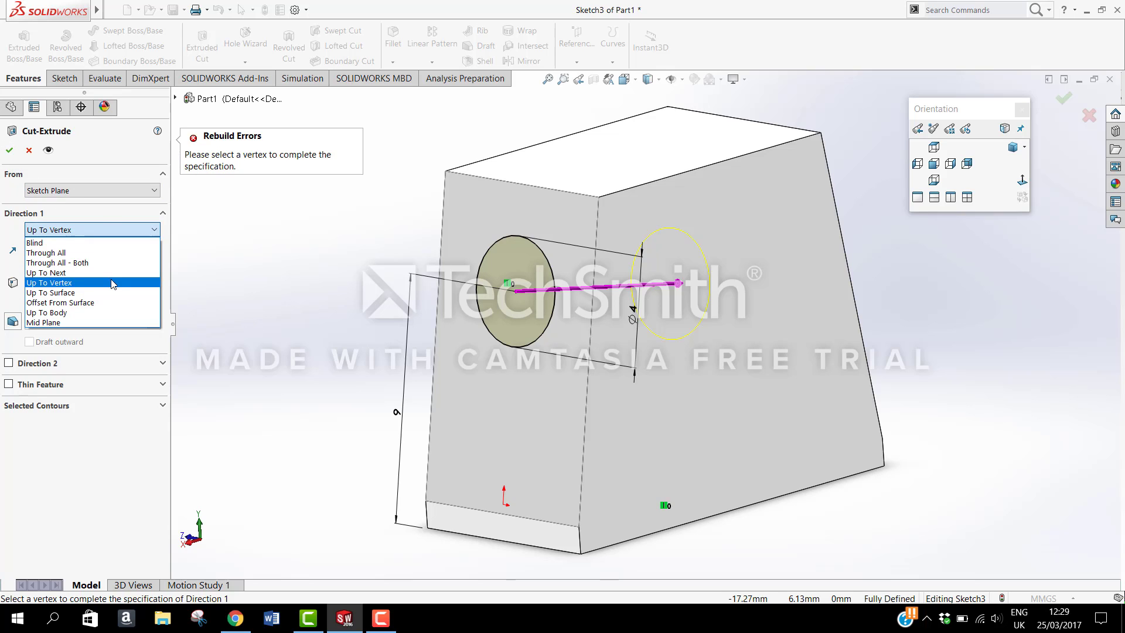
pyautogui.click(111, 273)
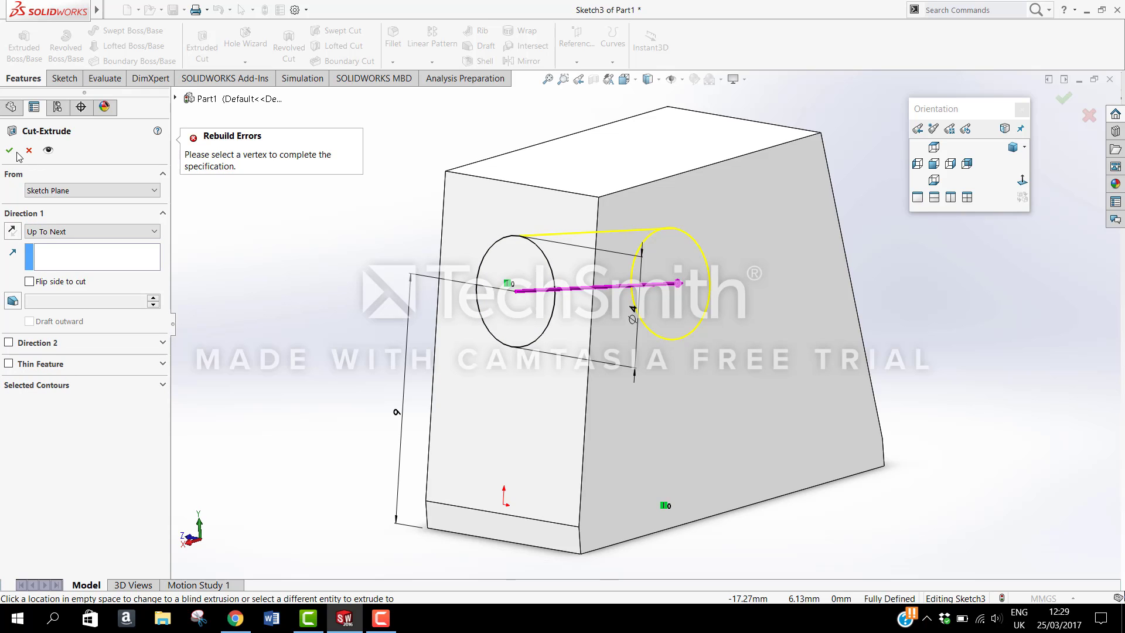
pyautogui.click(10, 150)
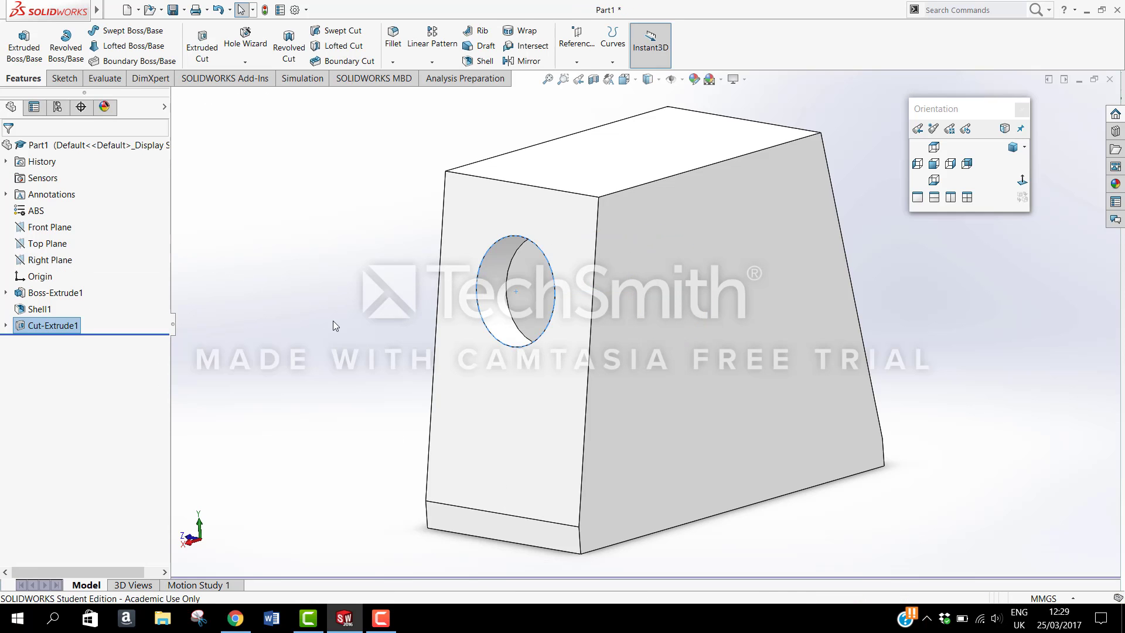
pyautogui.moveTo(333, 321); pyautogui.dragTo(562, 115, button='middle')
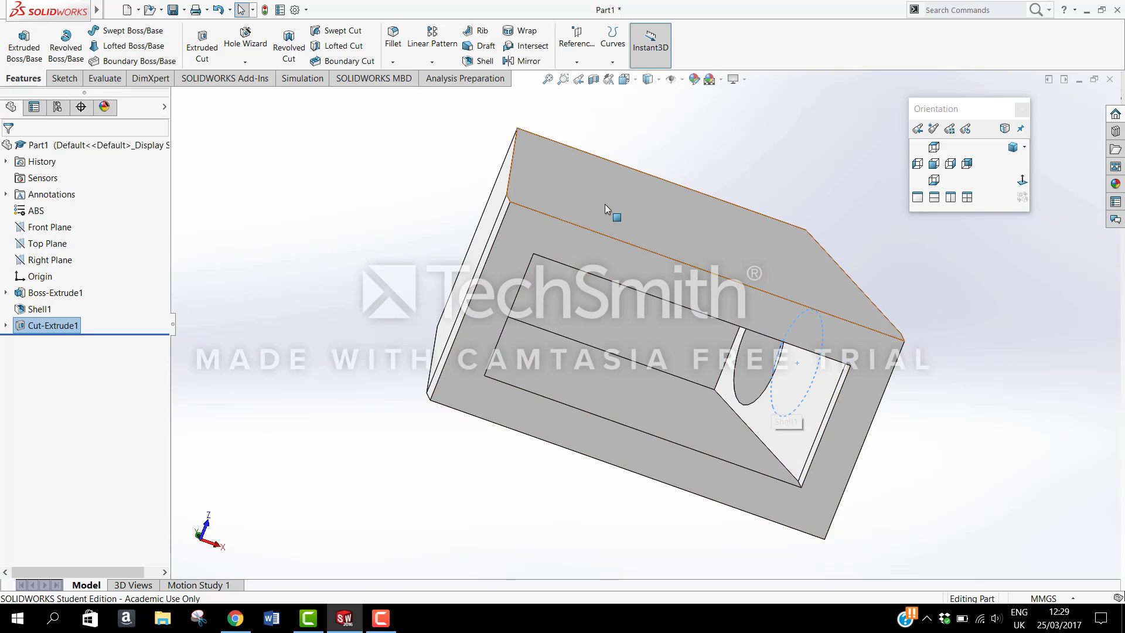
pyautogui.moveTo(636, 166); pyautogui.dragTo(626, 290, button='middle')
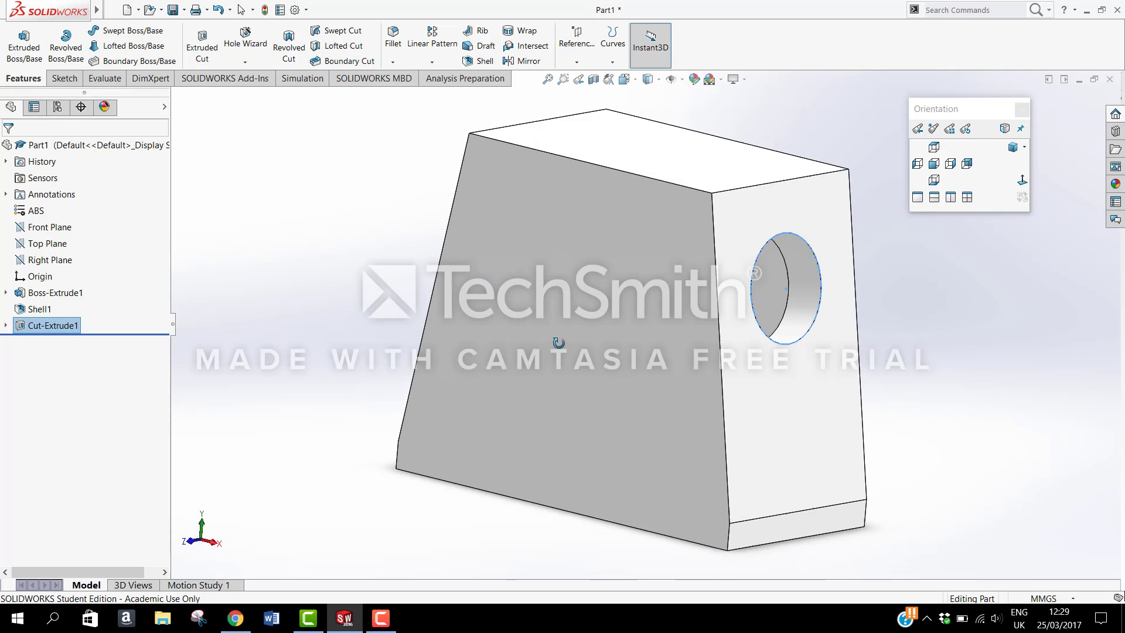
pyautogui.click(1013, 148)
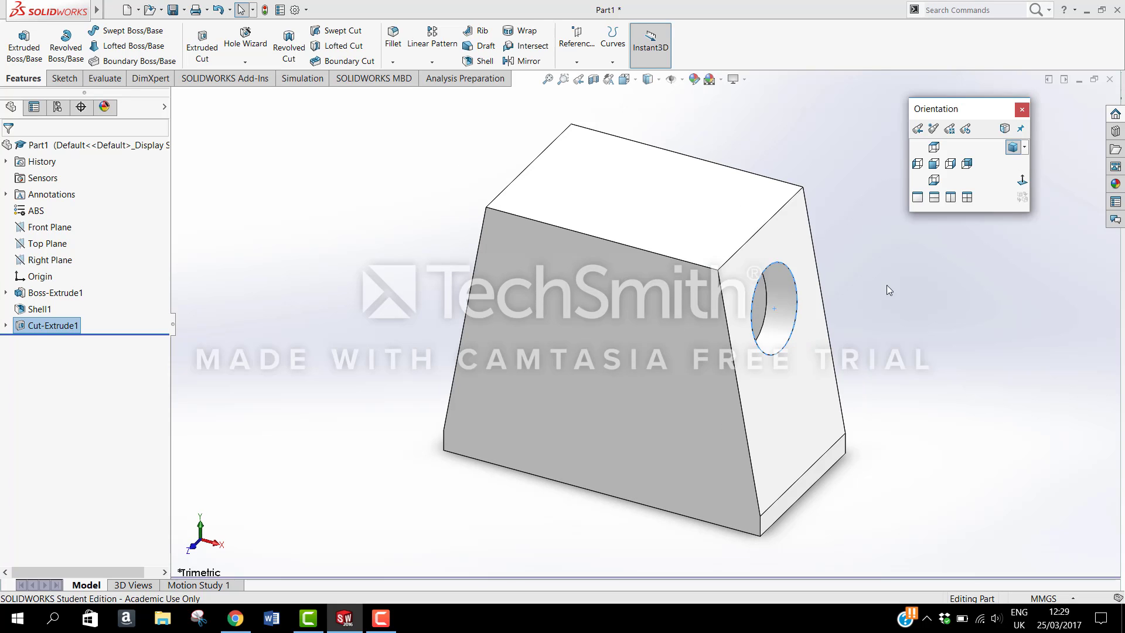
# Step: Mirror the arm hole cut about the Right Plane onto the body's opposite sloped side
pyautogui.click(793, 316)
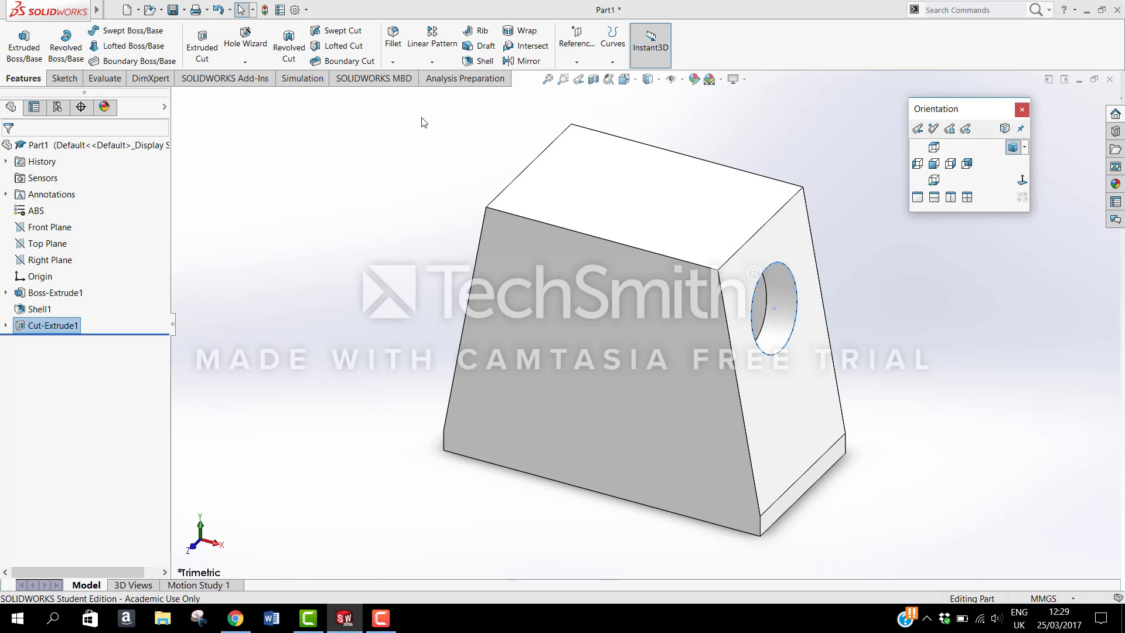
pyautogui.click(525, 61)
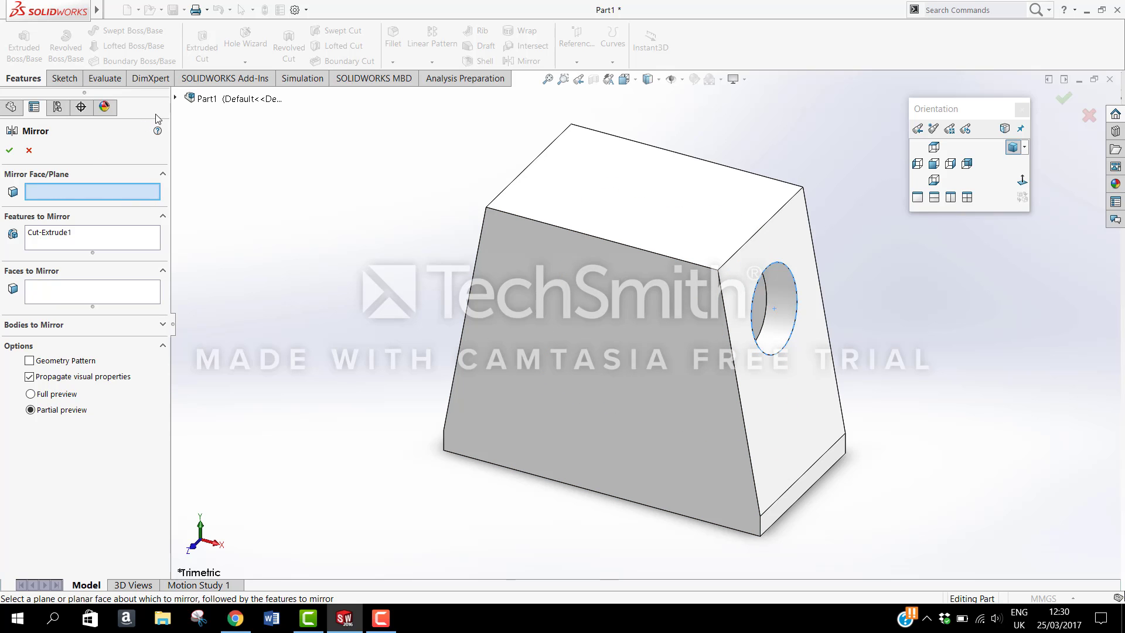
pyautogui.click(175, 99)
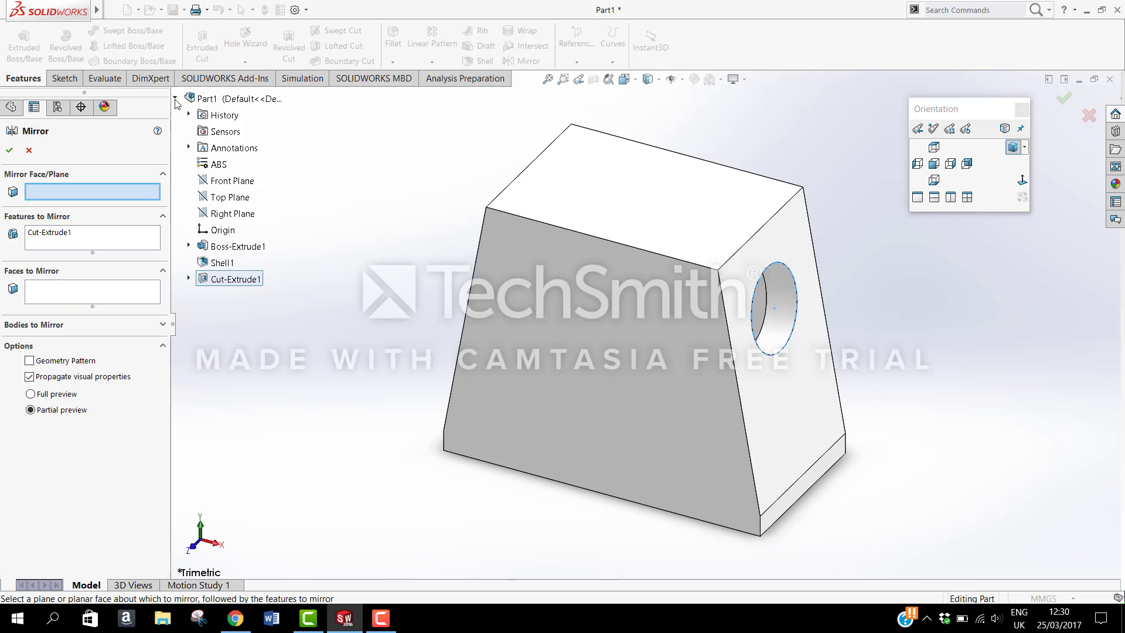
pyautogui.click(219, 215)
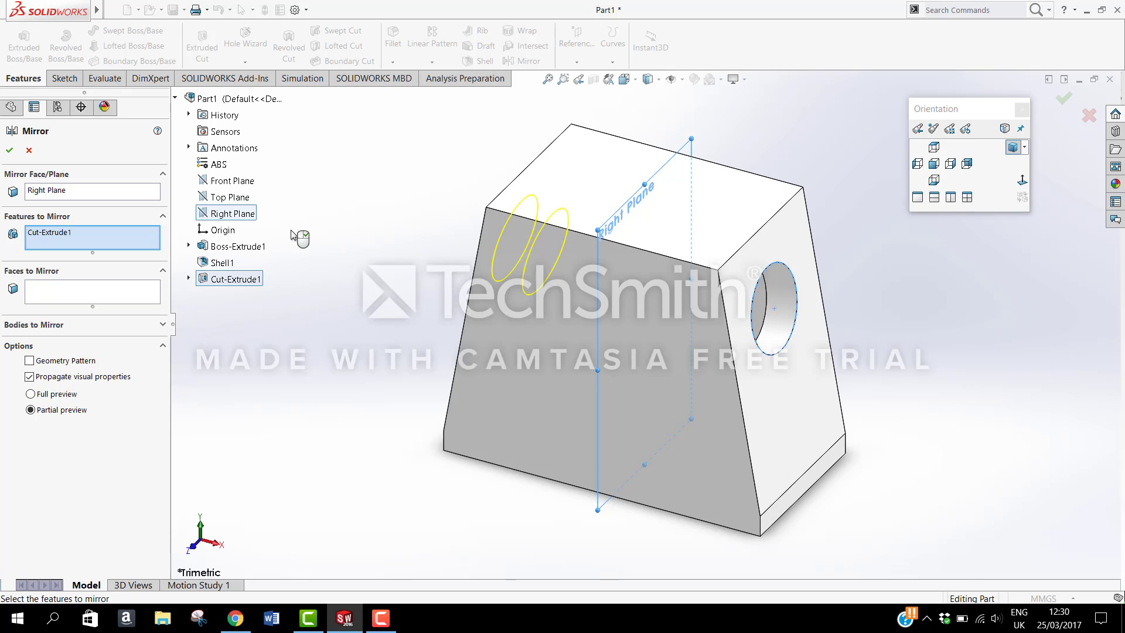
pyautogui.click(10, 151)
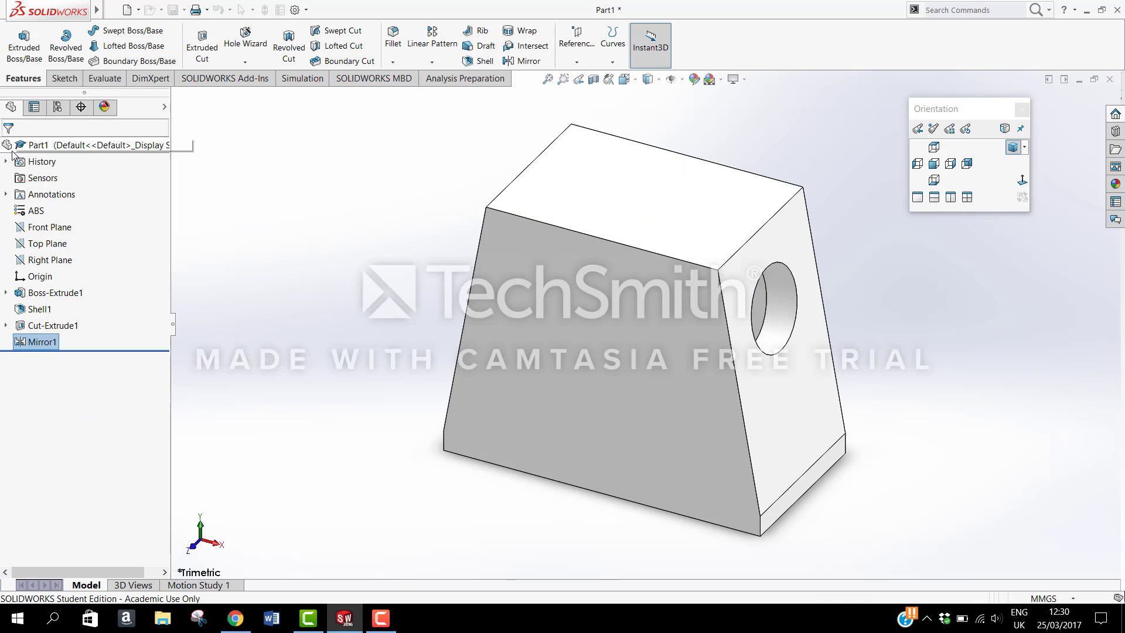
pyautogui.moveTo(365, 502)
pyautogui.mouseDown(button='middle')
pyautogui.moveTo(407, 495)
pyautogui.moveTo(483, 520)
pyautogui.moveTo(536, 560)
pyautogui.moveTo(475, 540)
pyautogui.moveTo(395, 473)
pyautogui.moveTo(344, 487)
pyautogui.moveTo(368, 497)
pyautogui.mouseUp(button='middle')
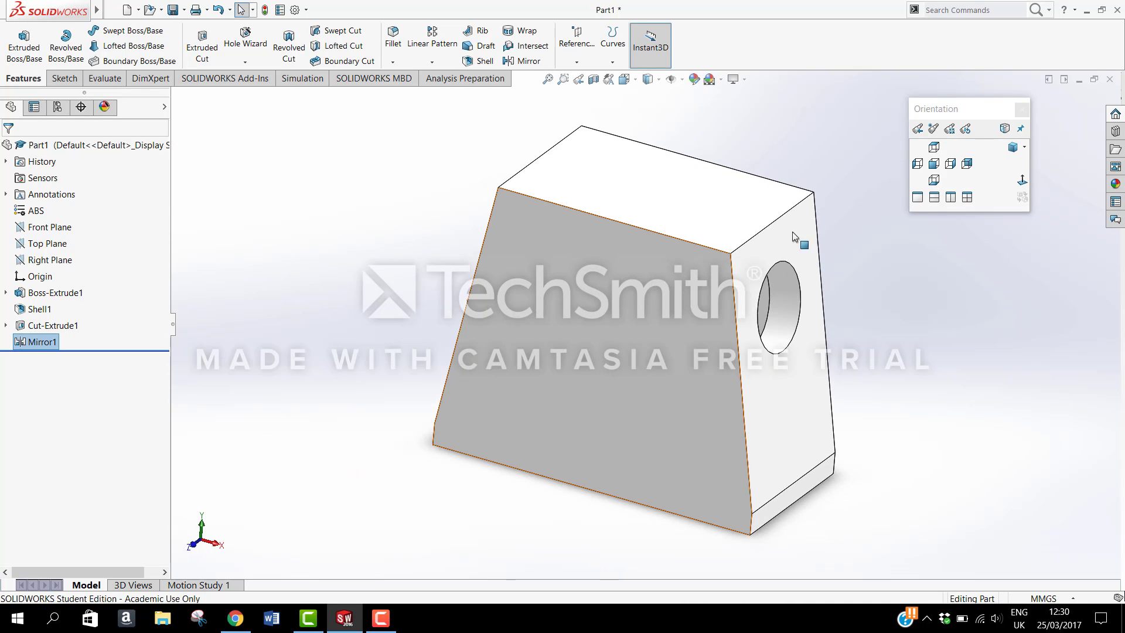
pyautogui.click(1012, 147)
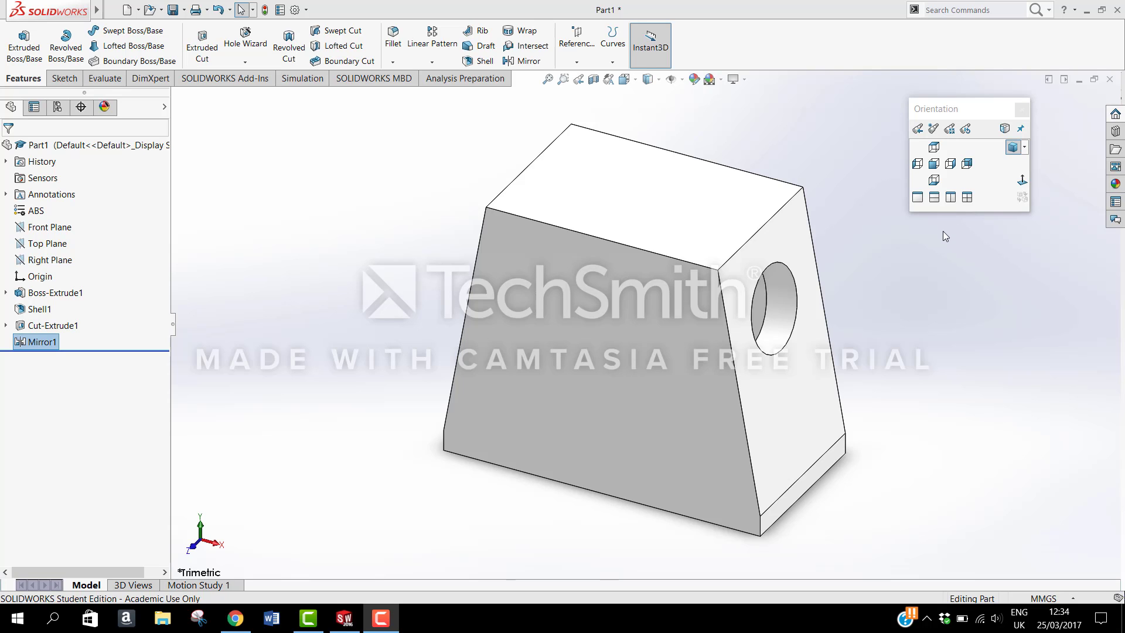
# Step: Sketch a circle of about 2.39 mm radius on the body's top face, centred on the origin
pyautogui.click(65, 78)
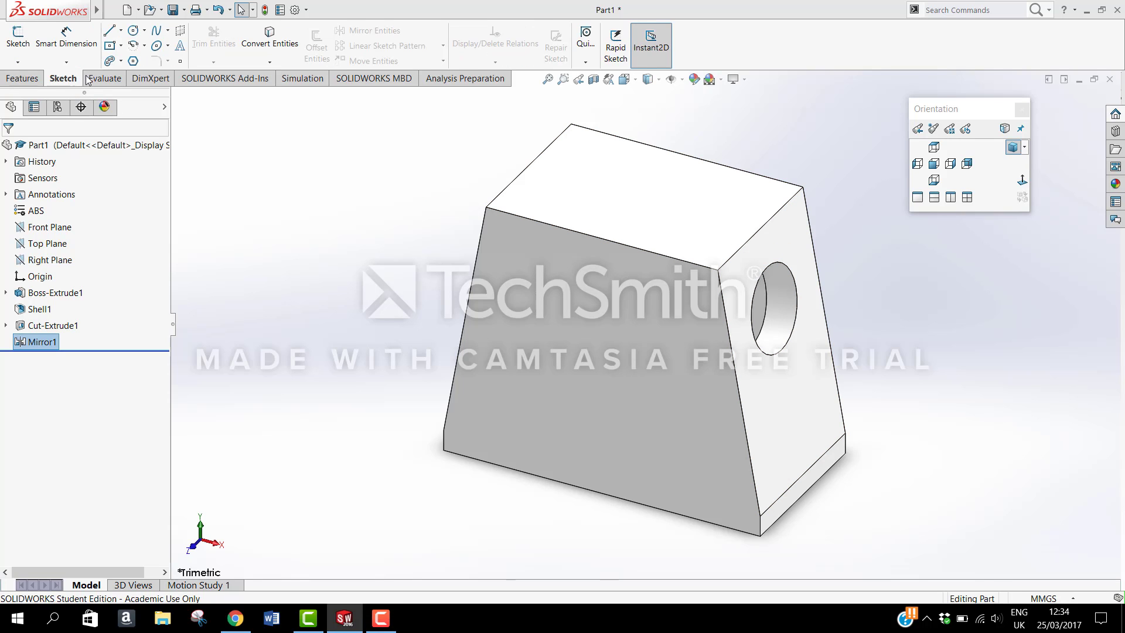
pyautogui.click(133, 32)
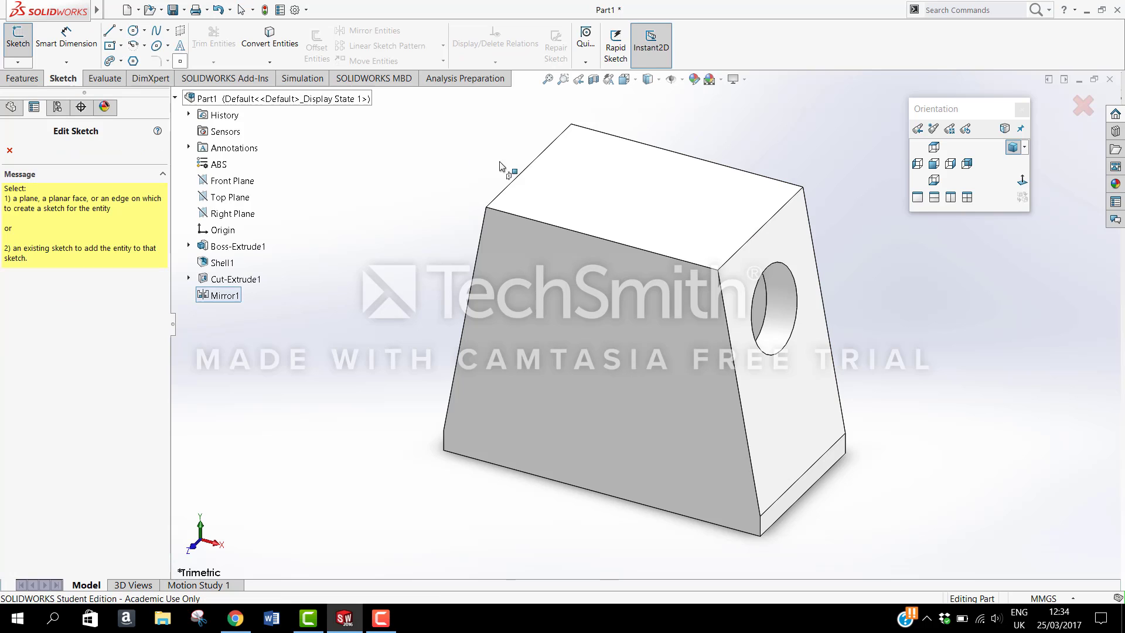
pyautogui.click(619, 187)
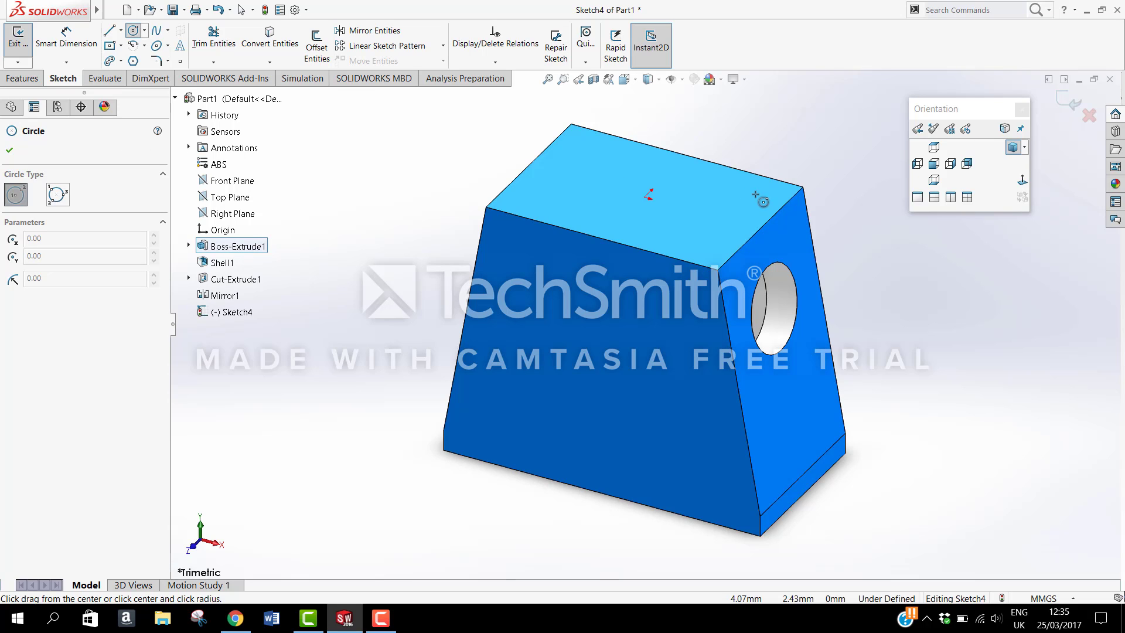
pyautogui.click(935, 147)
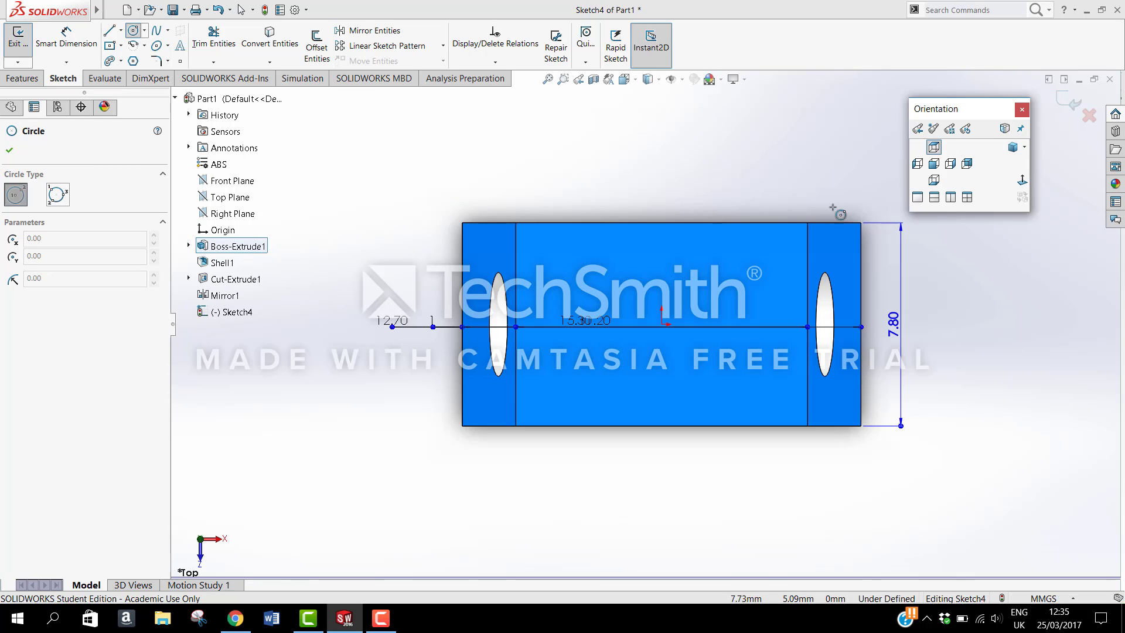
pyautogui.scroll(-3, 704, 302)
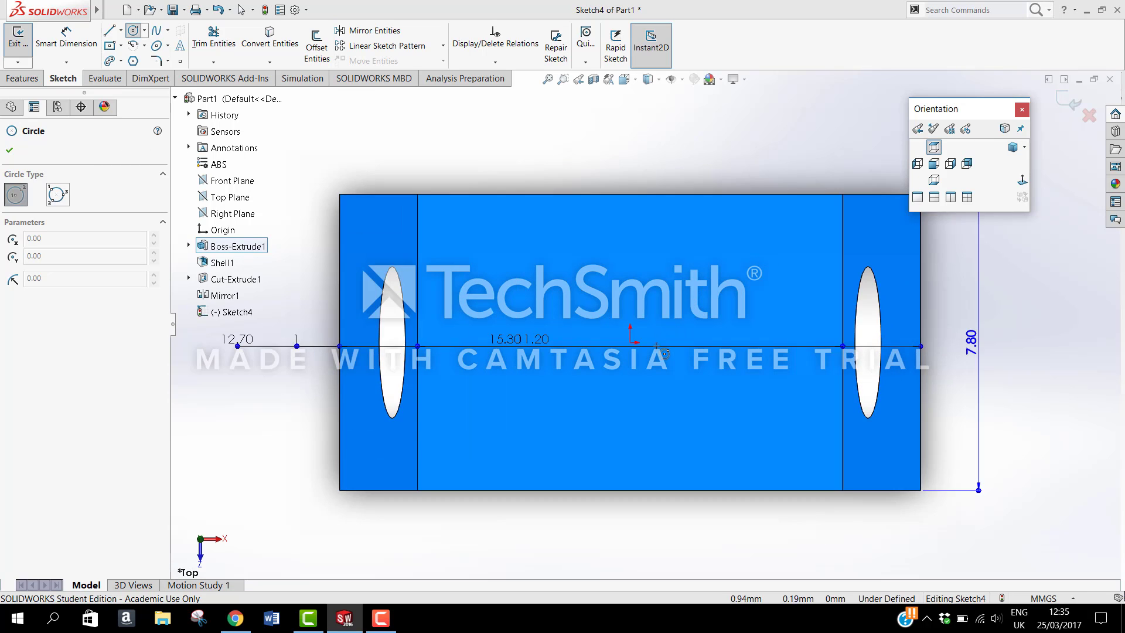
pyautogui.click(630, 342)
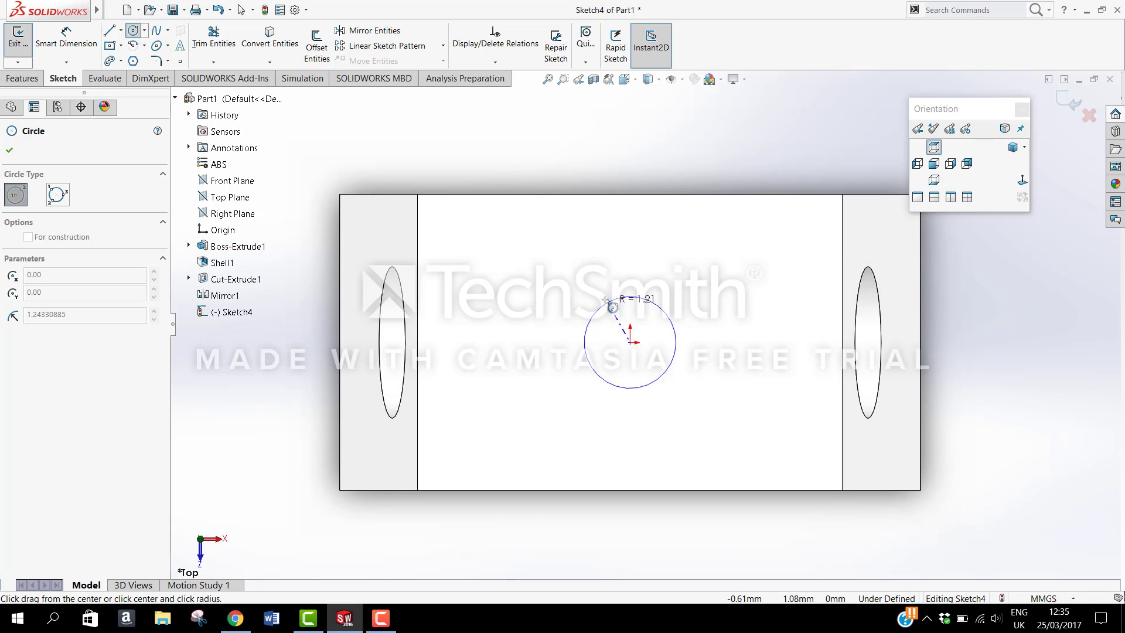
pyautogui.click(605, 256)
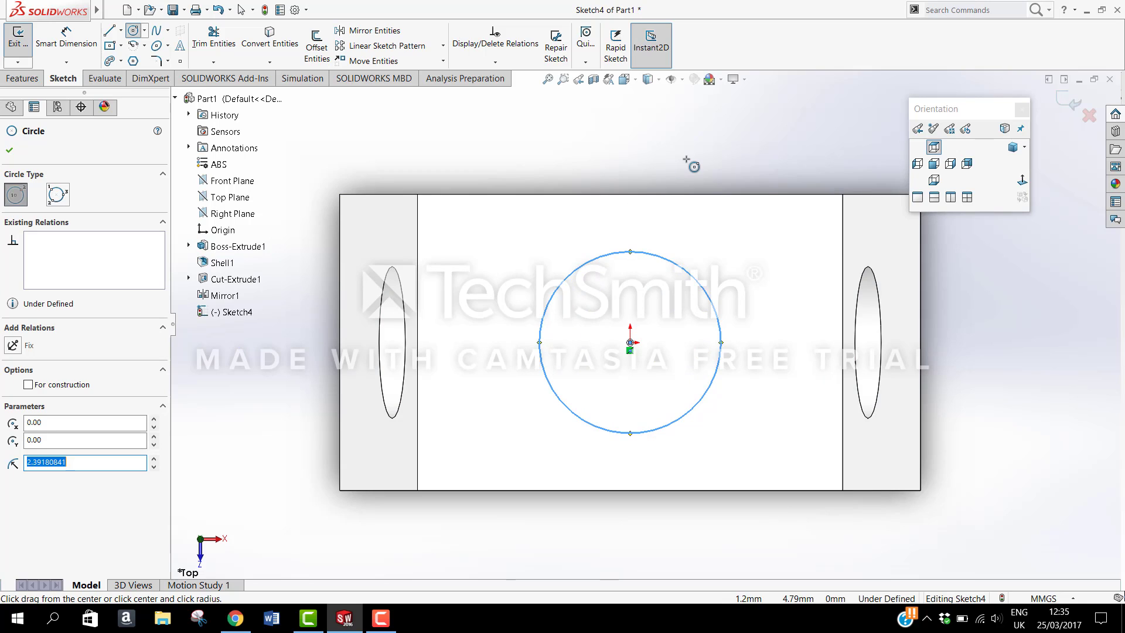
# Step: Dimension the top-face circle's diameter as 4.8 mm and finish dimensioning
pyautogui.moveTo(687, 159); pyautogui.dragTo(686, 121, button='right')
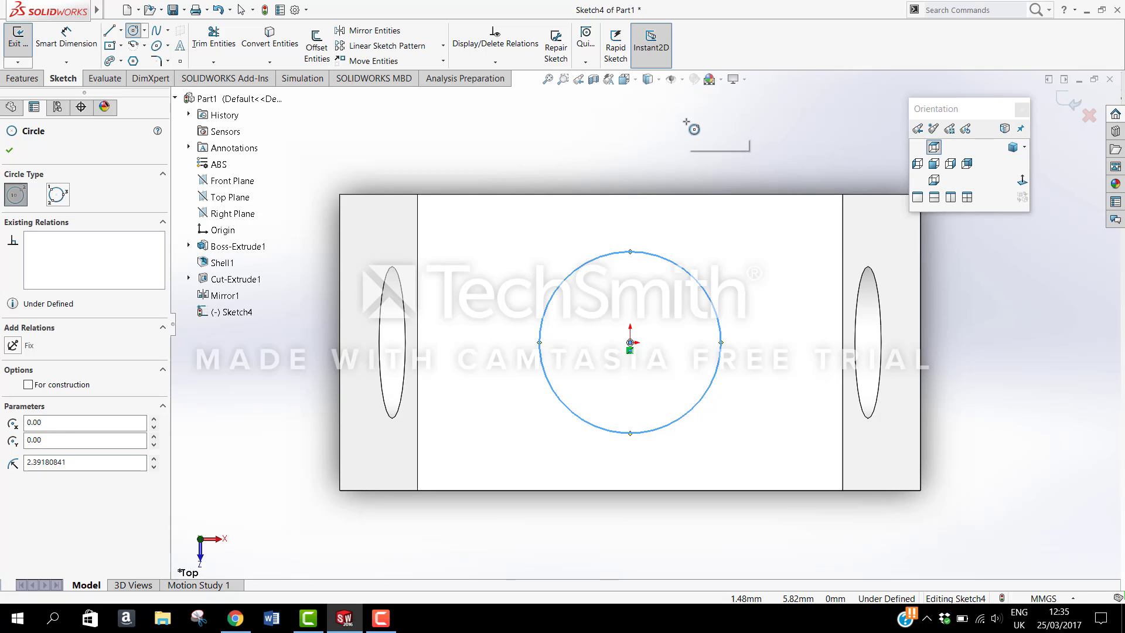
pyautogui.moveTo(684, 172); pyautogui.dragTo(686, 126, button='right')
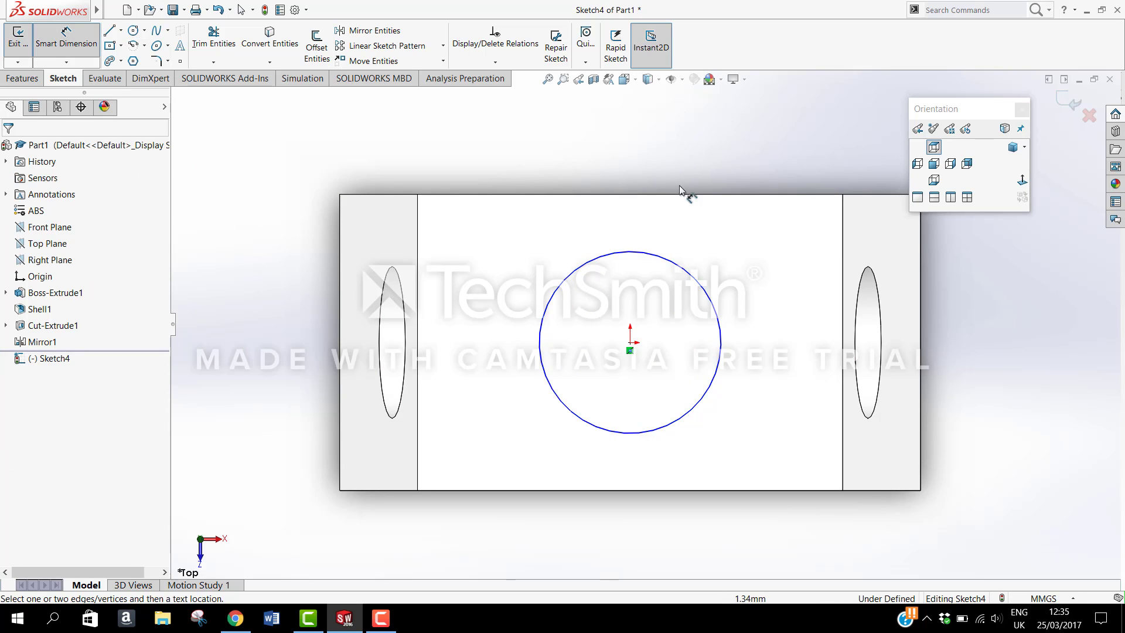
pyautogui.click(644, 252)
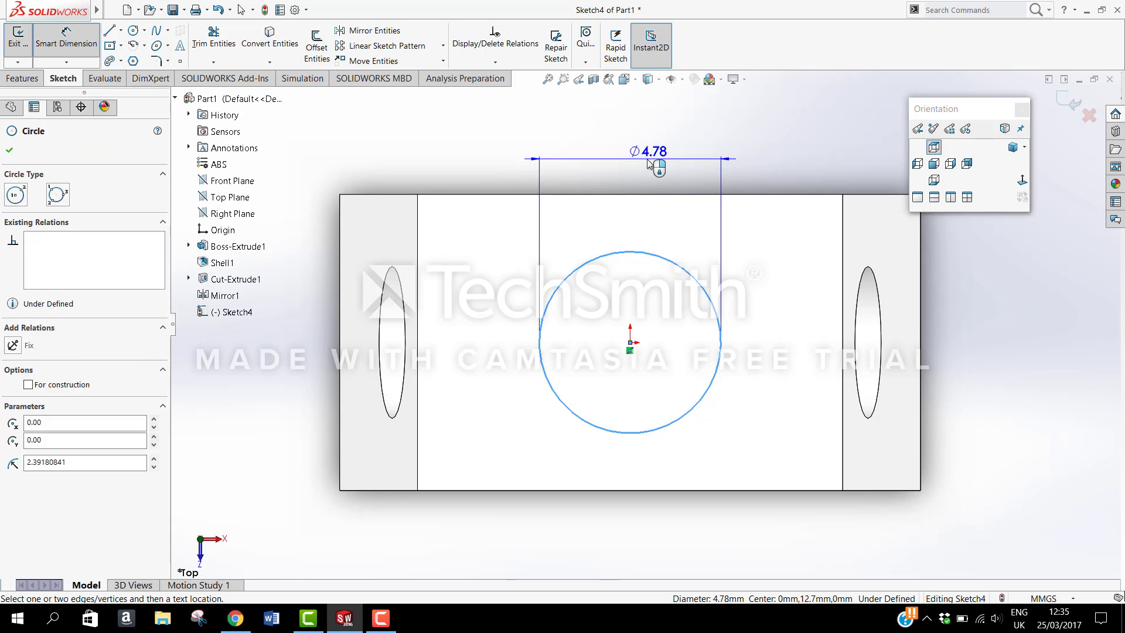
pyautogui.click(647, 159)
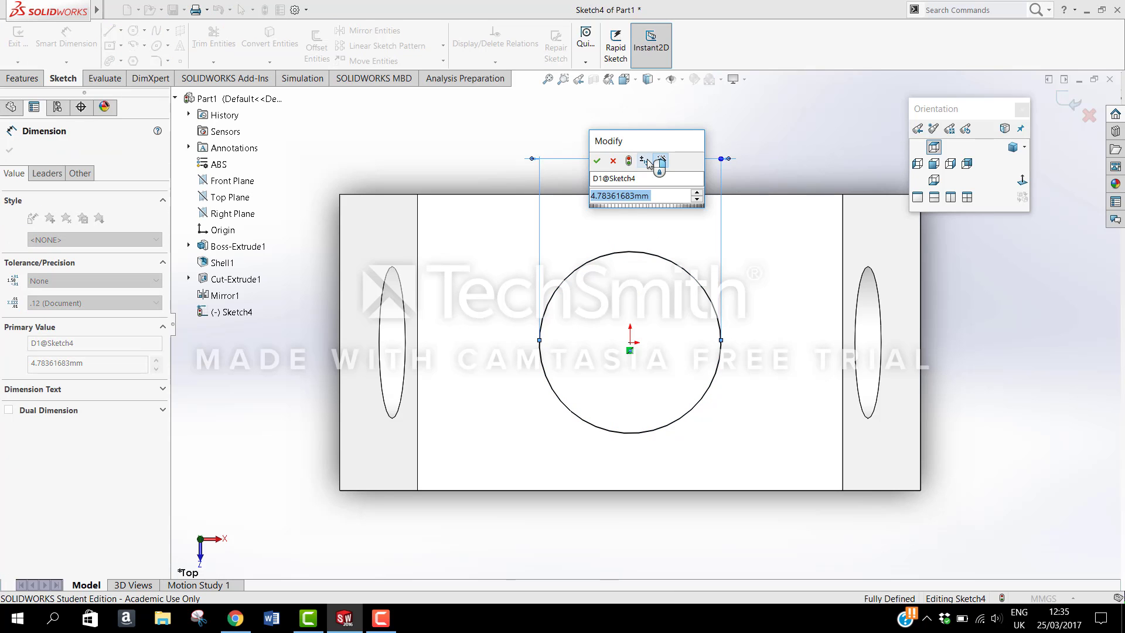
pyautogui.write('4.8')
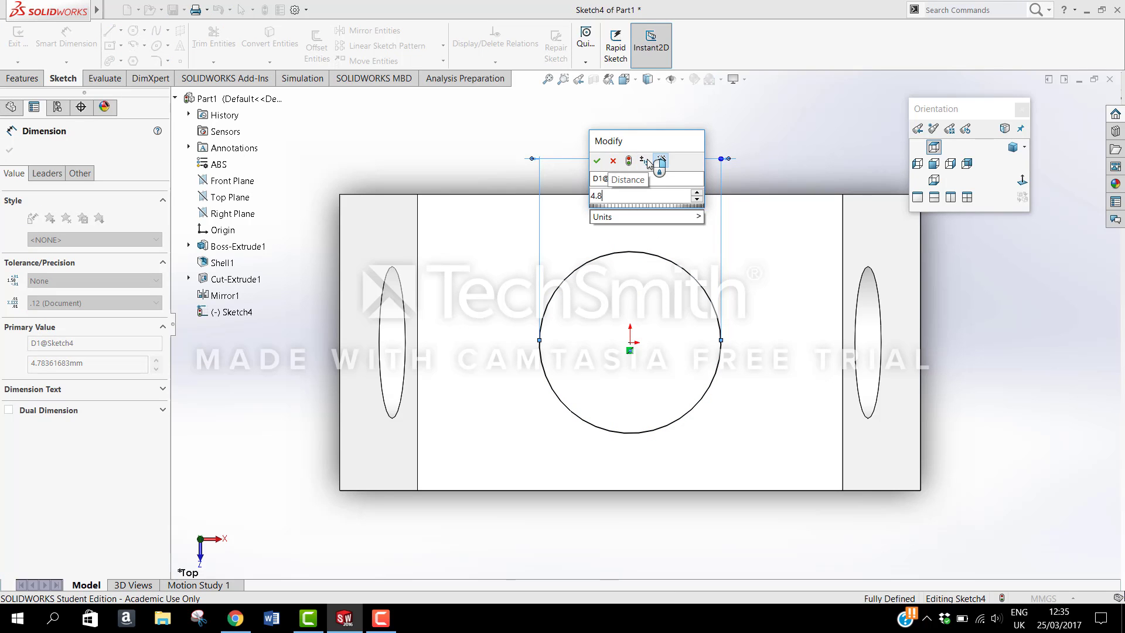
pyautogui.press('Return')
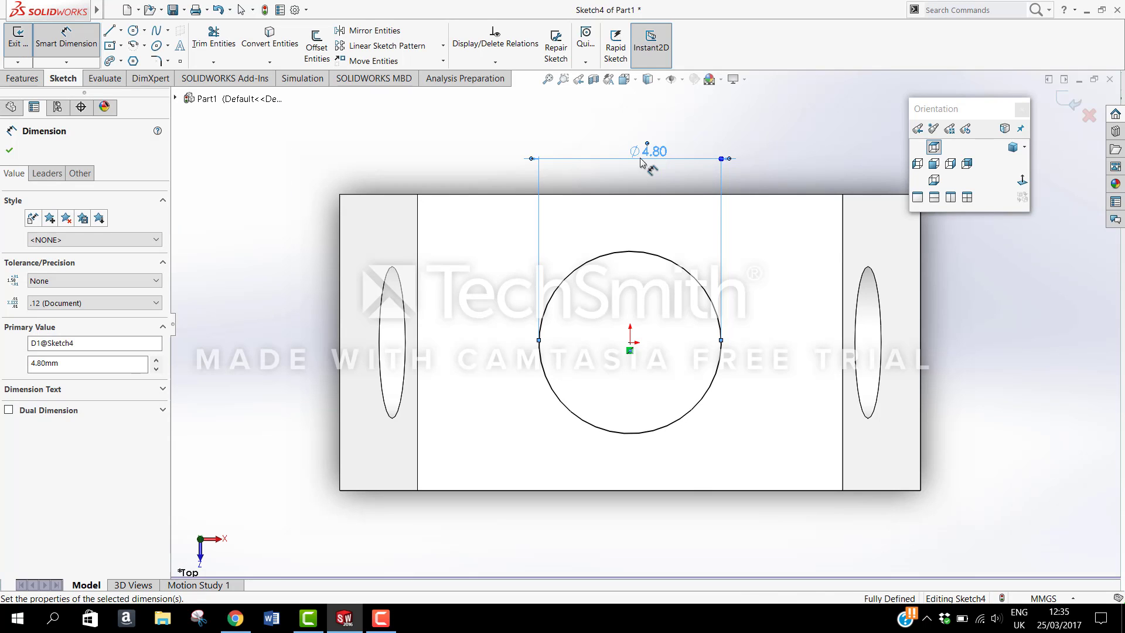
pyautogui.click(16, 150)
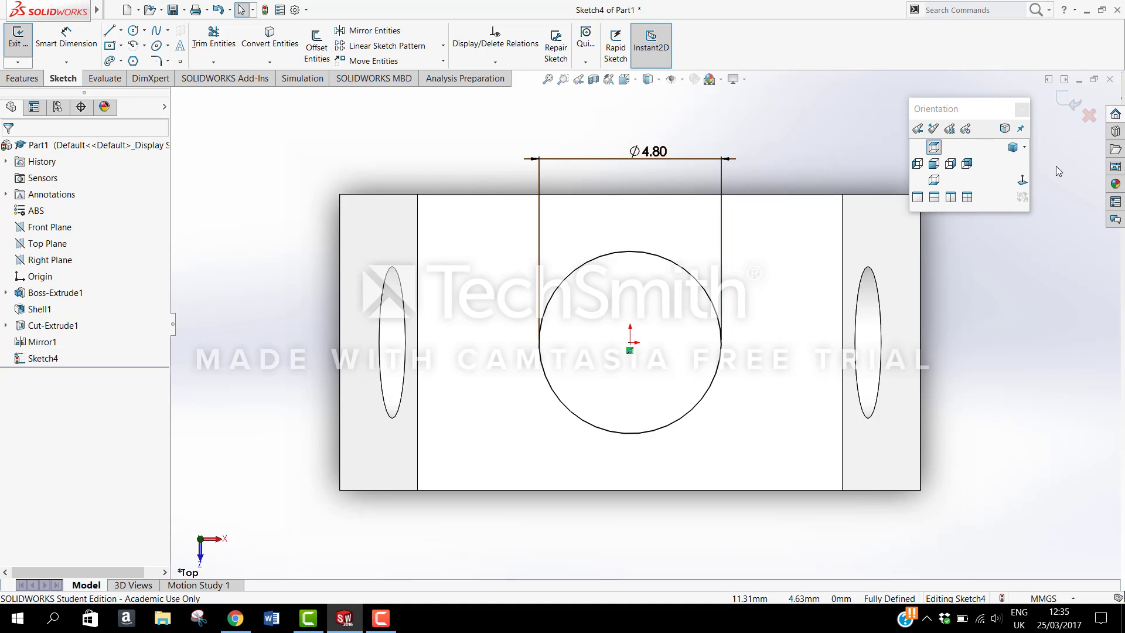
# Step: Extrude the circle upward as a 5.5 mm blind boss merged with the body to form the neck
pyautogui.click(1013, 147)
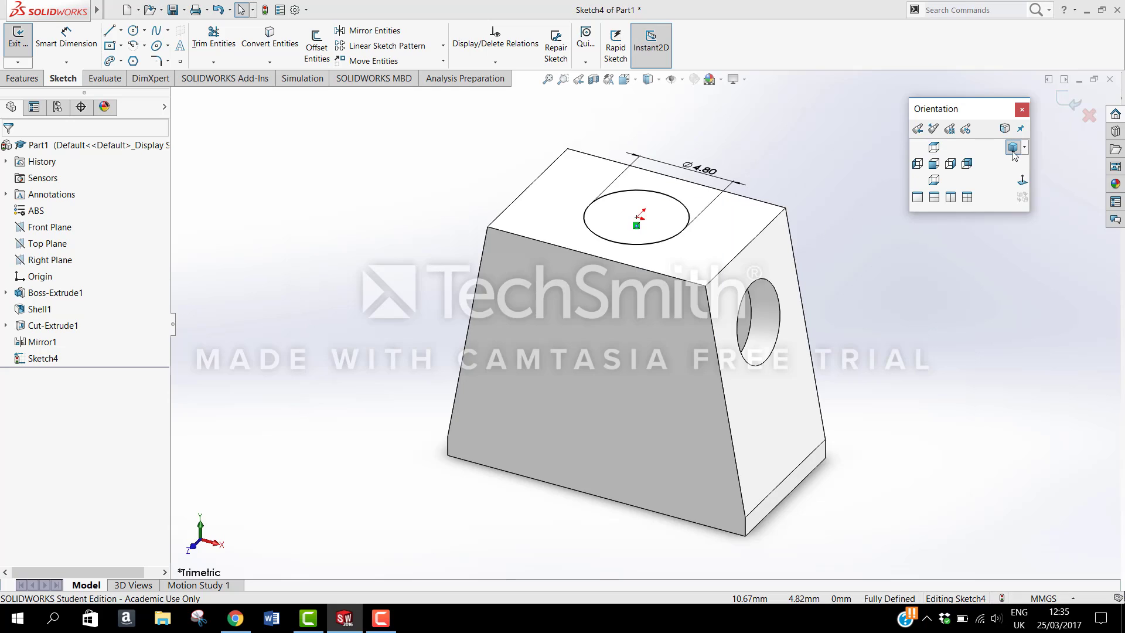
pyautogui.click(22, 78)
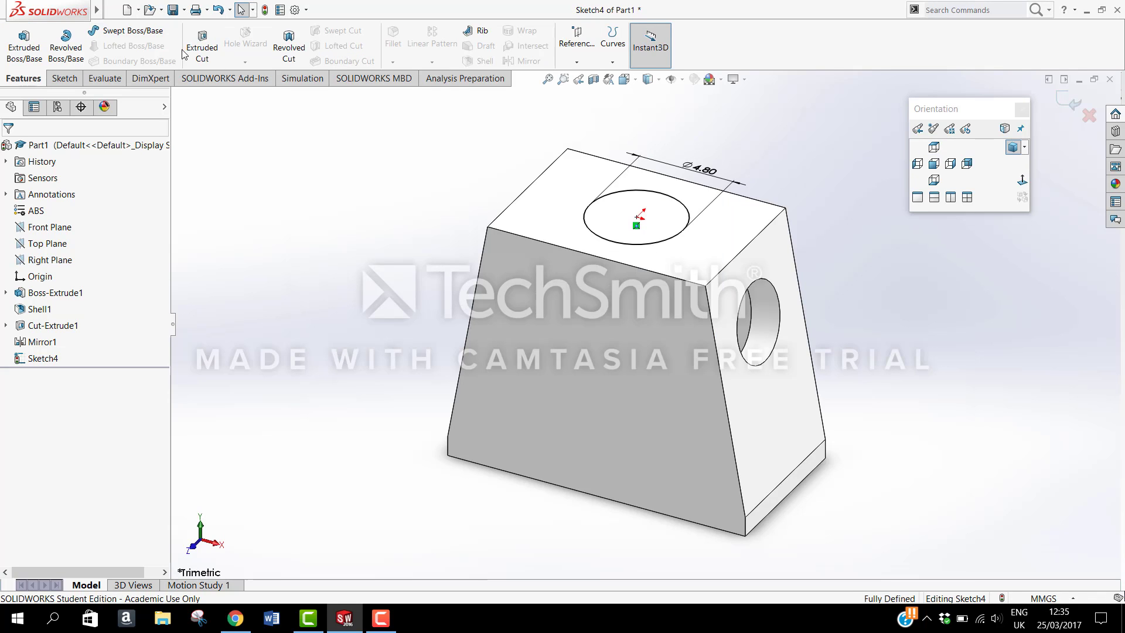
pyautogui.click(31, 49)
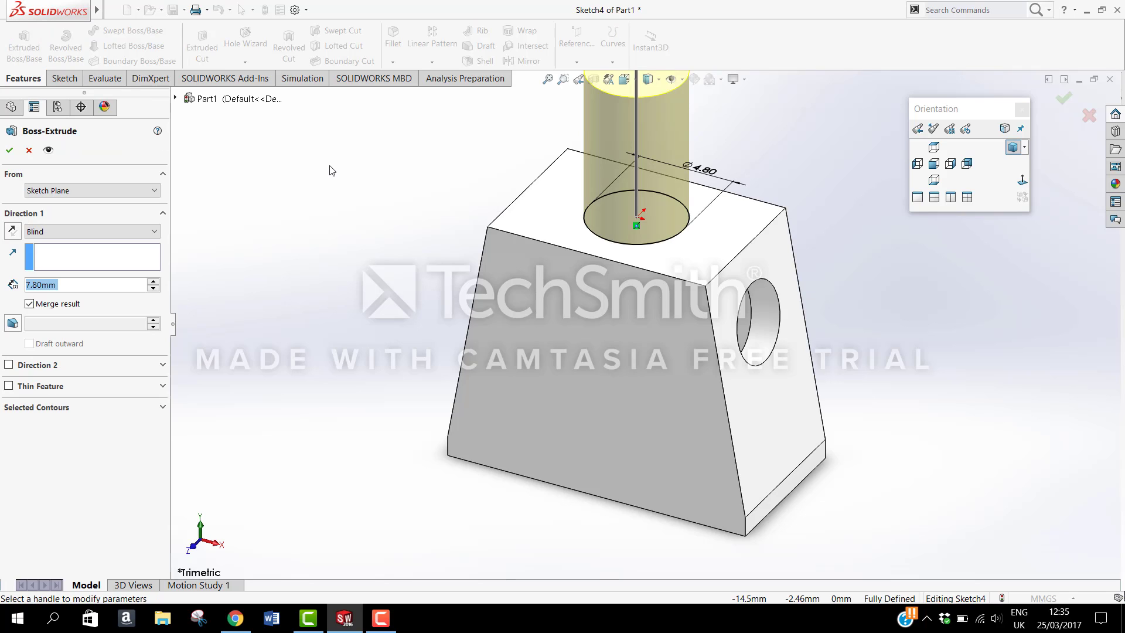
pyautogui.write('5.5')
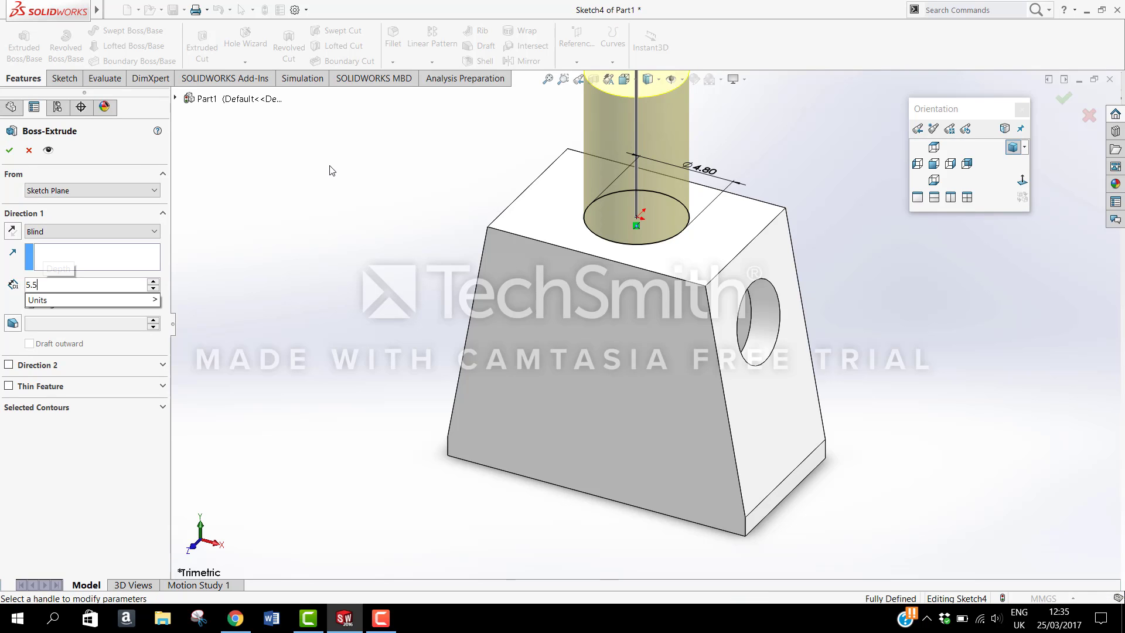
pyautogui.press('Return')
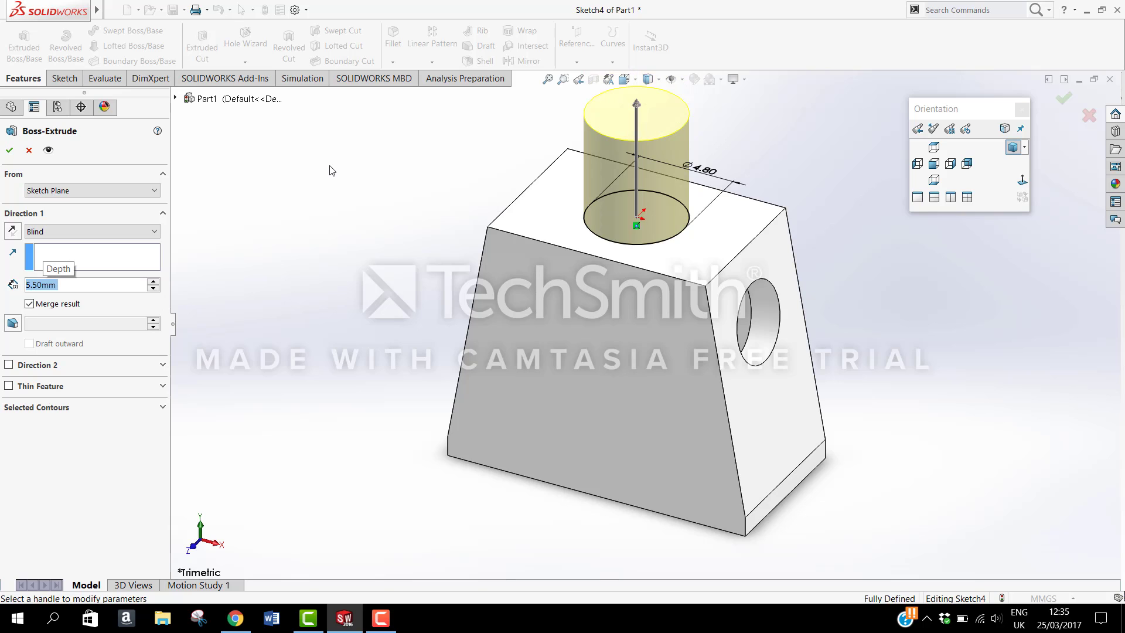
pyautogui.click(10, 150)
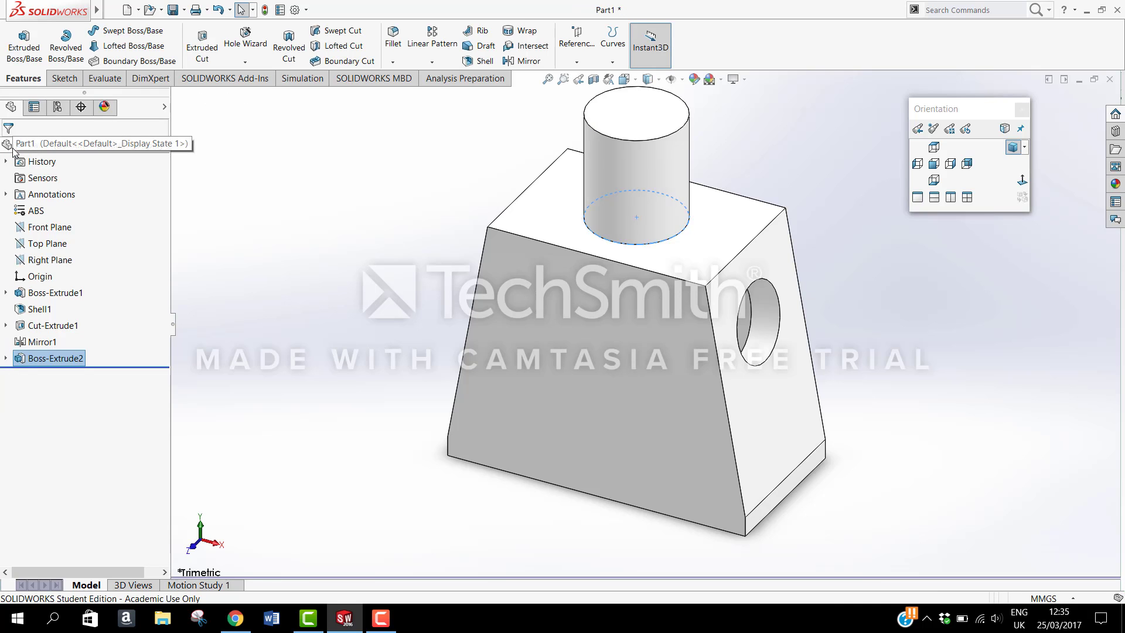
pyautogui.press('f')
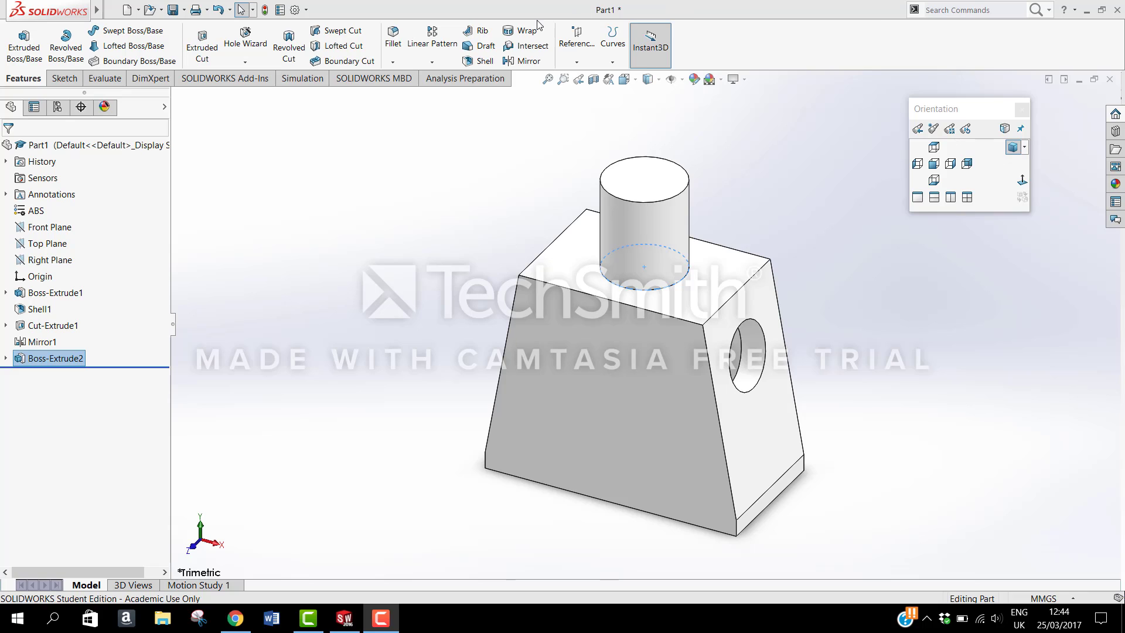
# Step: Fillet the body's four sloped corner edges with a 1 mm radius, using the full preview
pyautogui.click(393, 46)
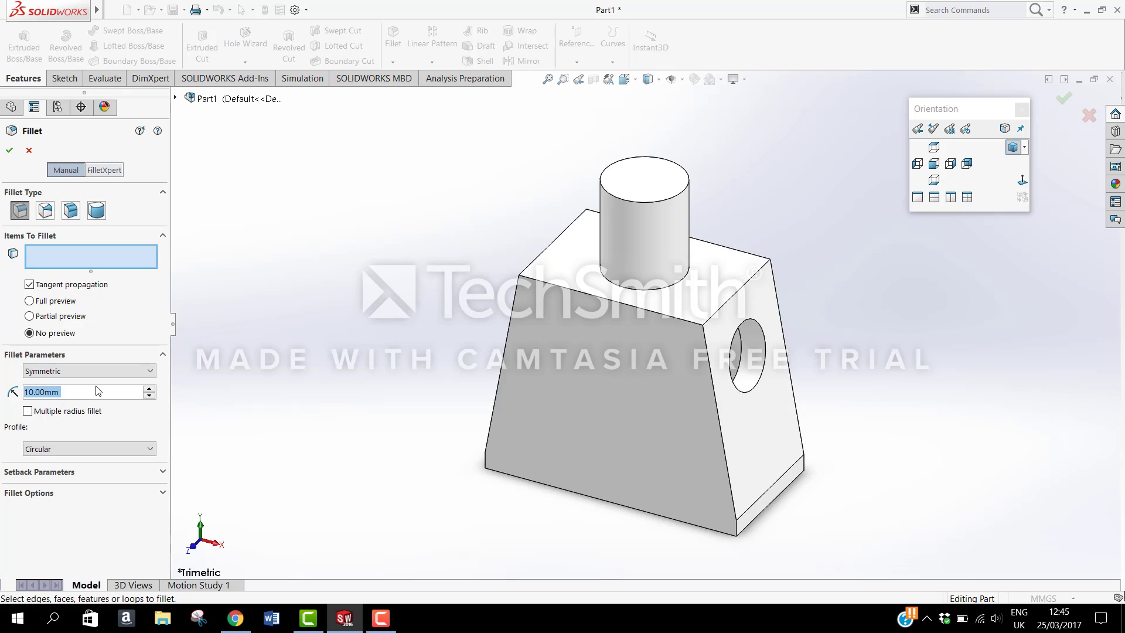
pyautogui.write('1')
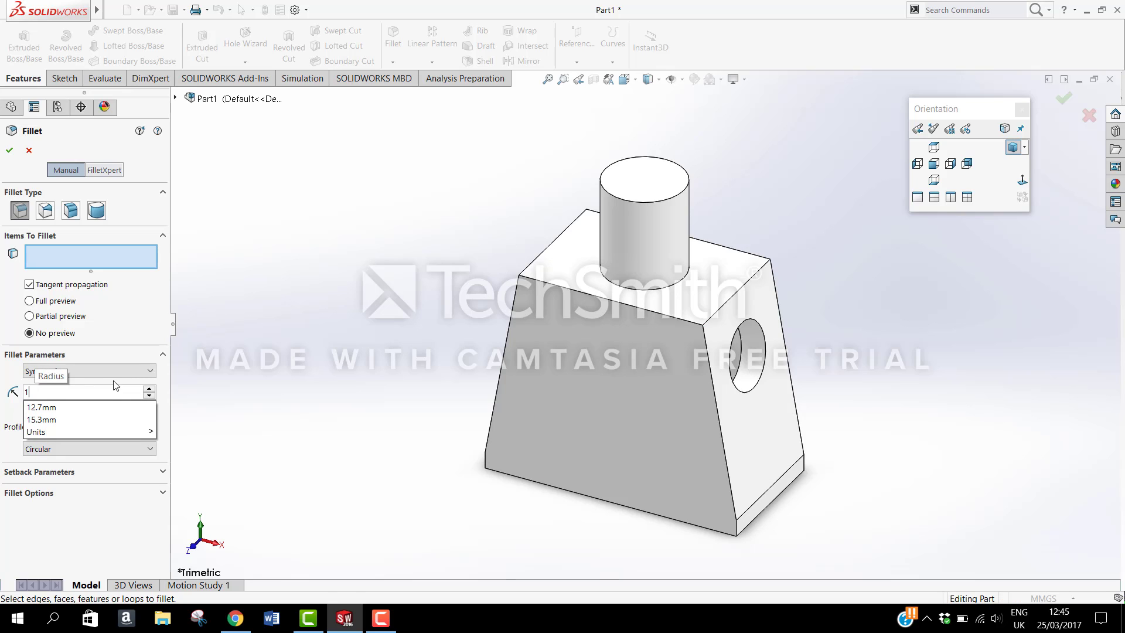
pyautogui.click(195, 446)
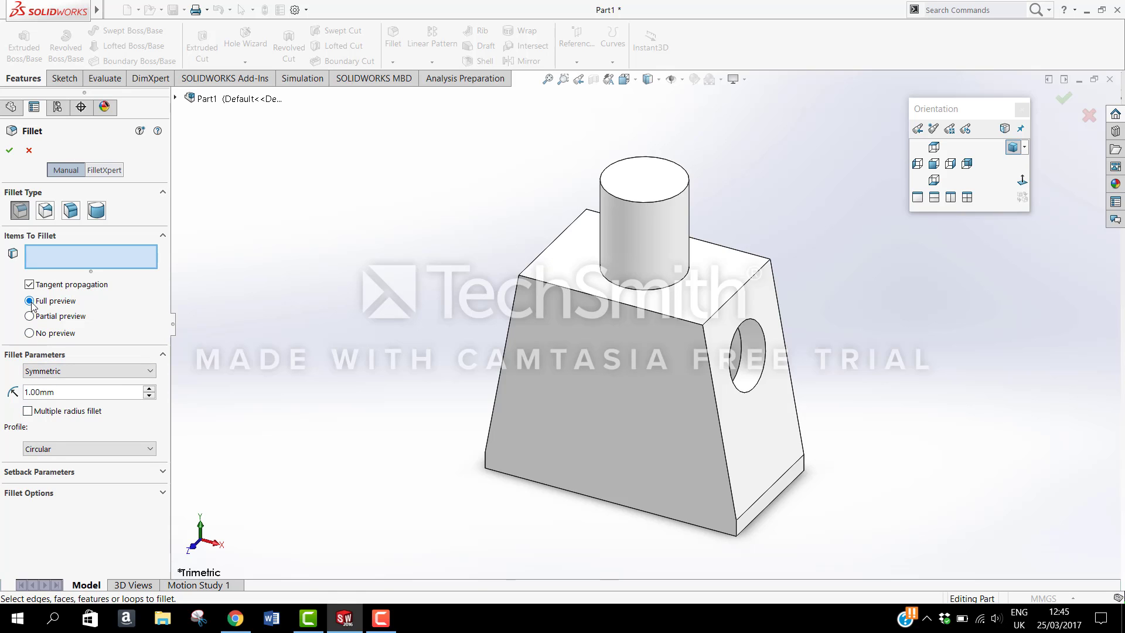
pyautogui.click(720, 417)
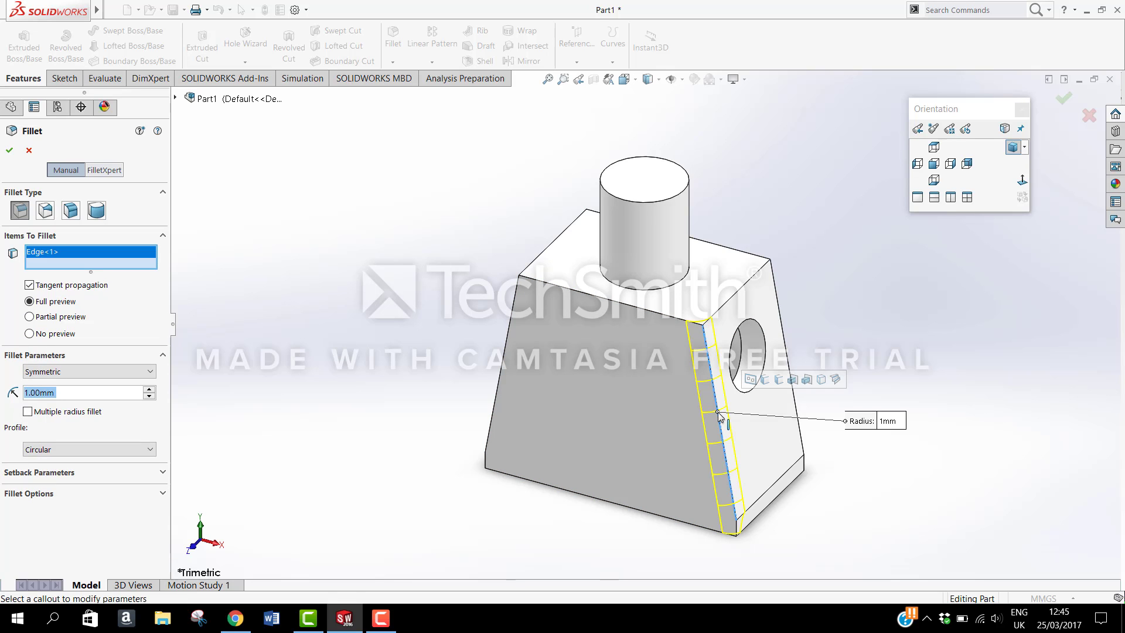
pyautogui.moveTo(452, 440); pyautogui.dragTo(521, 442, button='middle')
pyautogui.click(511, 432)
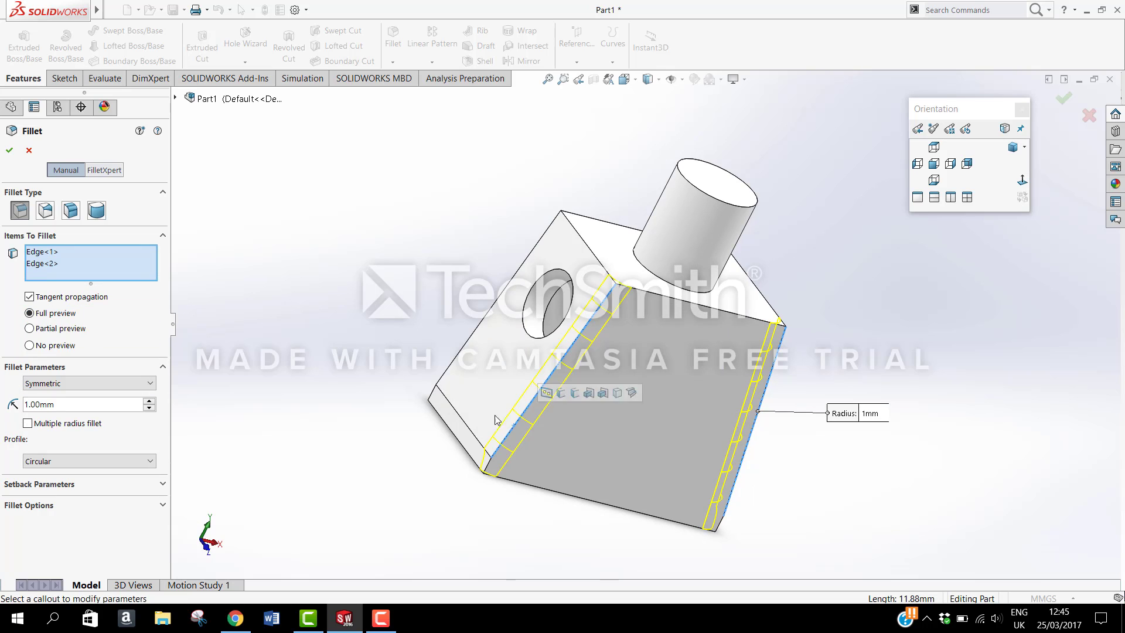
pyautogui.moveTo(392, 368); pyautogui.dragTo(704, 486, button='middle')
pyautogui.click(702, 485)
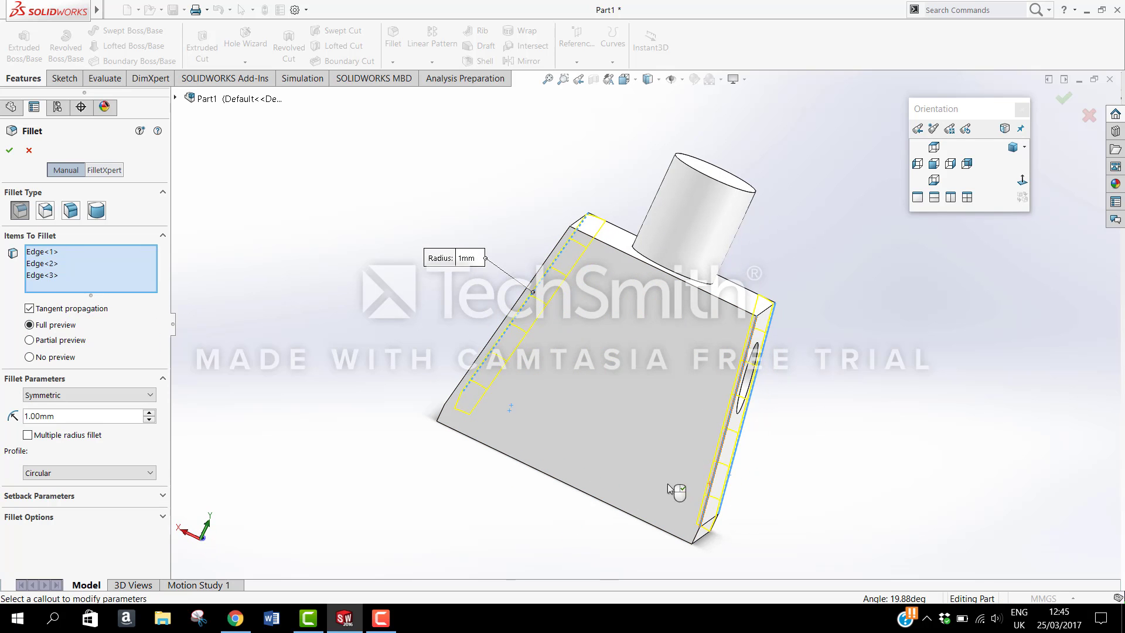
pyautogui.moveTo(396, 440); pyautogui.dragTo(498, 530, button='middle')
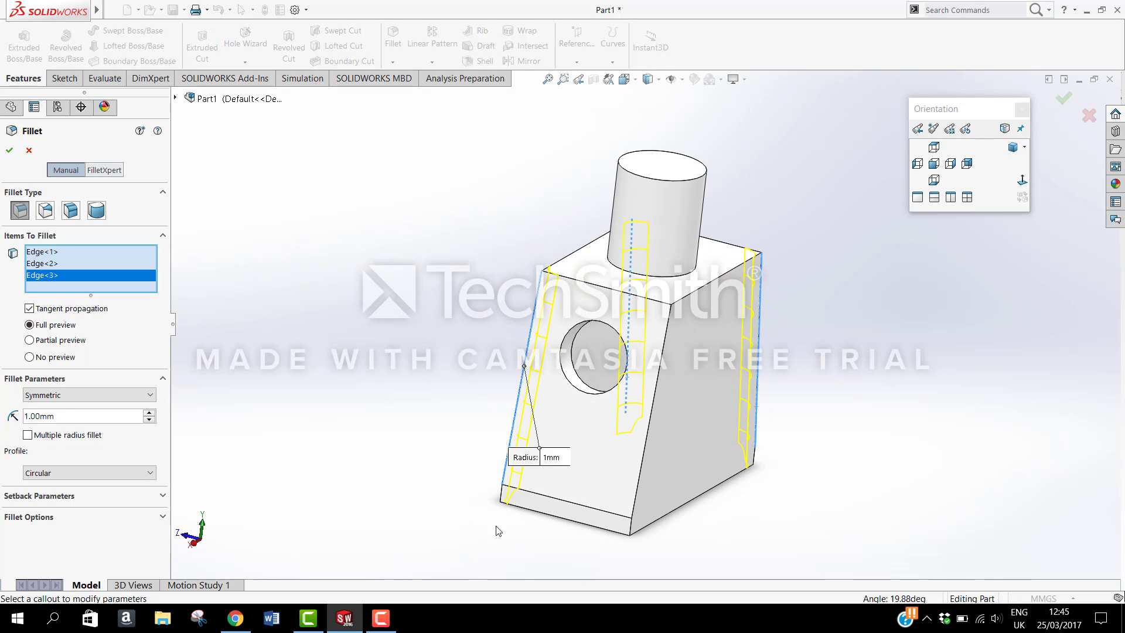
pyautogui.click(645, 443)
pyautogui.moveTo(819, 477); pyautogui.dragTo(848, 475, button='middle')
pyautogui.moveTo(866, 426); pyautogui.dragTo(621, 281, button='middle')
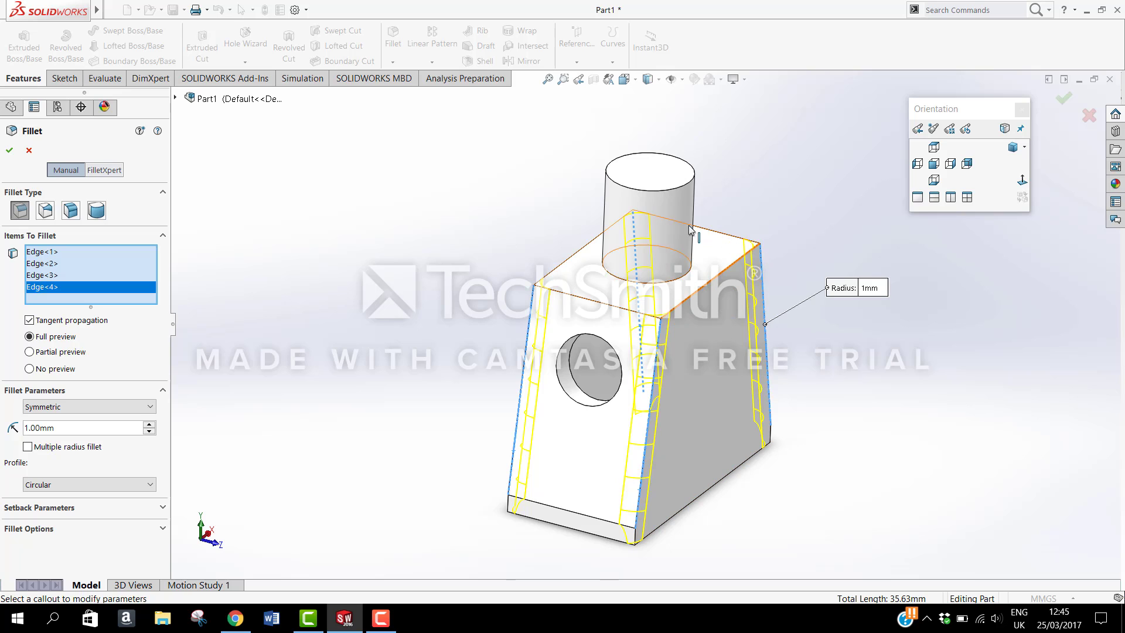
pyautogui.click(9, 153)
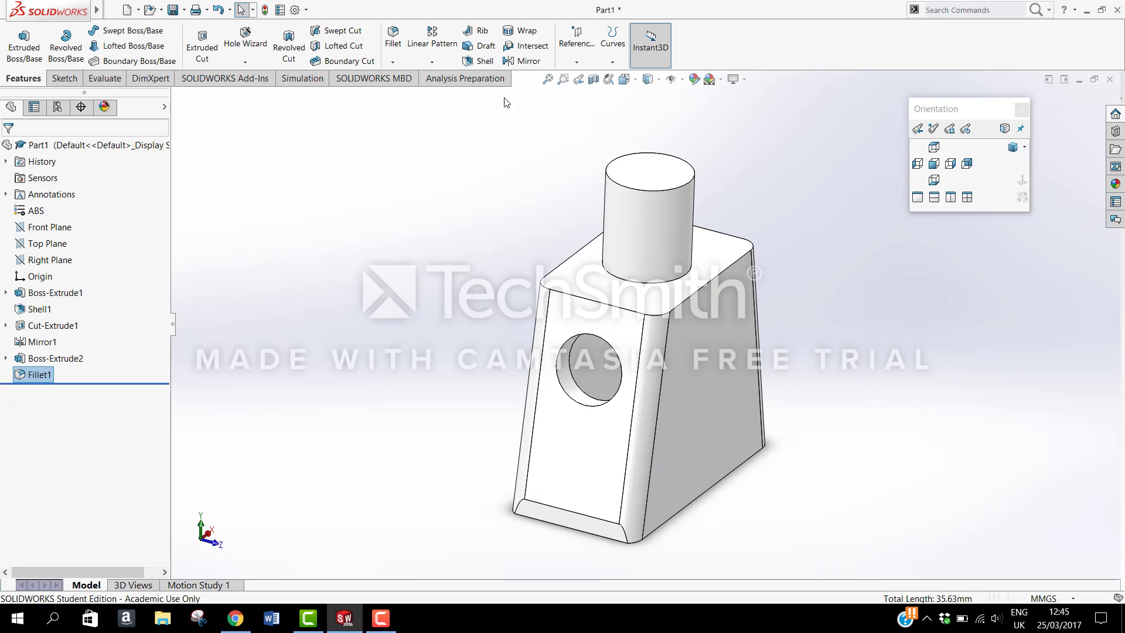
# Step: Fillet the perimeter edges of the body's top face with a 1 mm radius
pyautogui.click(393, 44)
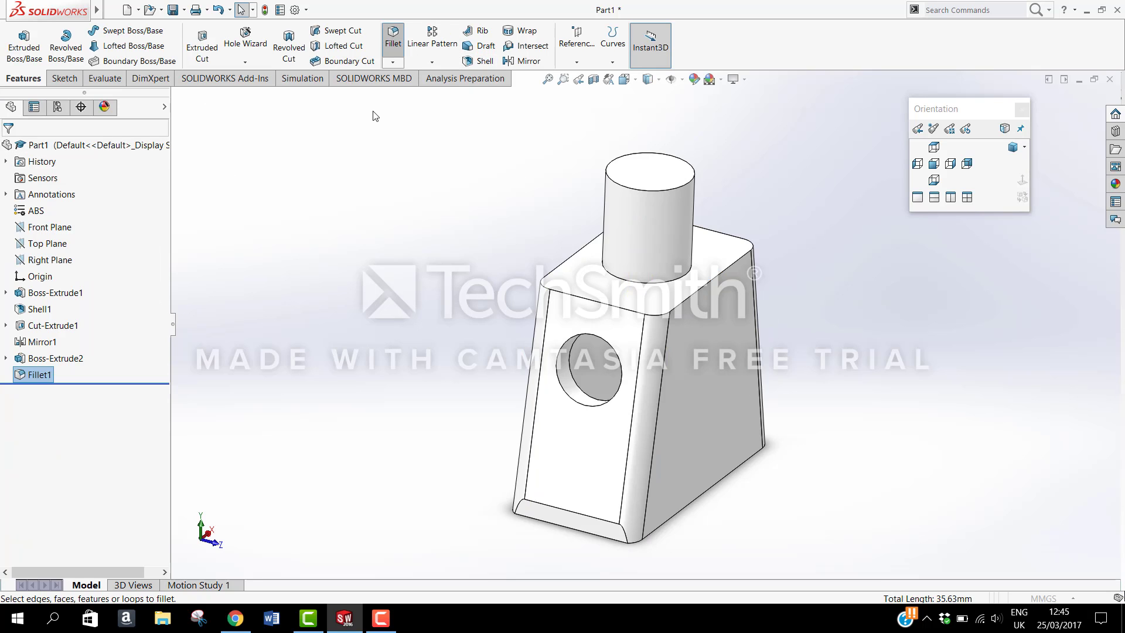
pyautogui.click(629, 313)
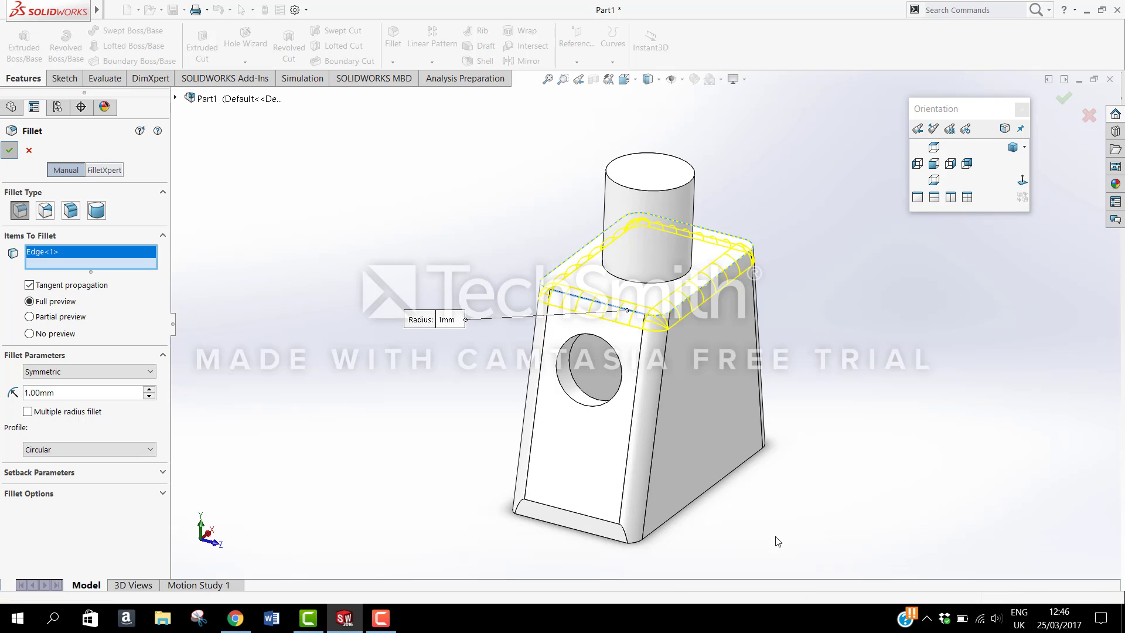
pyautogui.moveTo(769, 540); pyautogui.dragTo(671, 603, button='middle')
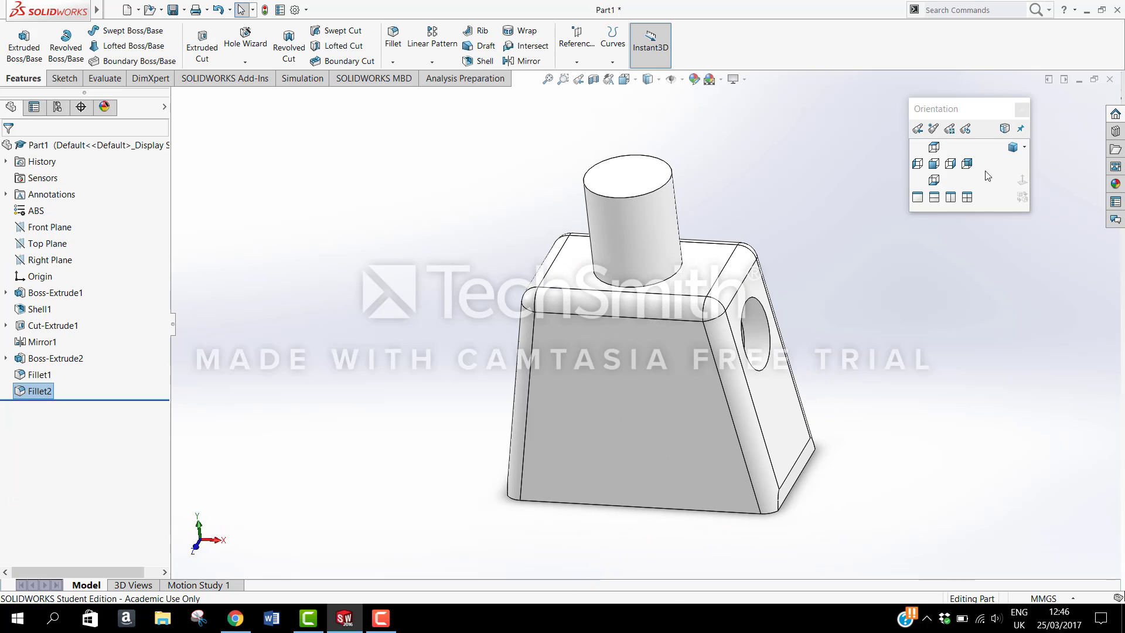
# Step: Try to apply a 0.1 mm fillet to the neck's top and base edges
pyautogui.click(1011, 149)
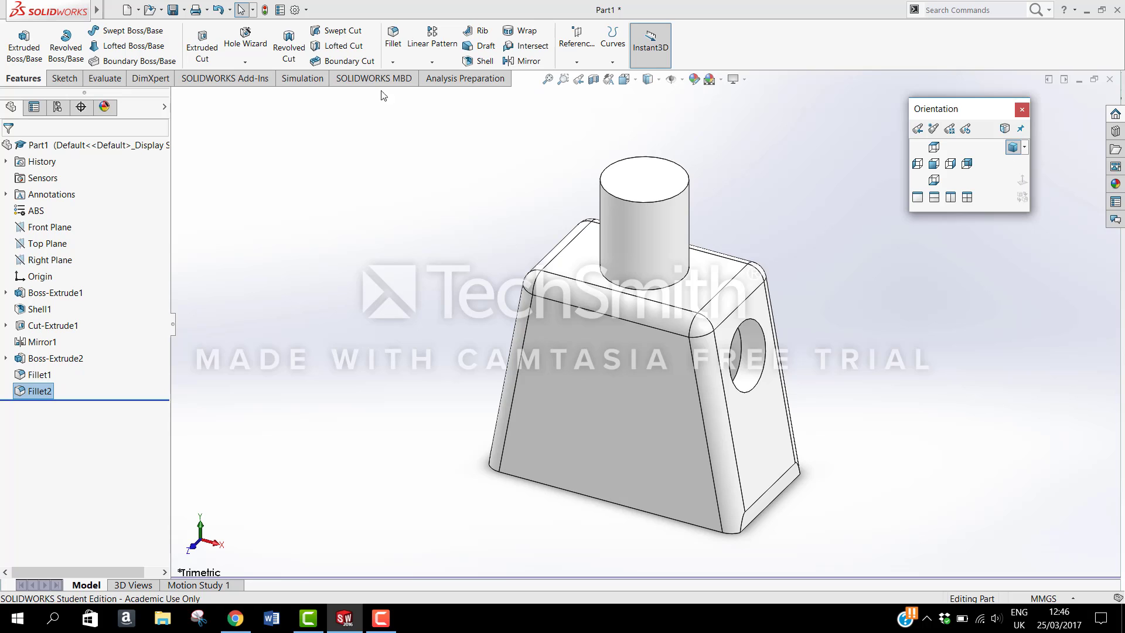
pyautogui.click(400, 51)
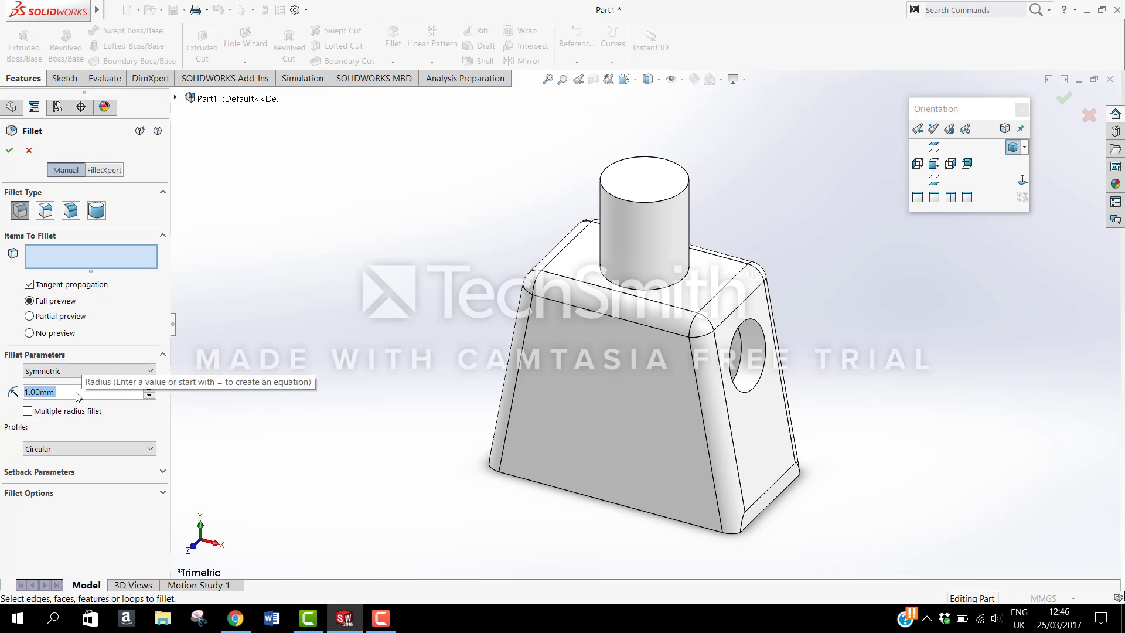
pyautogui.write('0.1')
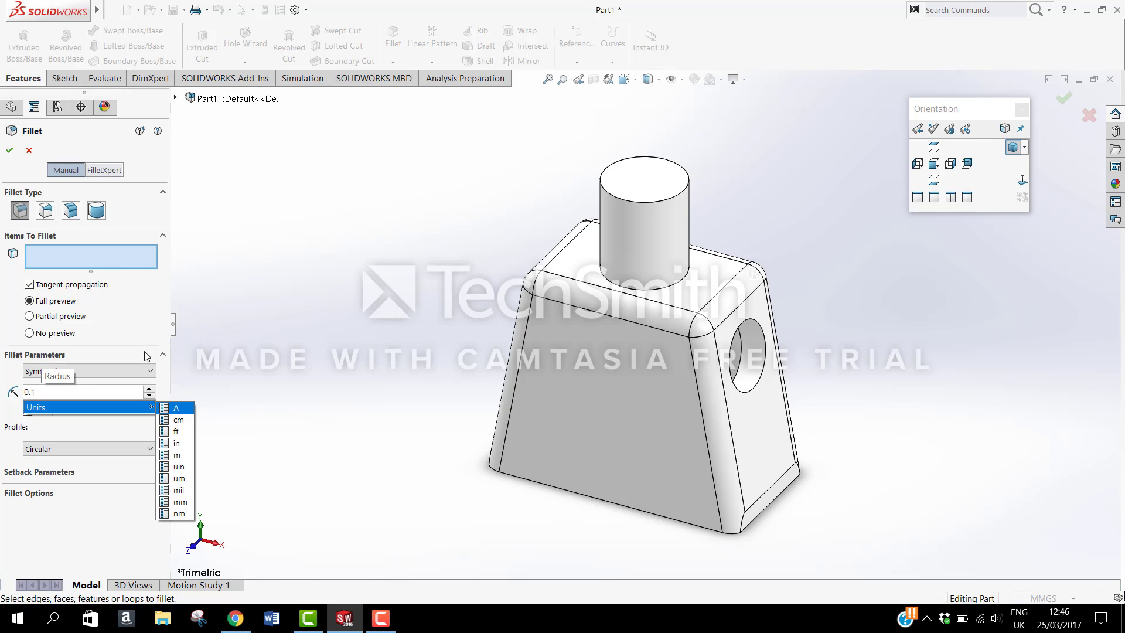
pyautogui.click(160, 306)
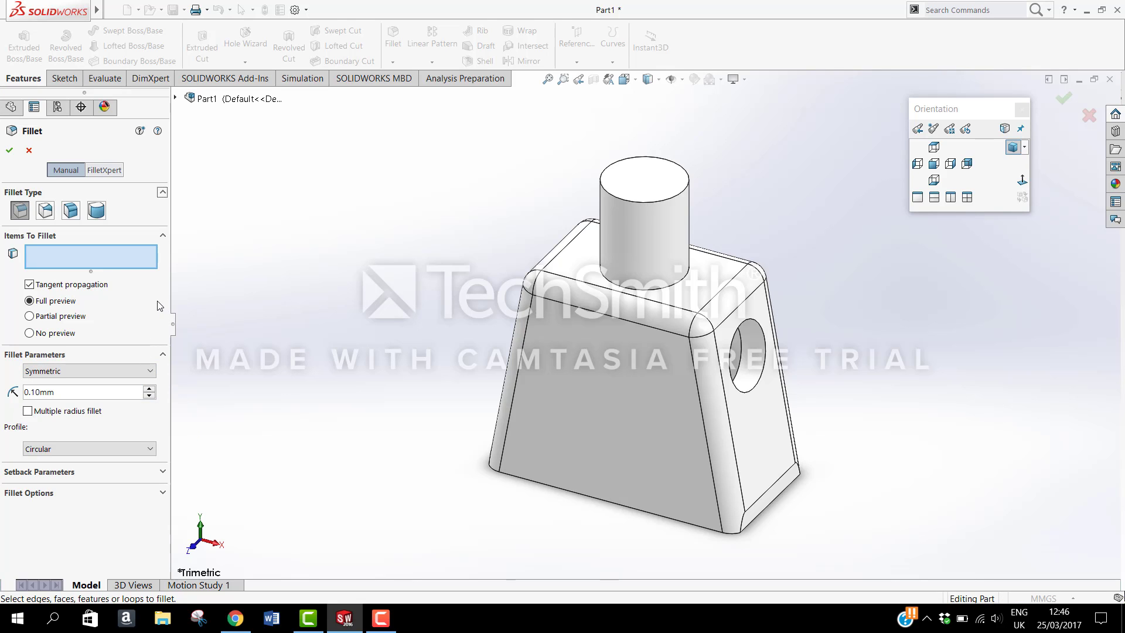
pyautogui.click(659, 205)
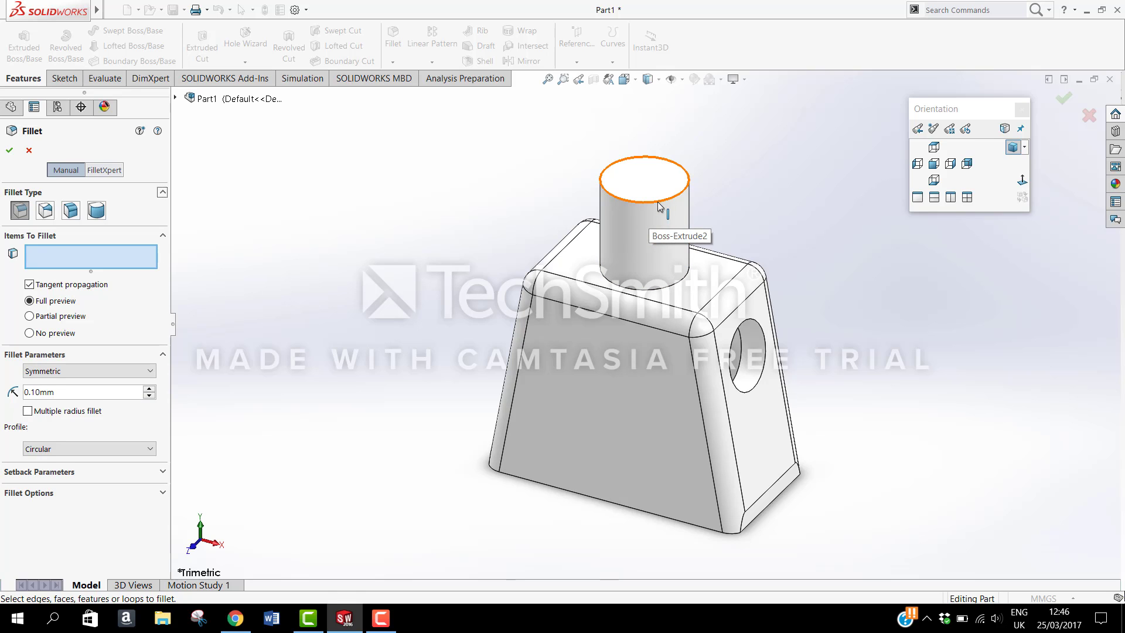
pyautogui.click(678, 286)
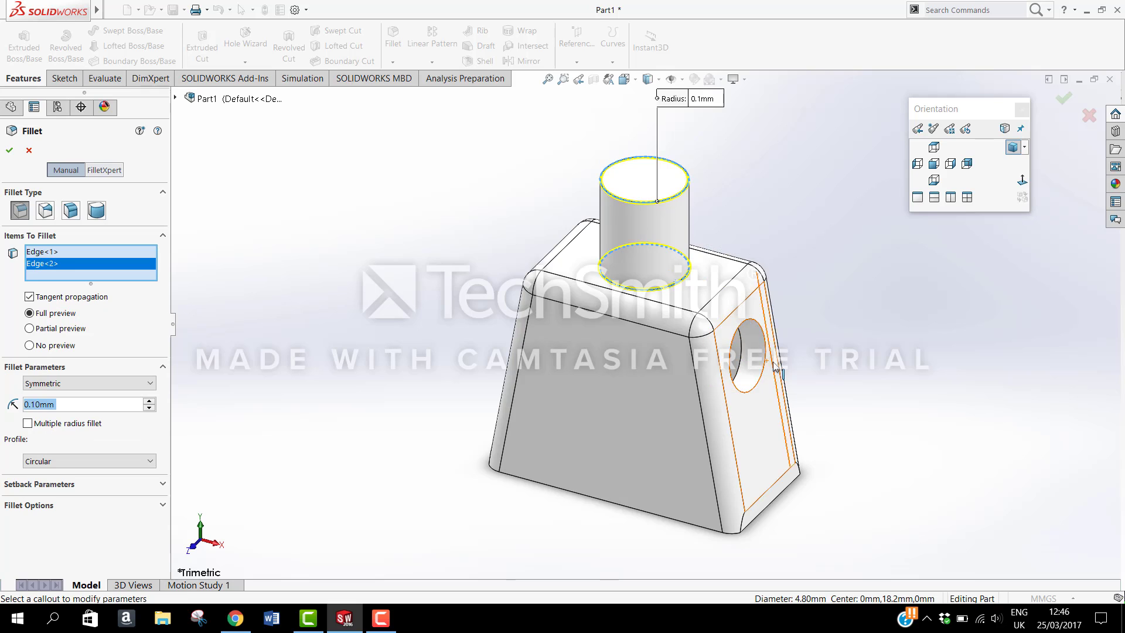
# Step: Add one arm hole's inner face and the opposite arm hole's outer edge to the 0.1 mm fillet
pyautogui.scroll(-4, 756, 334)
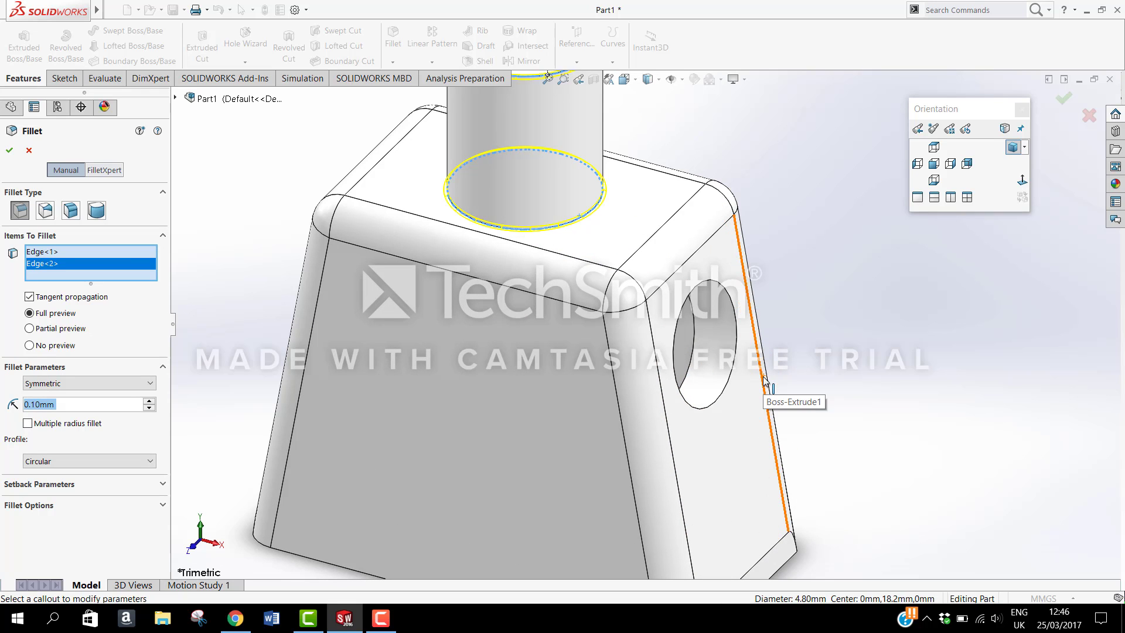
pyautogui.click(719, 394)
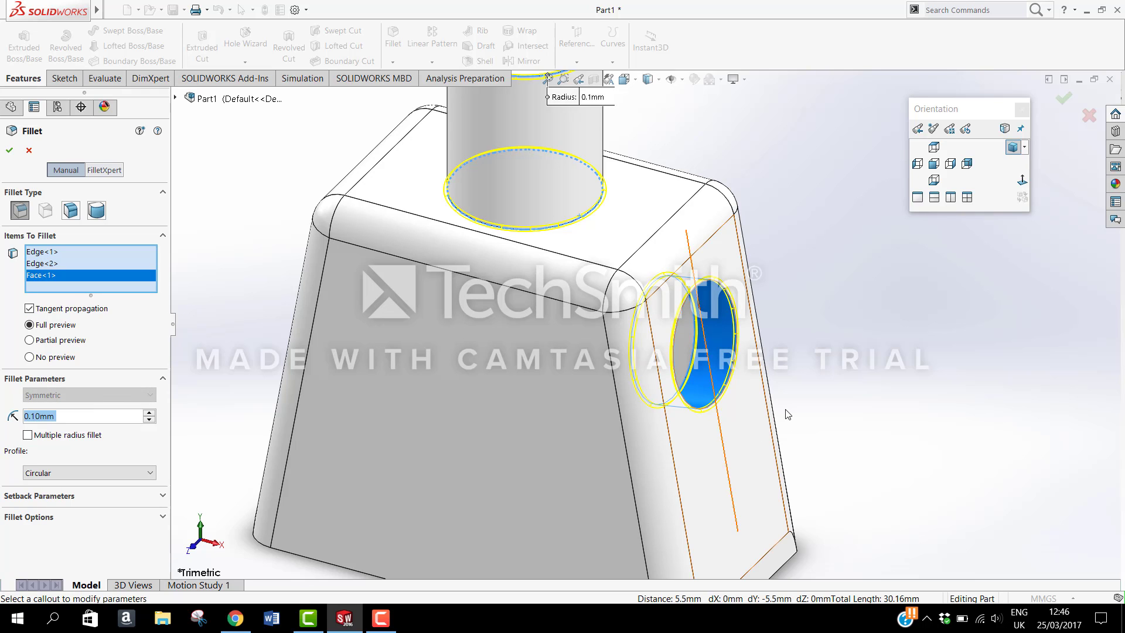
pyautogui.moveTo(832, 391); pyautogui.dragTo(879, 377, button='middle')
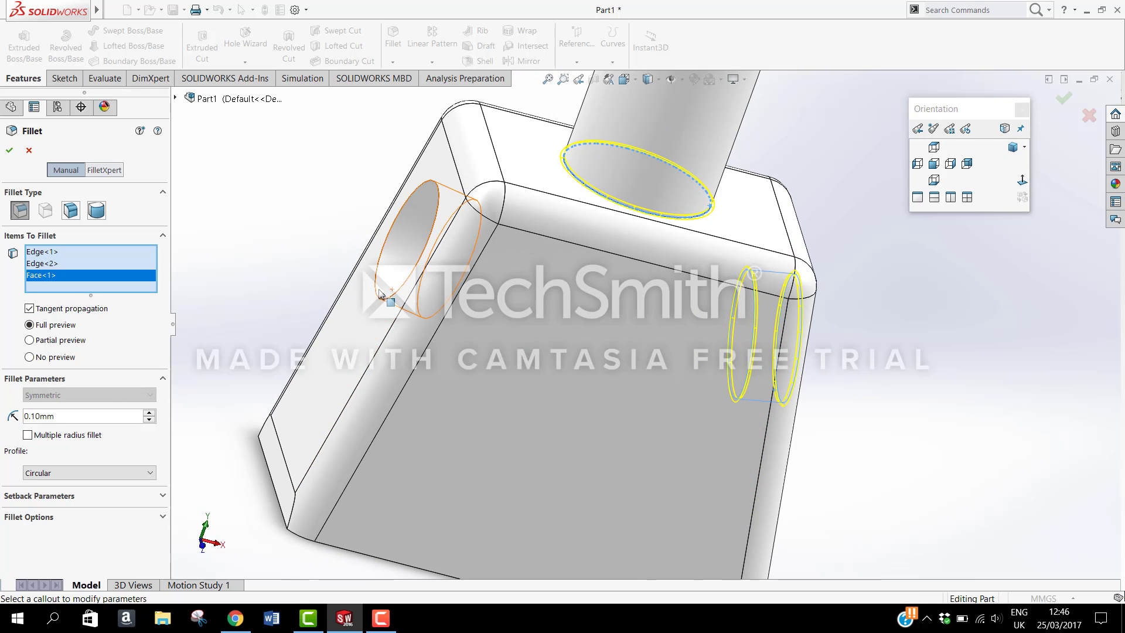
pyautogui.click(378, 301)
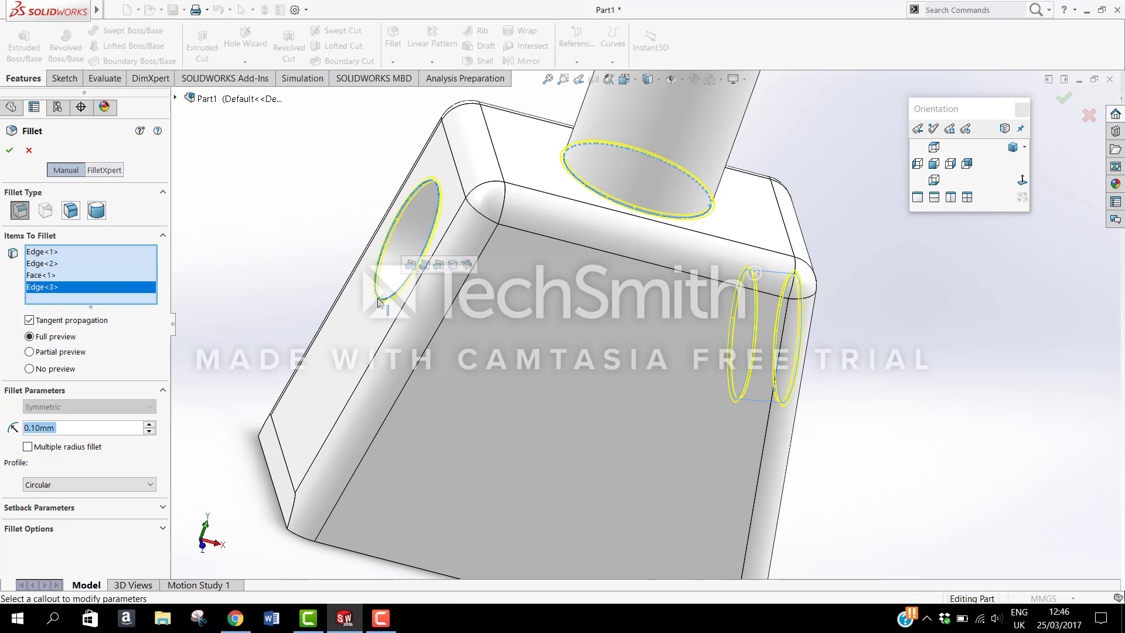
# Step: Include the edges between the sloped sides and the narrow base strips on both sides in the 0.1 mm fillet
pyautogui.click(283, 458)
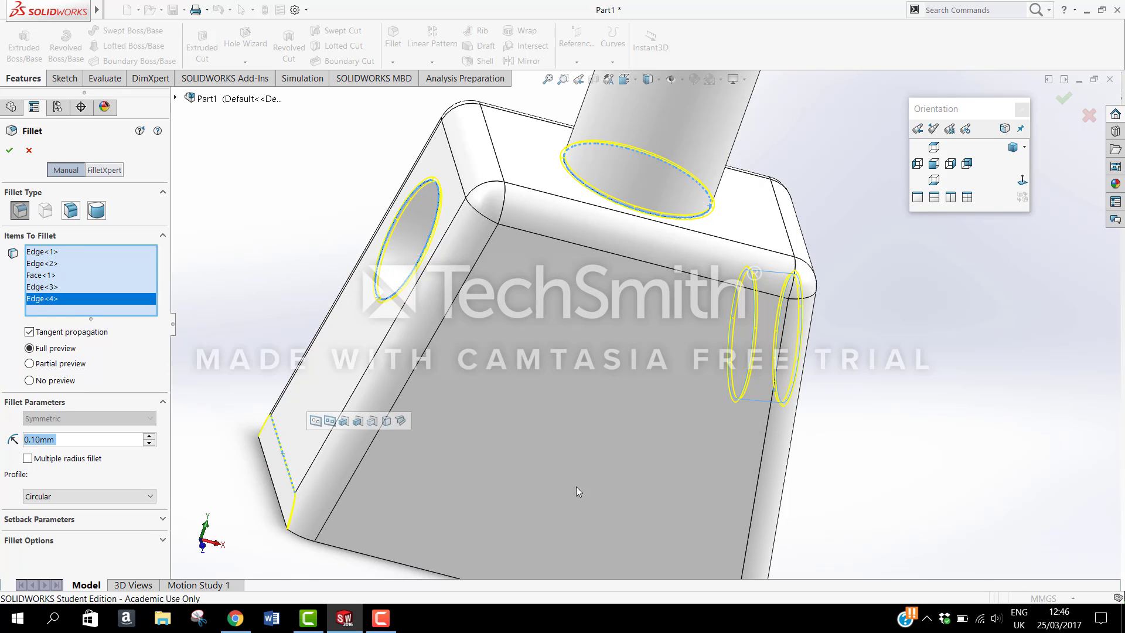
pyautogui.moveTo(769, 499); pyautogui.dragTo(742, 491, button='middle')
pyautogui.scroll(3, 741, 490)
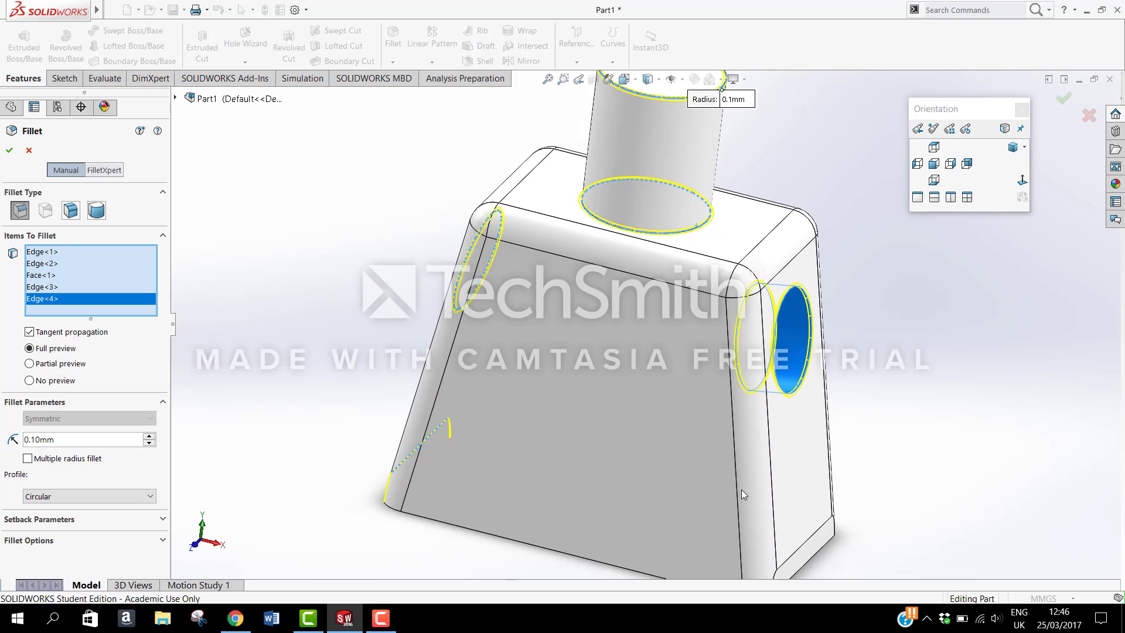
pyautogui.scroll(-2, 806, 516)
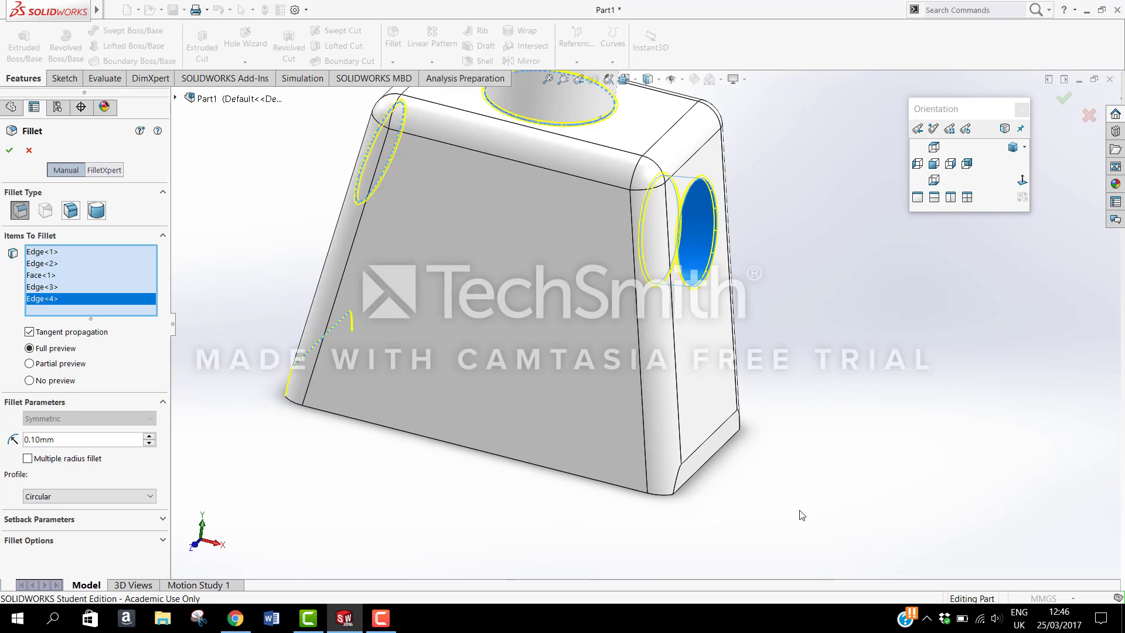
pyautogui.click(704, 443)
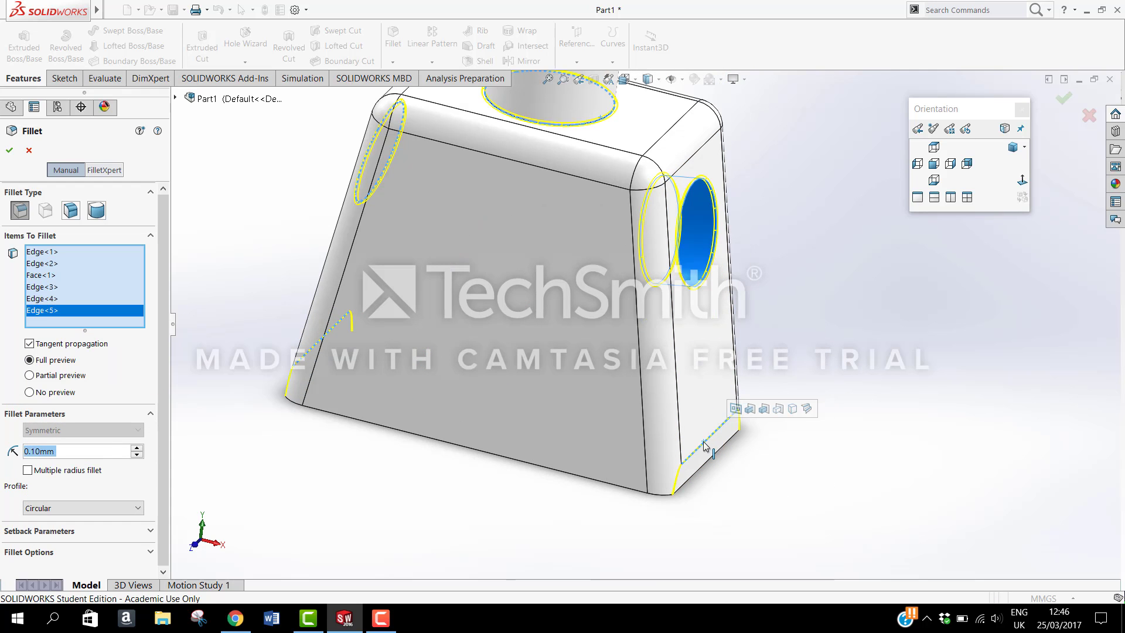
pyautogui.press('BackSpace')
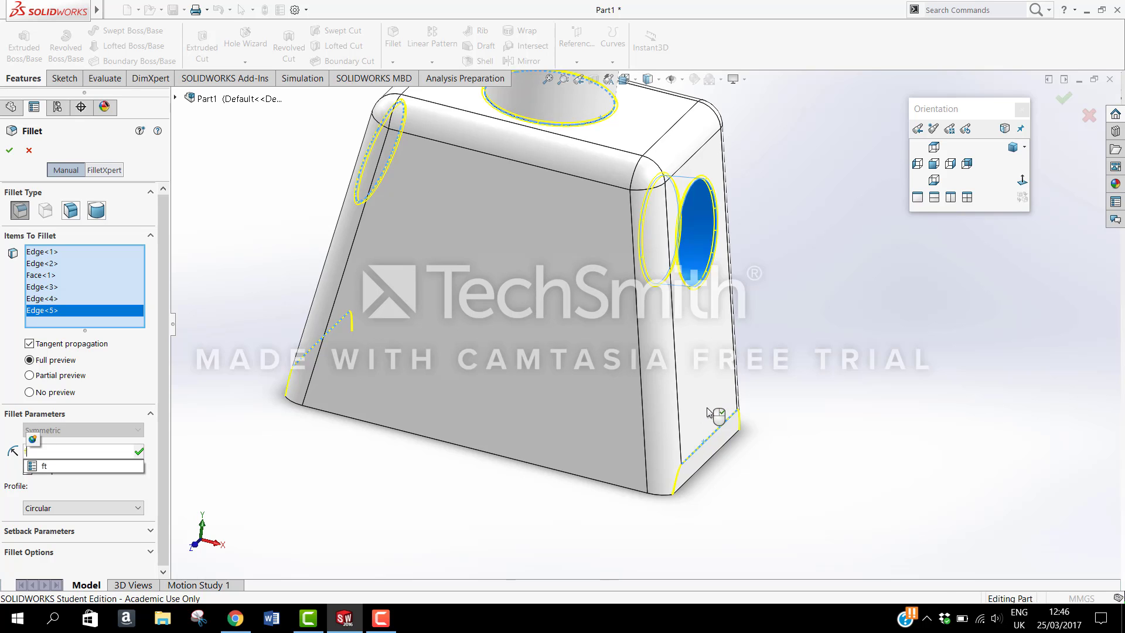
pyautogui.click(10, 152)
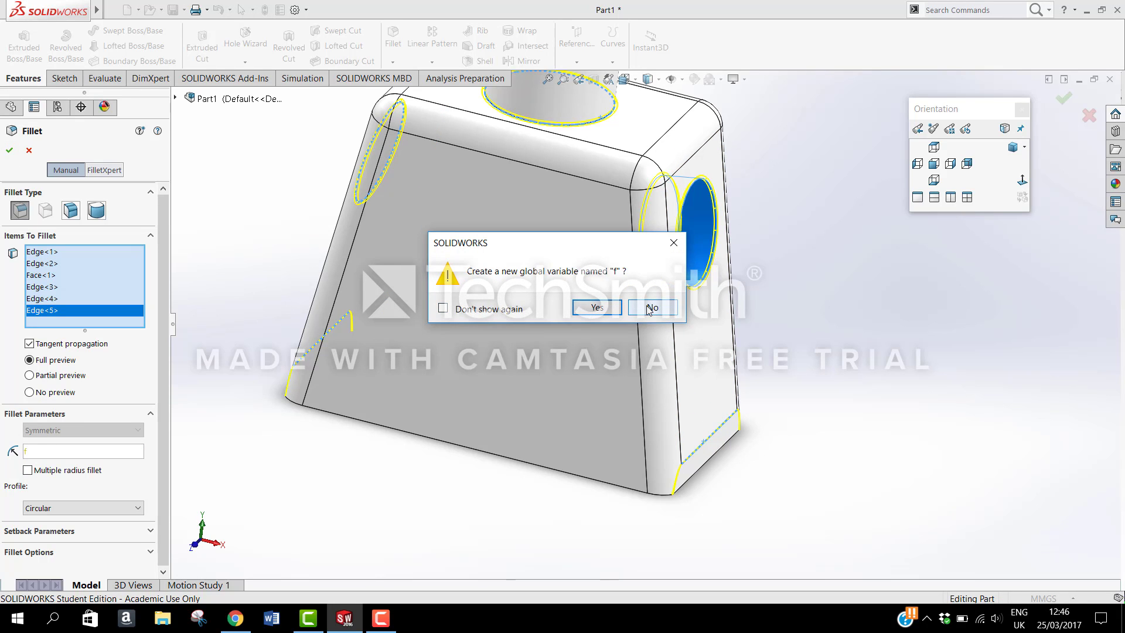
pyautogui.click(674, 243)
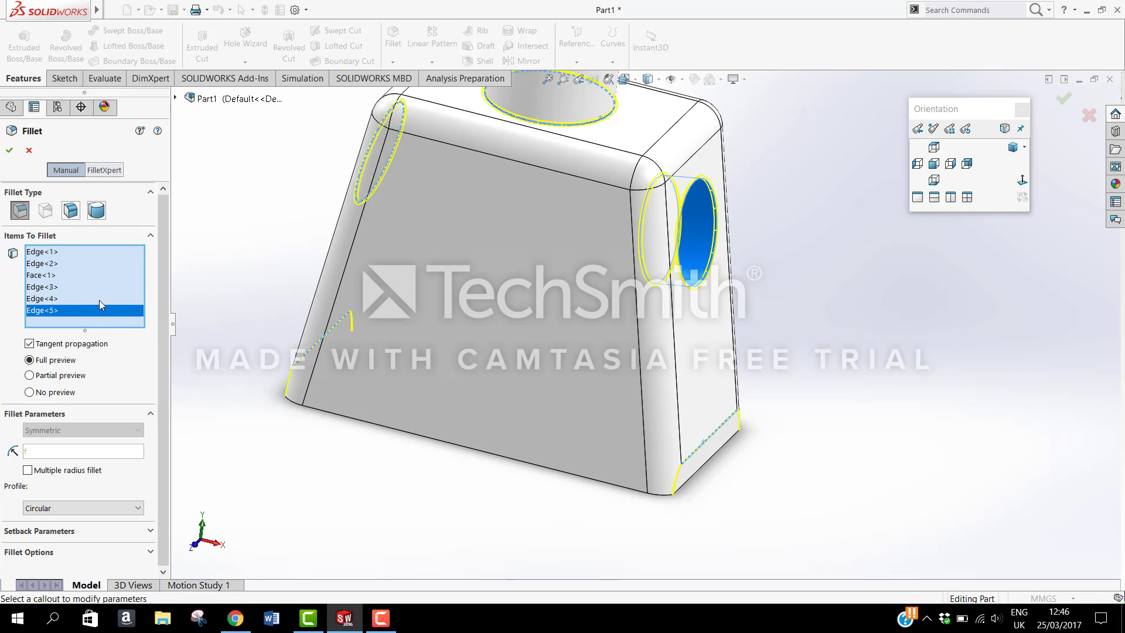
pyautogui.click(37, 451)
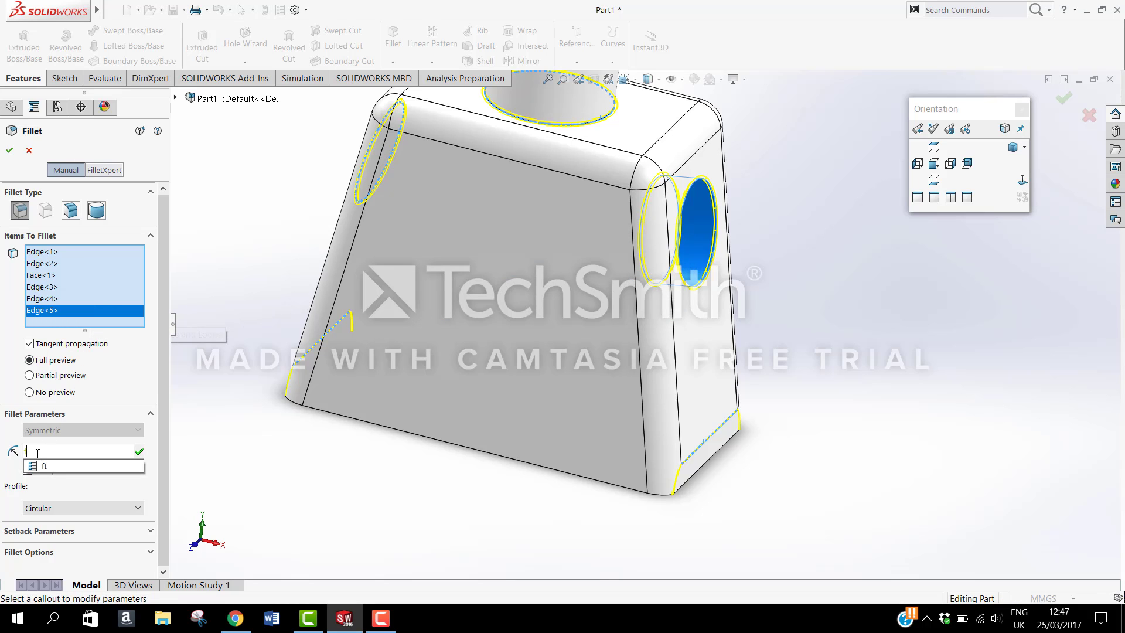
pyautogui.press('BackSpace')
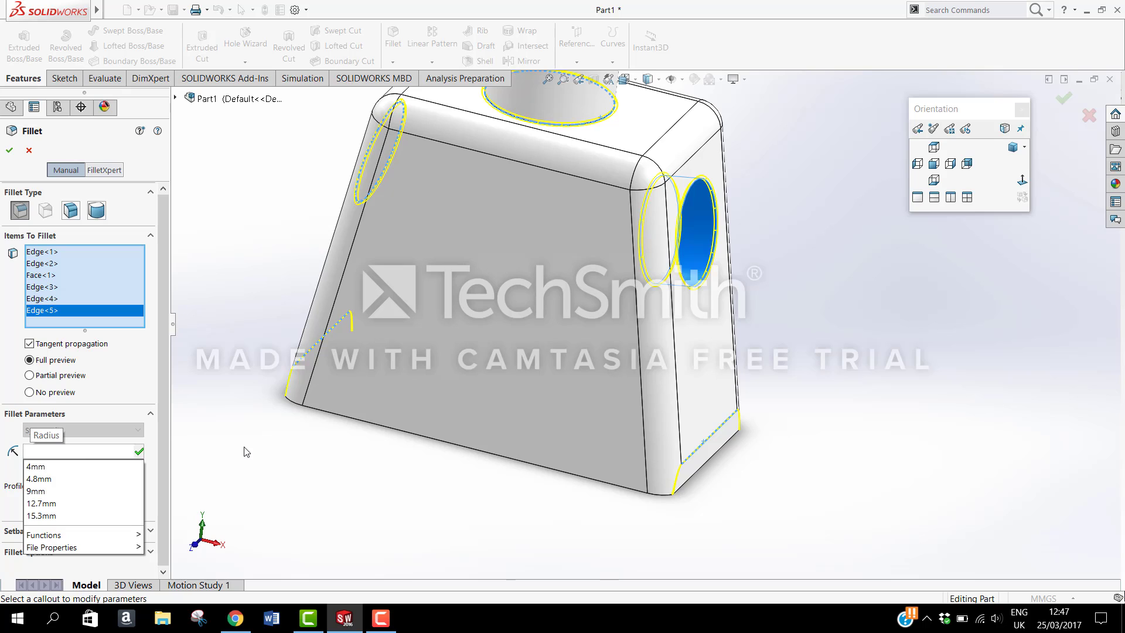
pyautogui.click(139, 301)
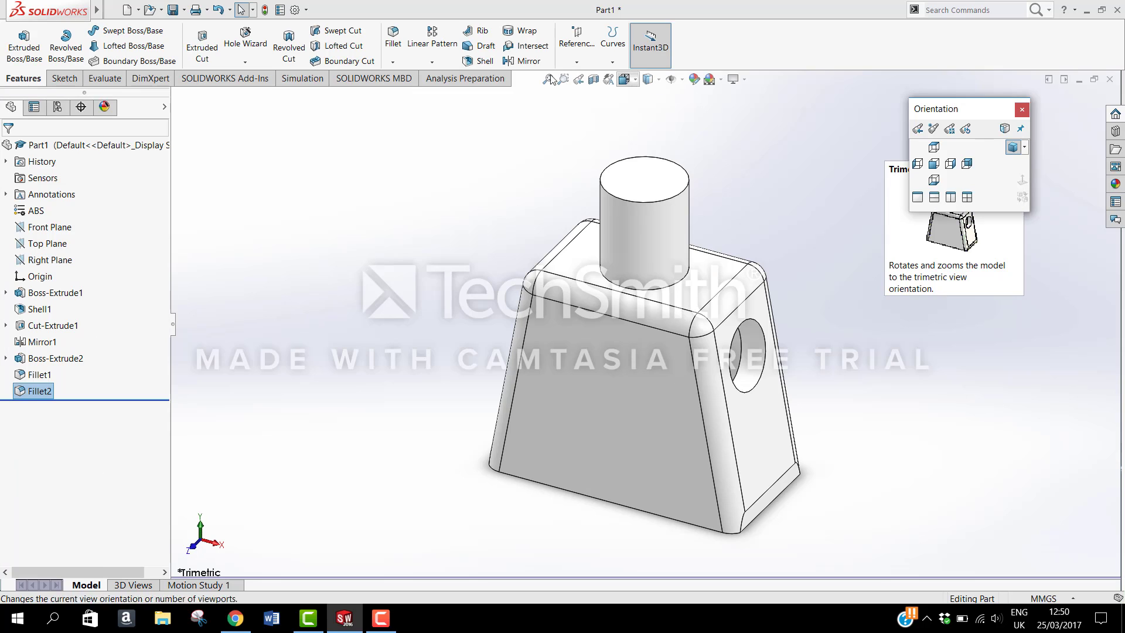
# Step: Set up a 0.1 mm constant-radius fillet on the neck's top and base edges
pyautogui.click(399, 44)
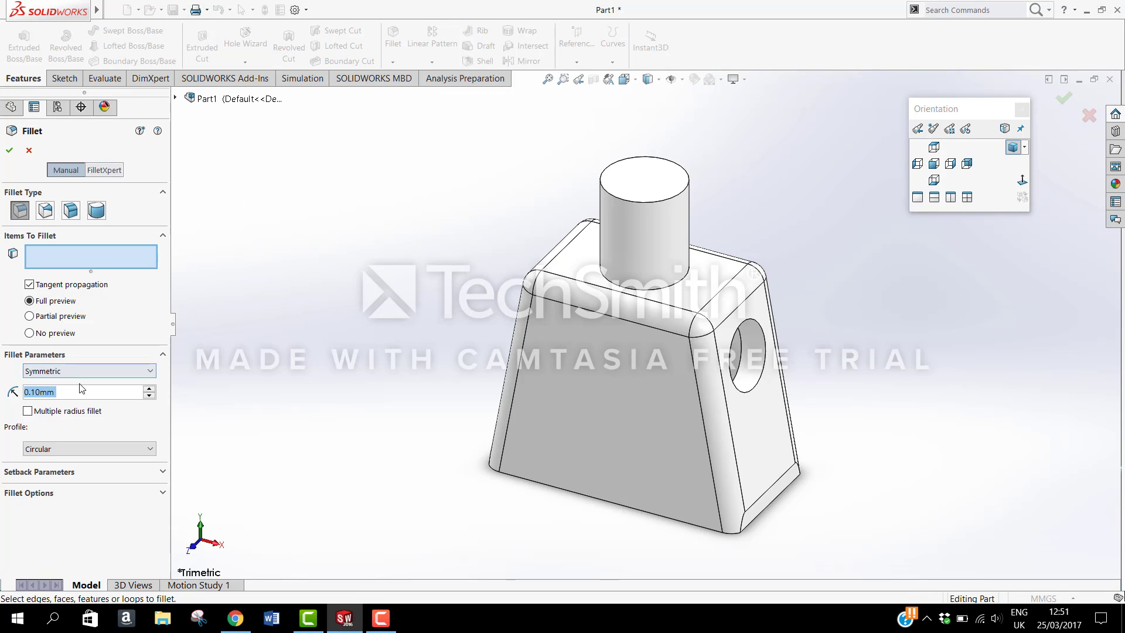
pyautogui.write('0.1')
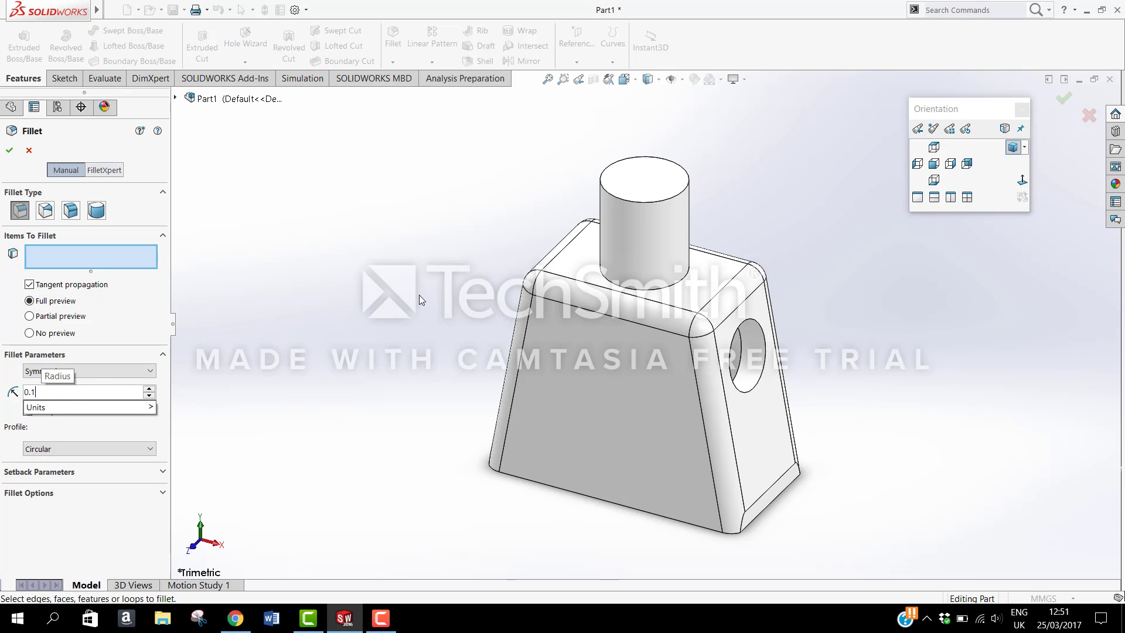
pyautogui.press('Return')
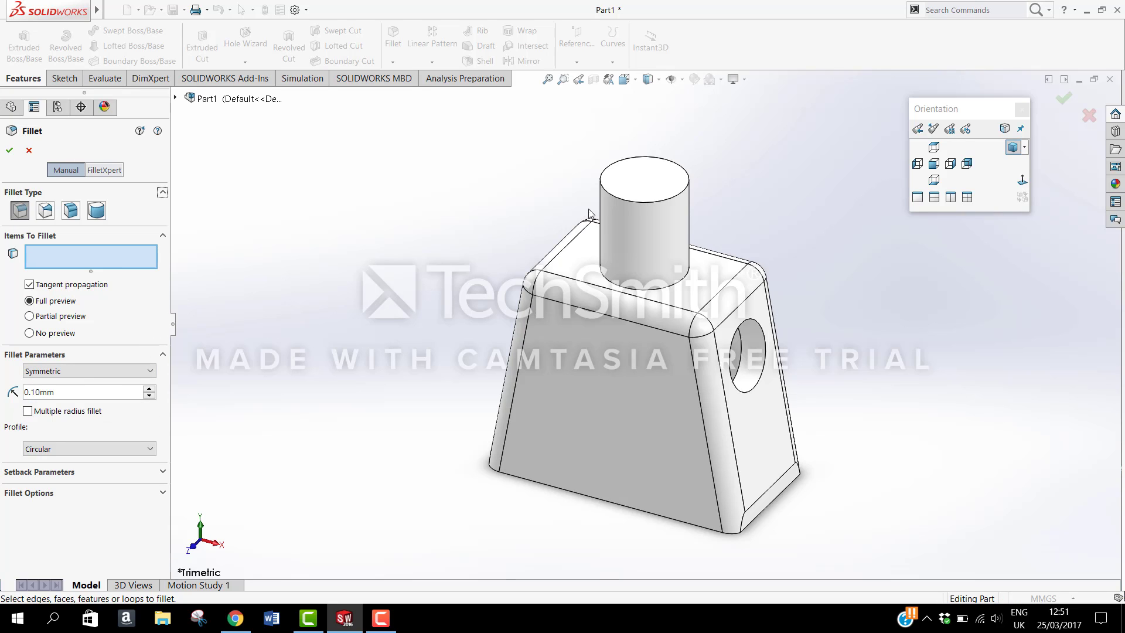
pyautogui.click(647, 205)
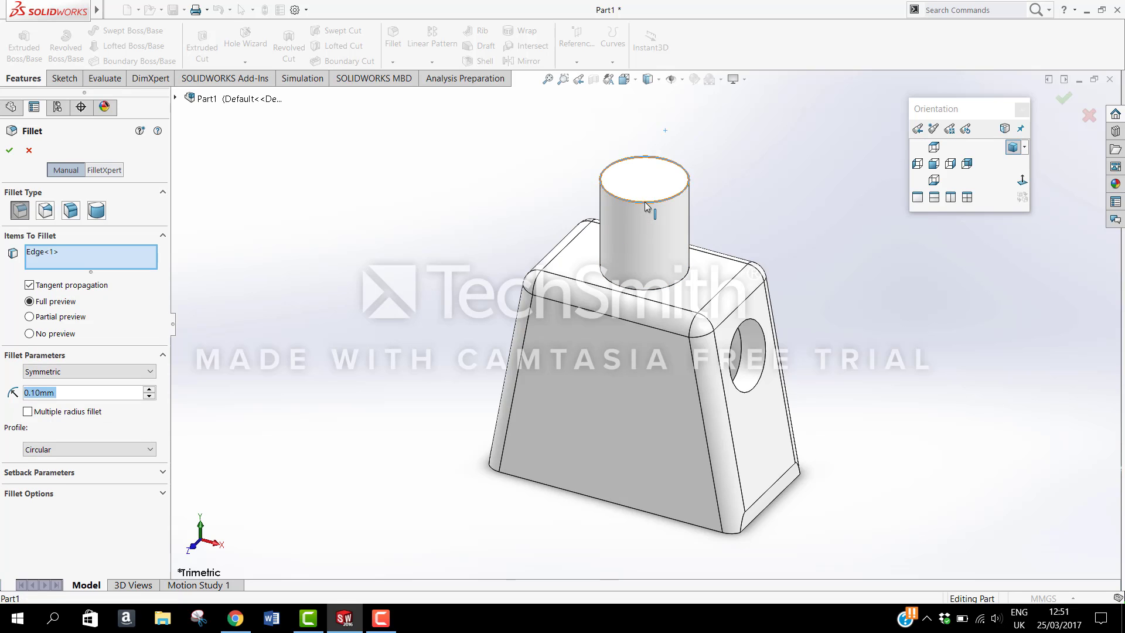
pyautogui.click(666, 291)
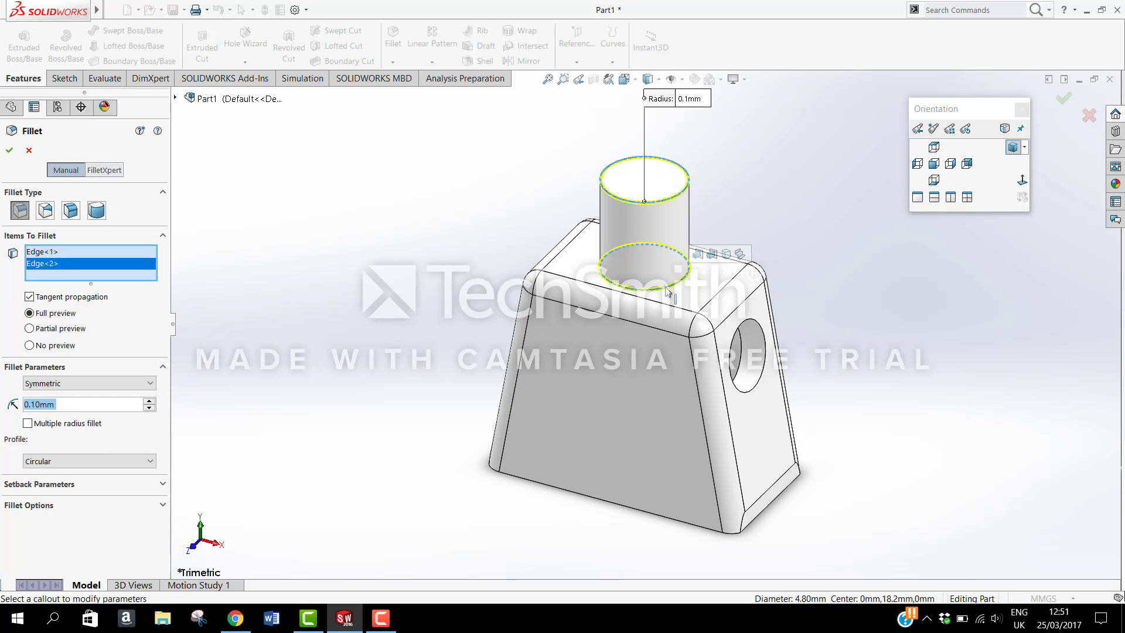
# Step: Include both arm holes' outer edges and the lower edges of both sloped sides in the 0.1 mm fillet and complete it
pyautogui.click(736, 339)
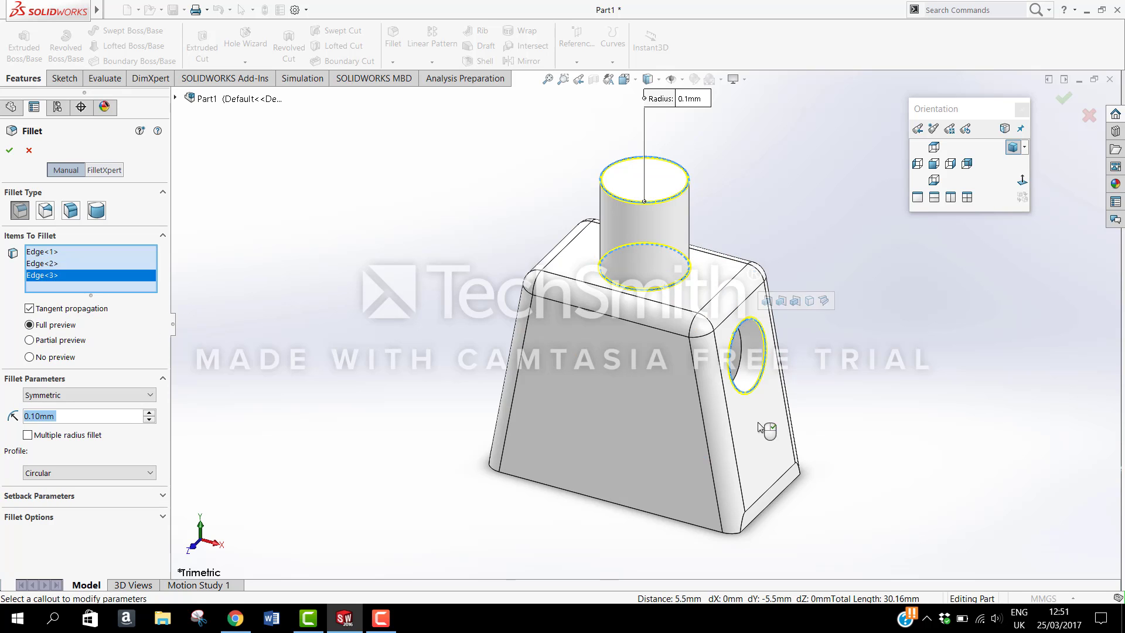
pyautogui.click(762, 498)
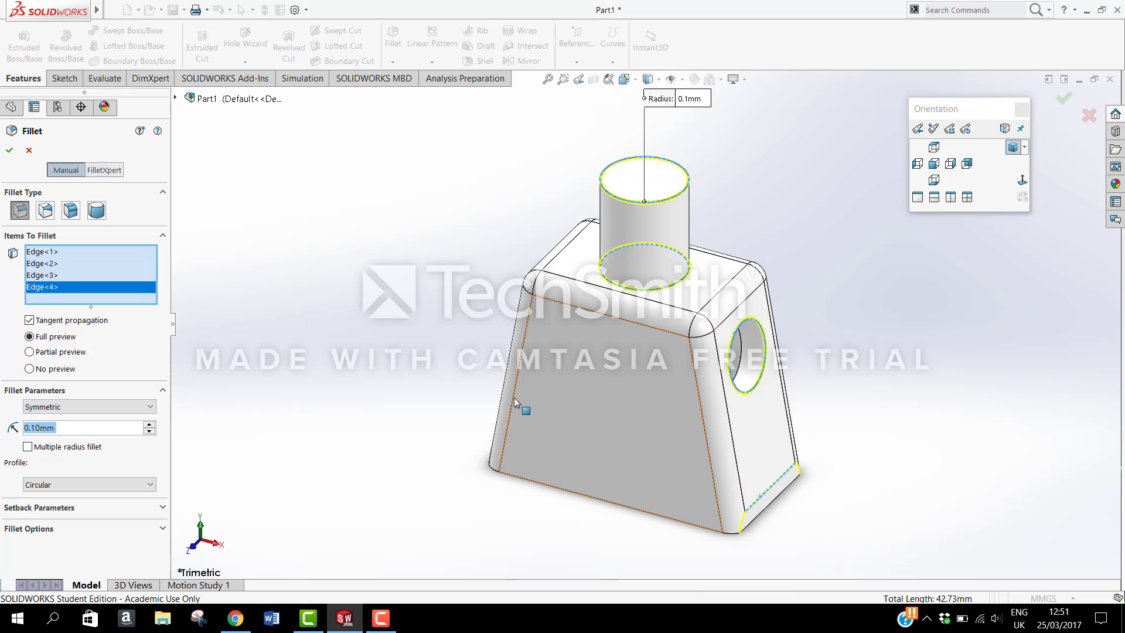
pyautogui.moveTo(437, 394); pyautogui.dragTo(498, 433, button='middle')
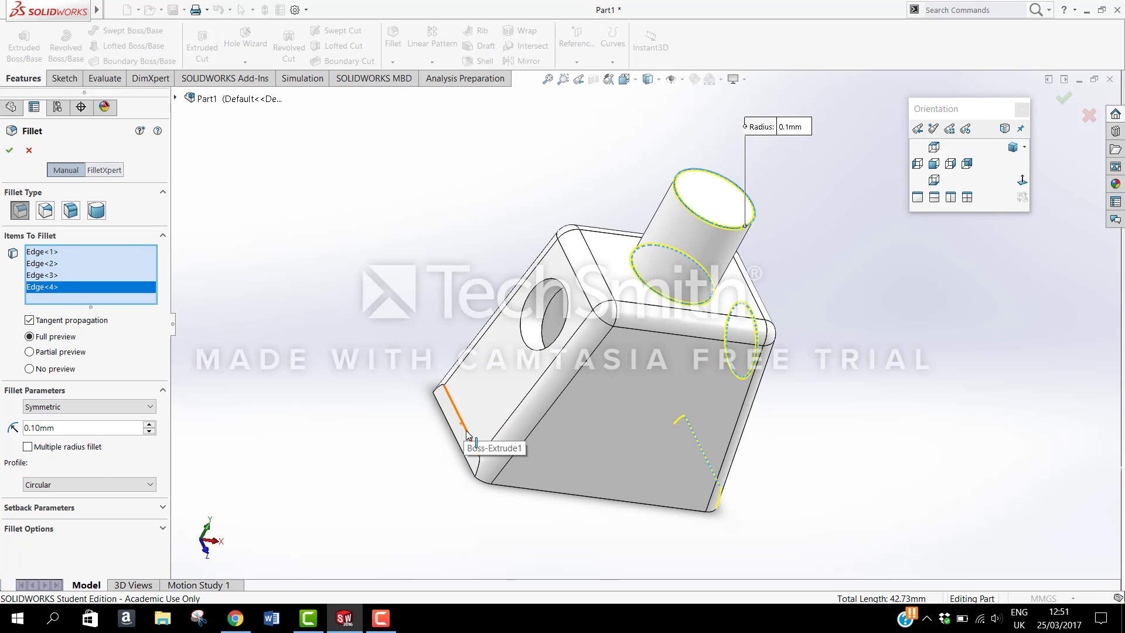
pyautogui.click(471, 440)
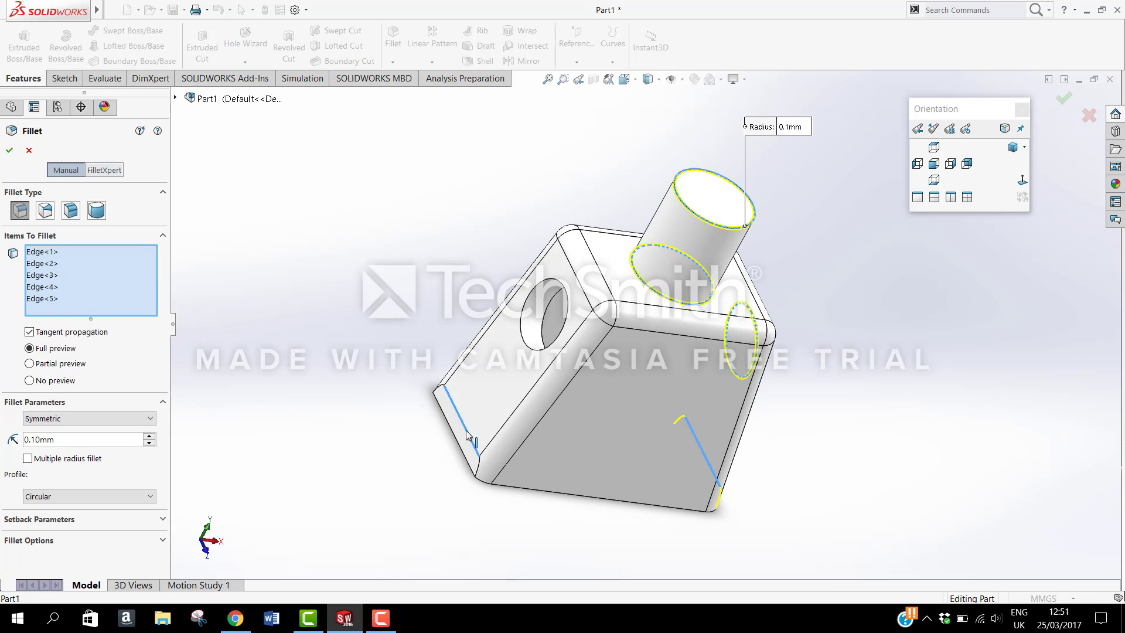
pyautogui.click(529, 344)
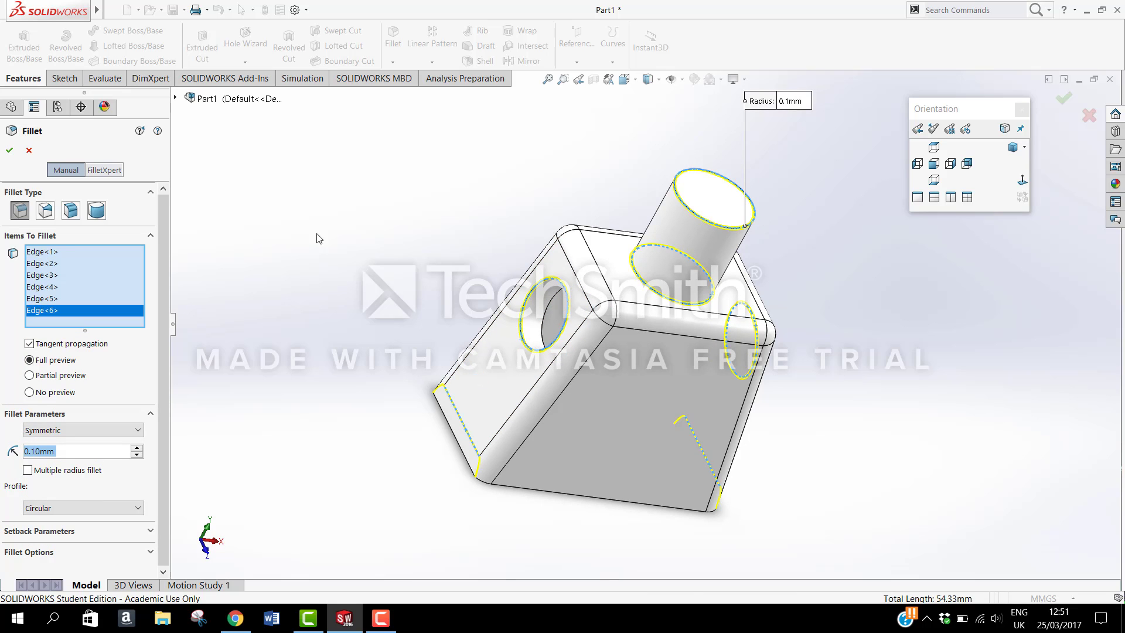
pyautogui.click(10, 151)
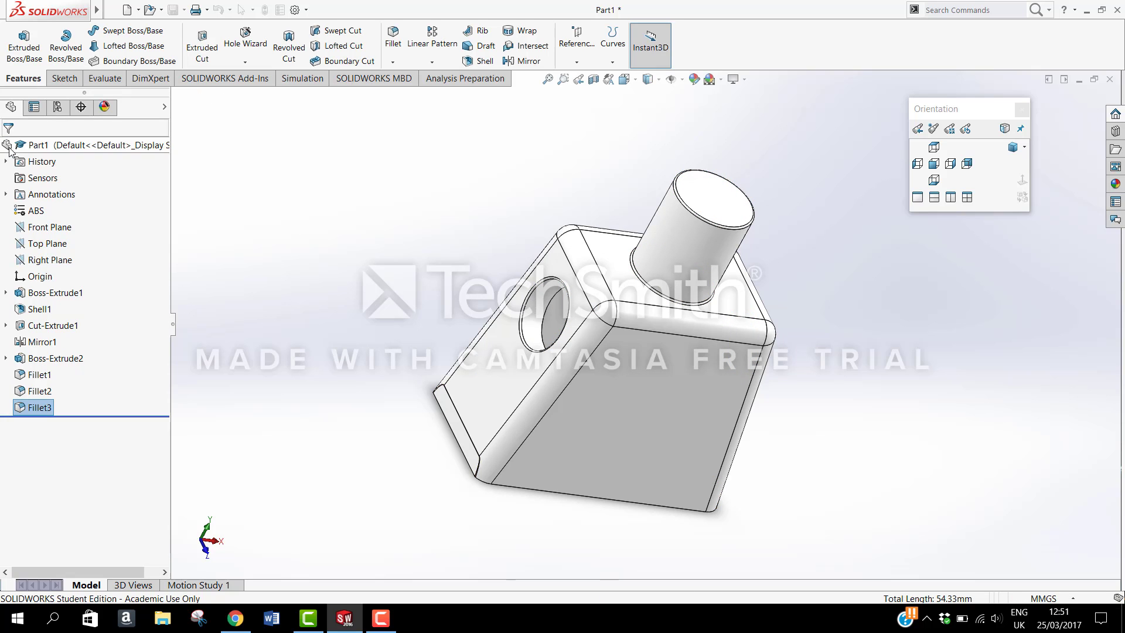
# Step: Apply a red medium gloss plastic appearance to the whole part
pyautogui.click(1010, 150)
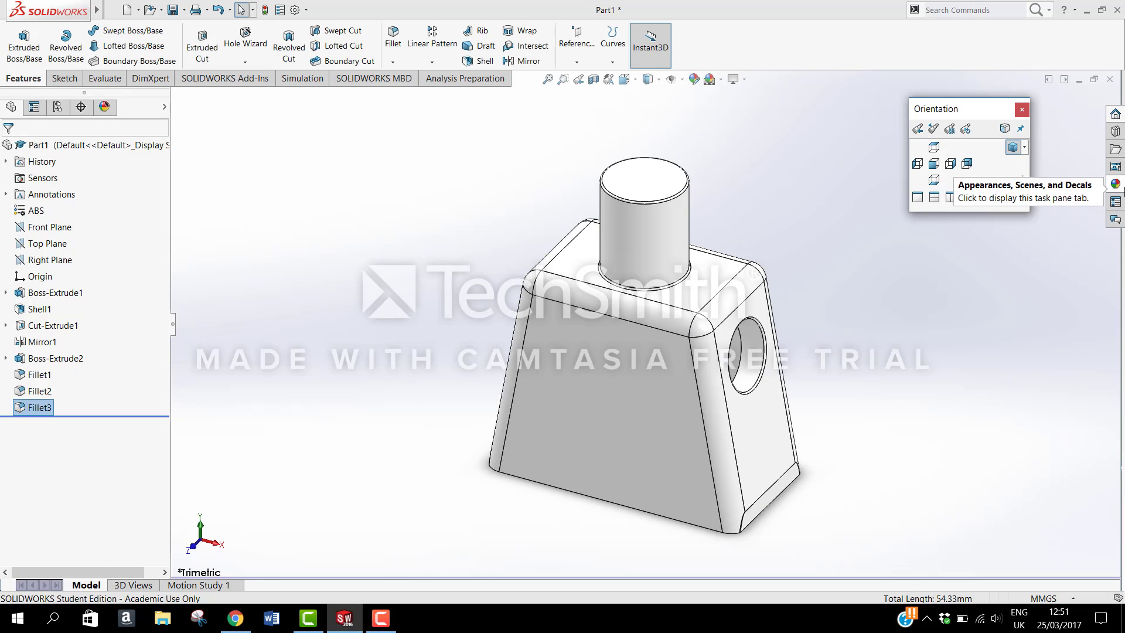
pyautogui.click(1116, 187)
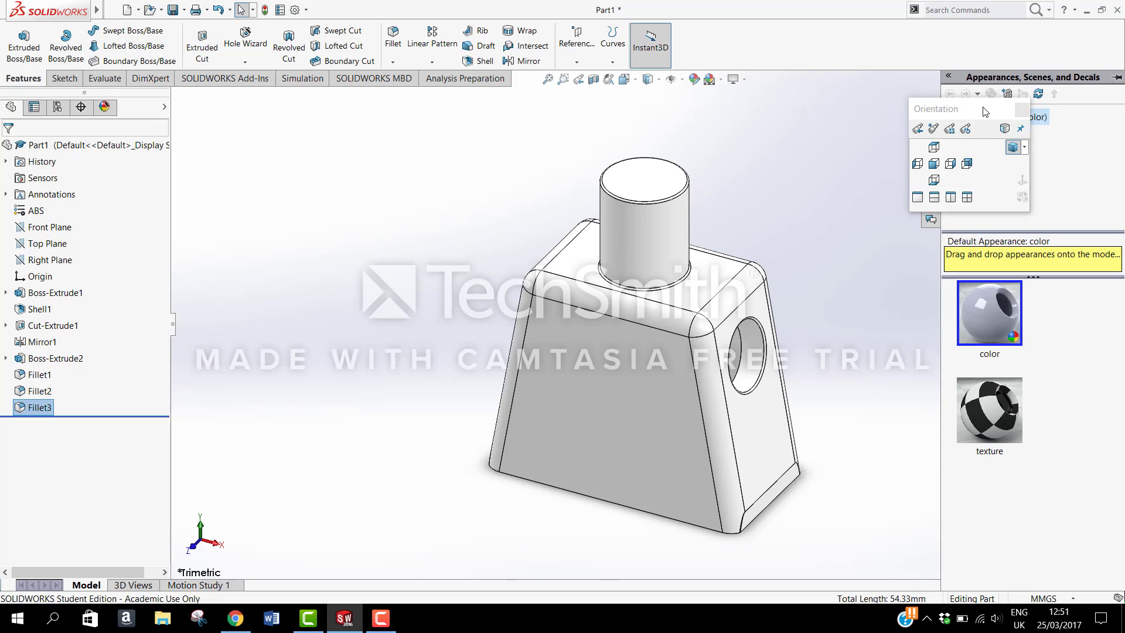
pyautogui.moveTo(986, 111); pyautogui.dragTo(866, 99)
pyautogui.click(949, 118)
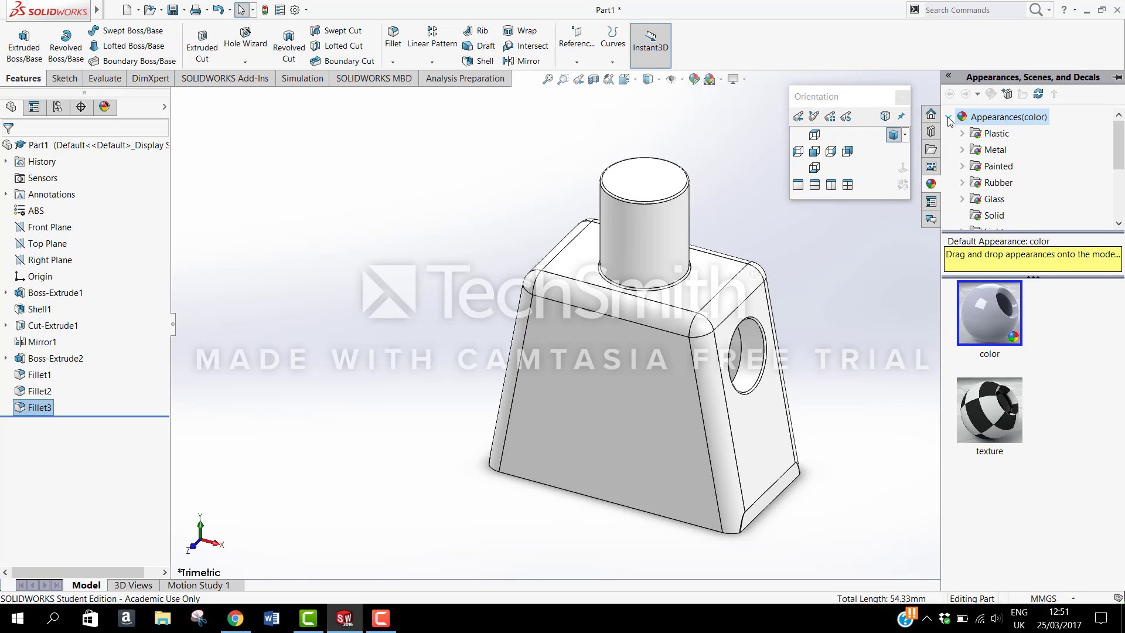
pyautogui.click(963, 134)
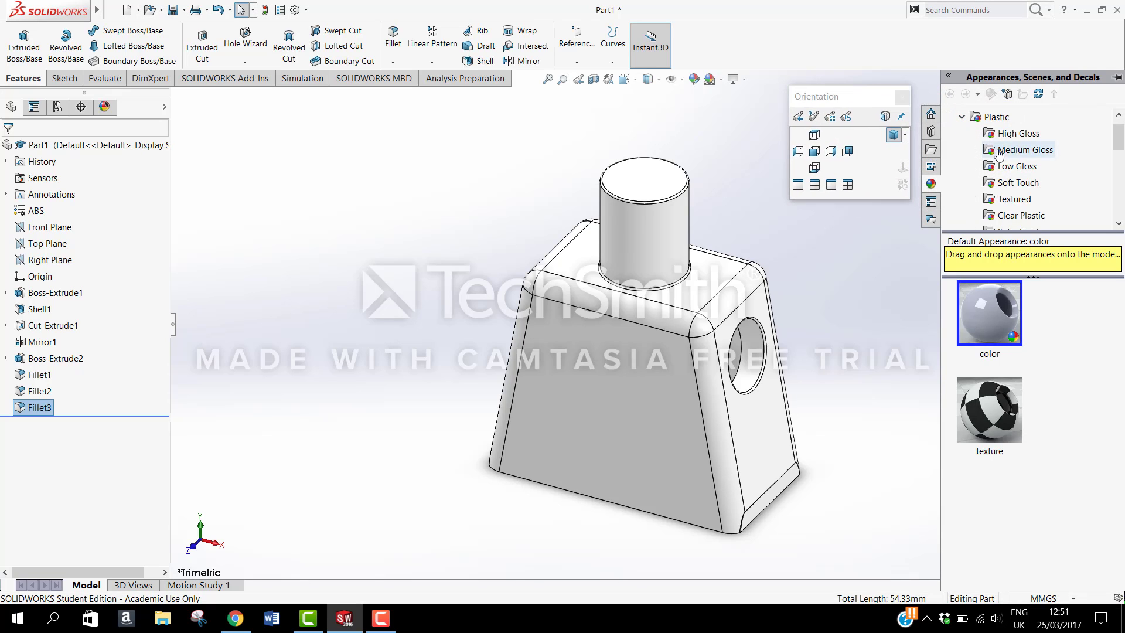
pyautogui.click(1000, 154)
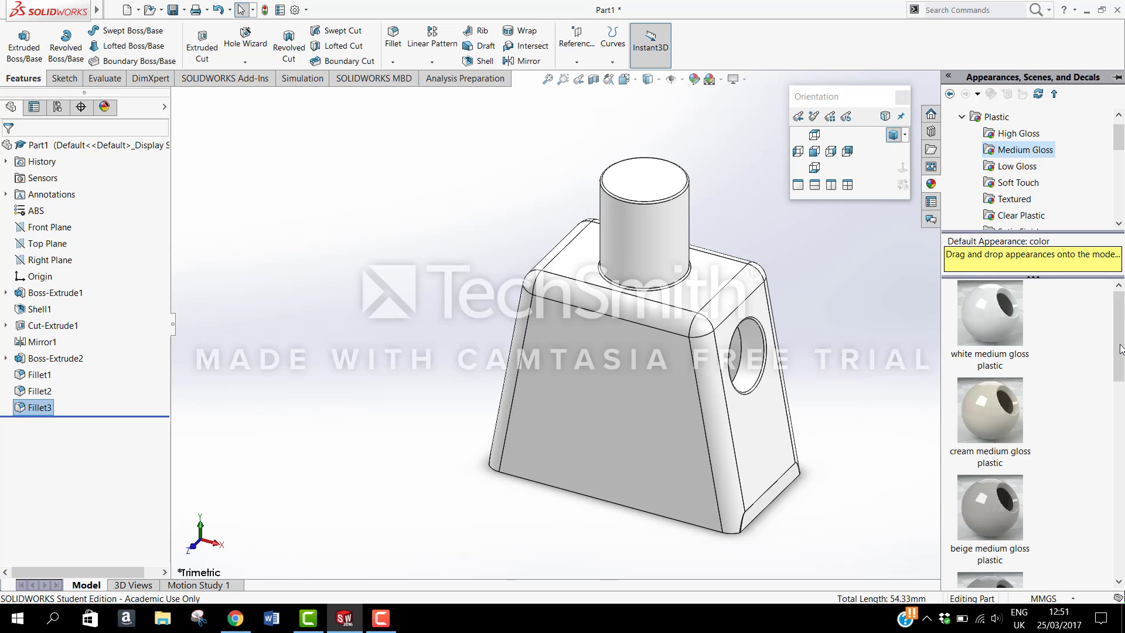
pyautogui.scroll(-6, 969, 325)
pyautogui.moveTo(969, 325); pyautogui.dragTo(649, 368)
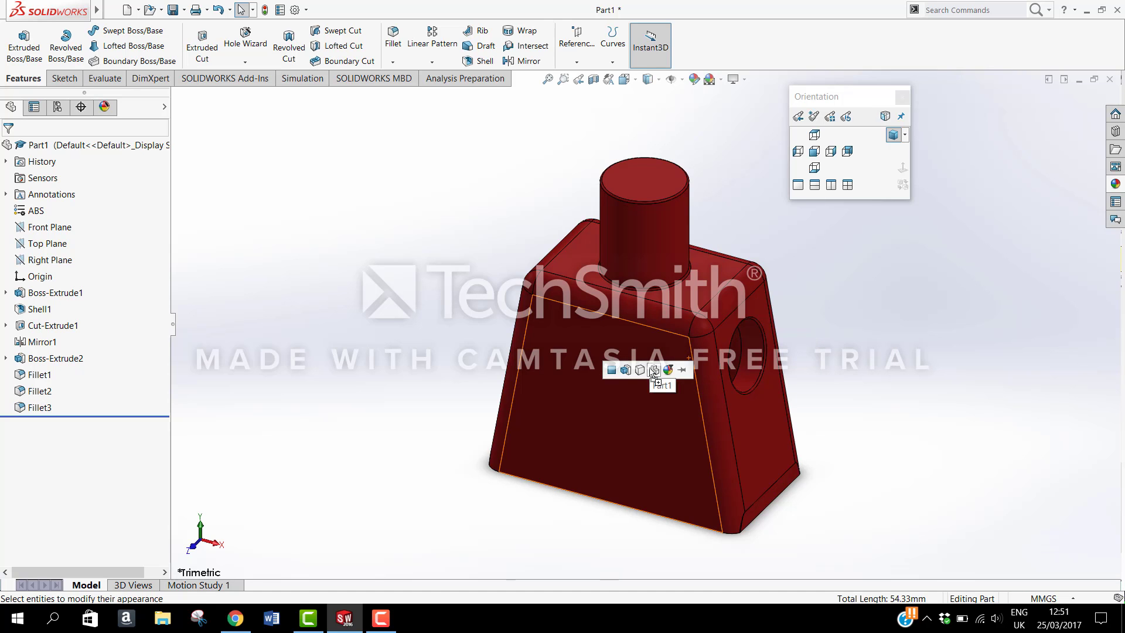
pyautogui.click(653, 370)
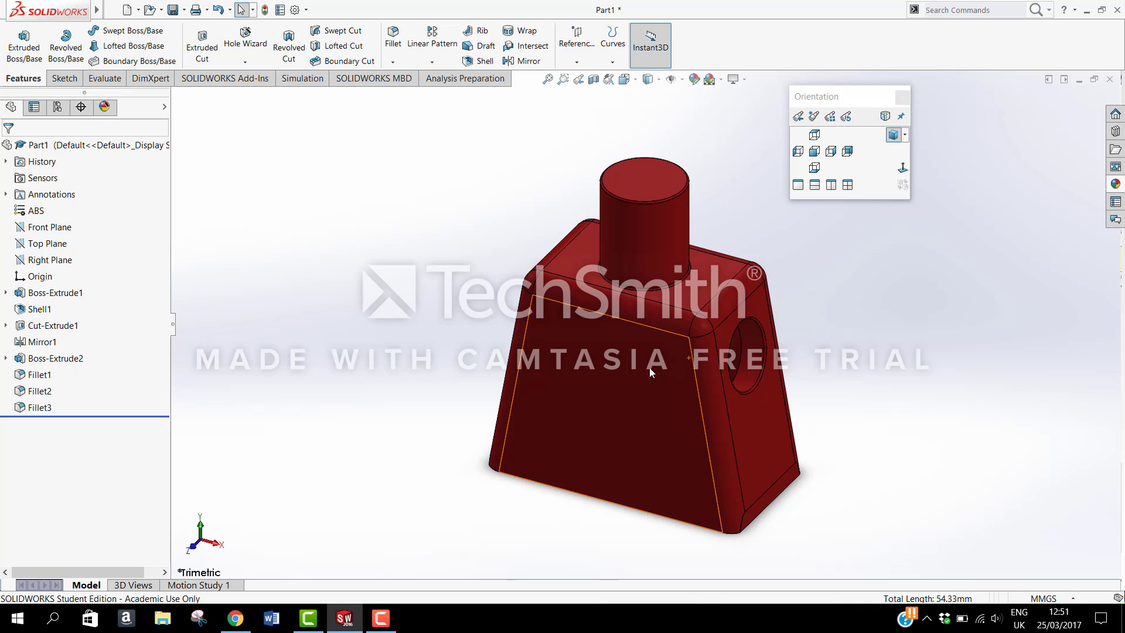